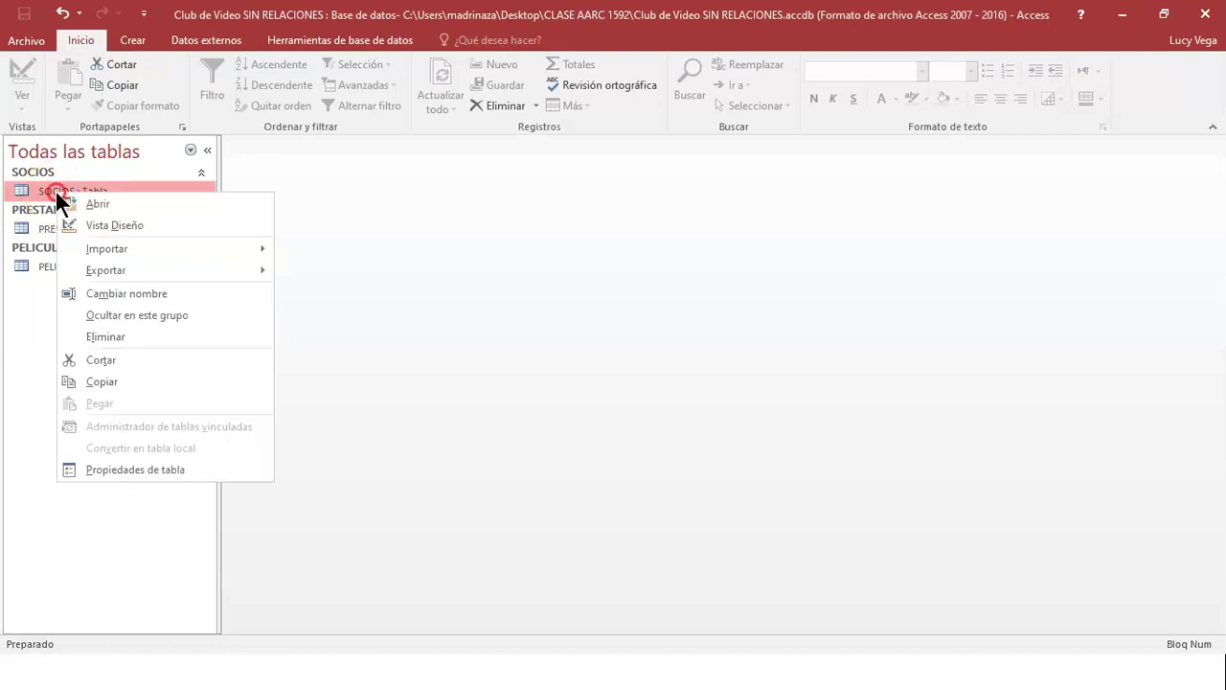
- Open the SOCIOS and PELICULAS tables in Design view and review the PELICULAS field list
left_click(93, 224)
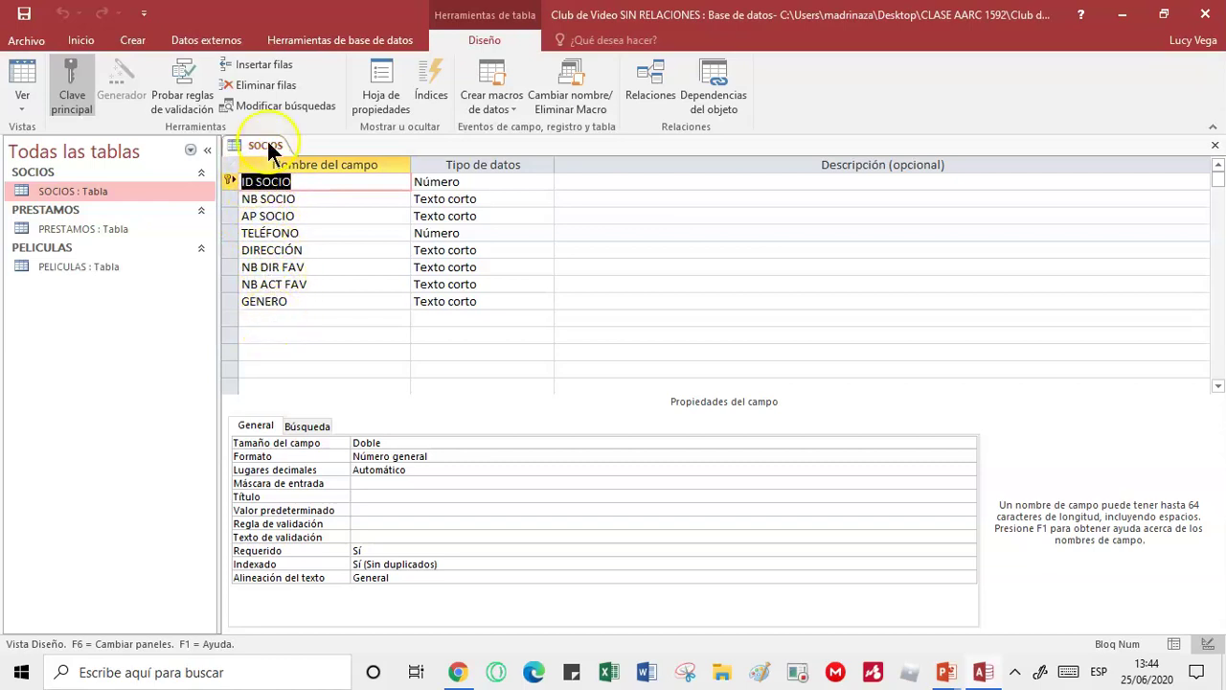
left_click(61, 266)
right_click(60, 267)
left_click(99, 300)
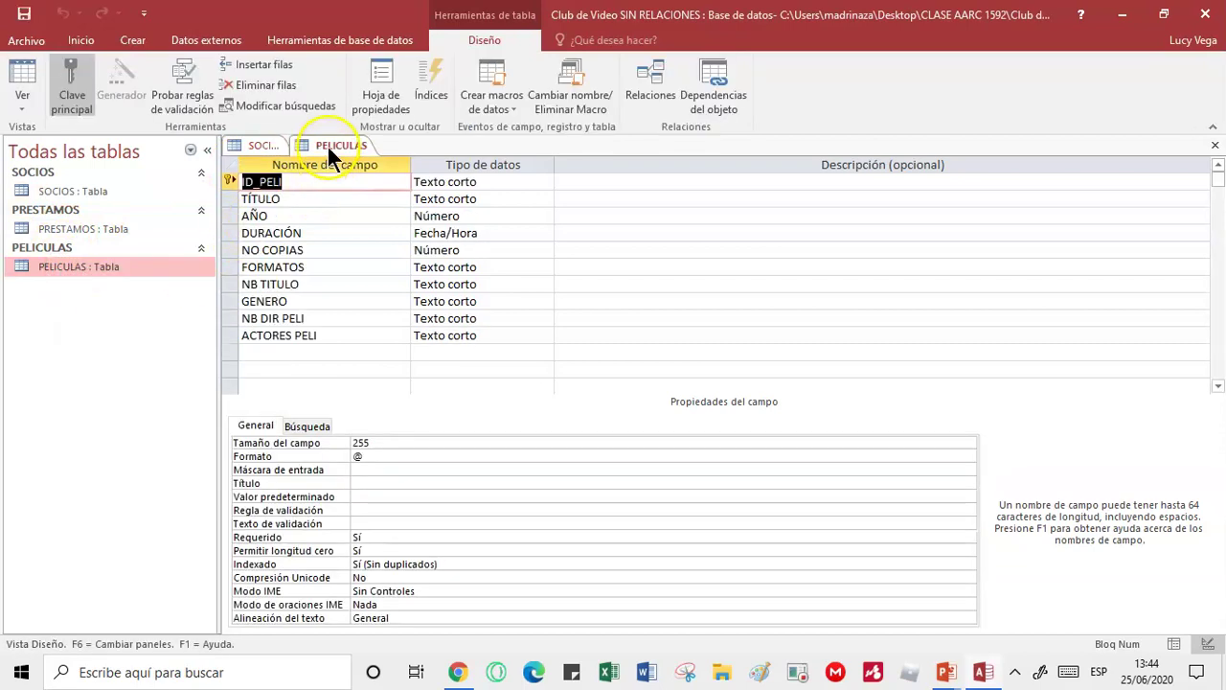
left_click(300, 337)
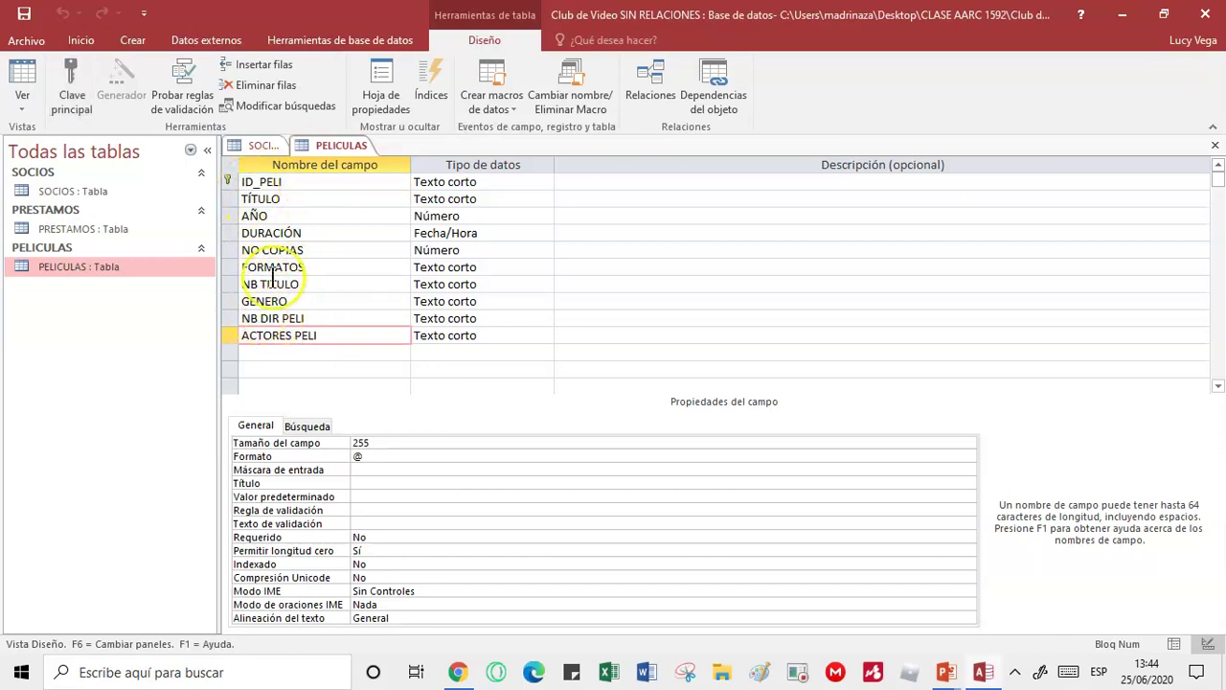
left_click(291, 181)
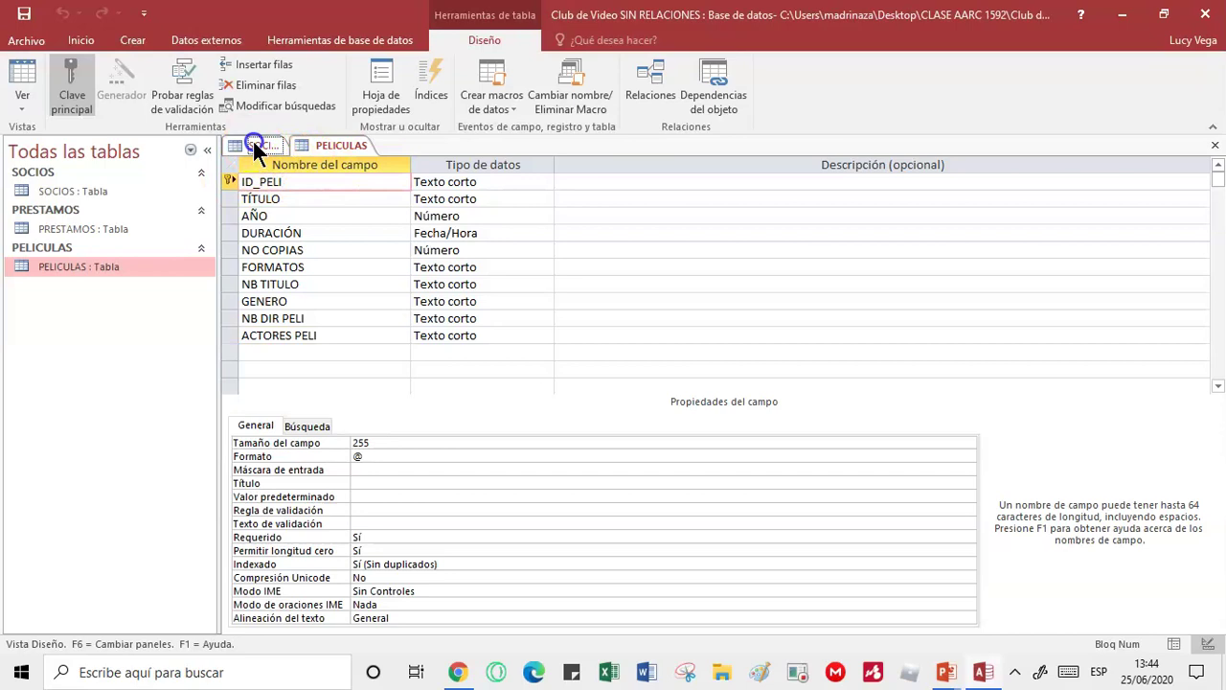
- Check the Indexado property of the primary key ID SOCIO in the SOCIOS table
left_click(254, 144)
left_click(229, 181)
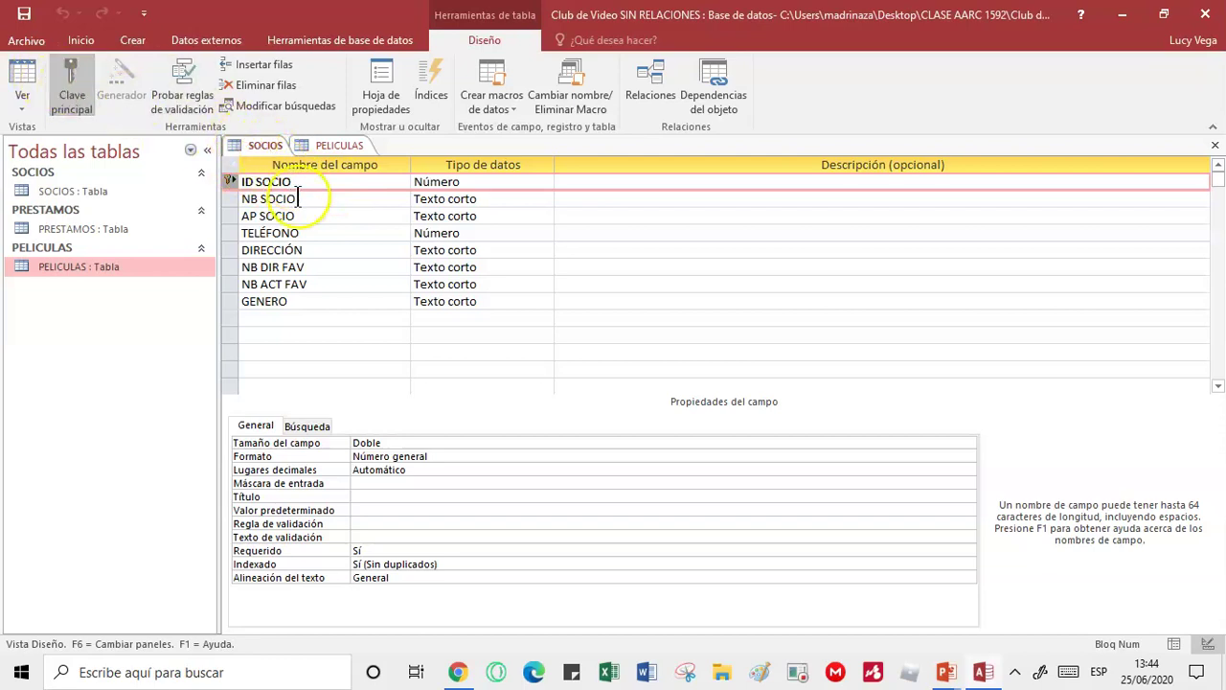
left_click(354, 563)
left_click(338, 565)
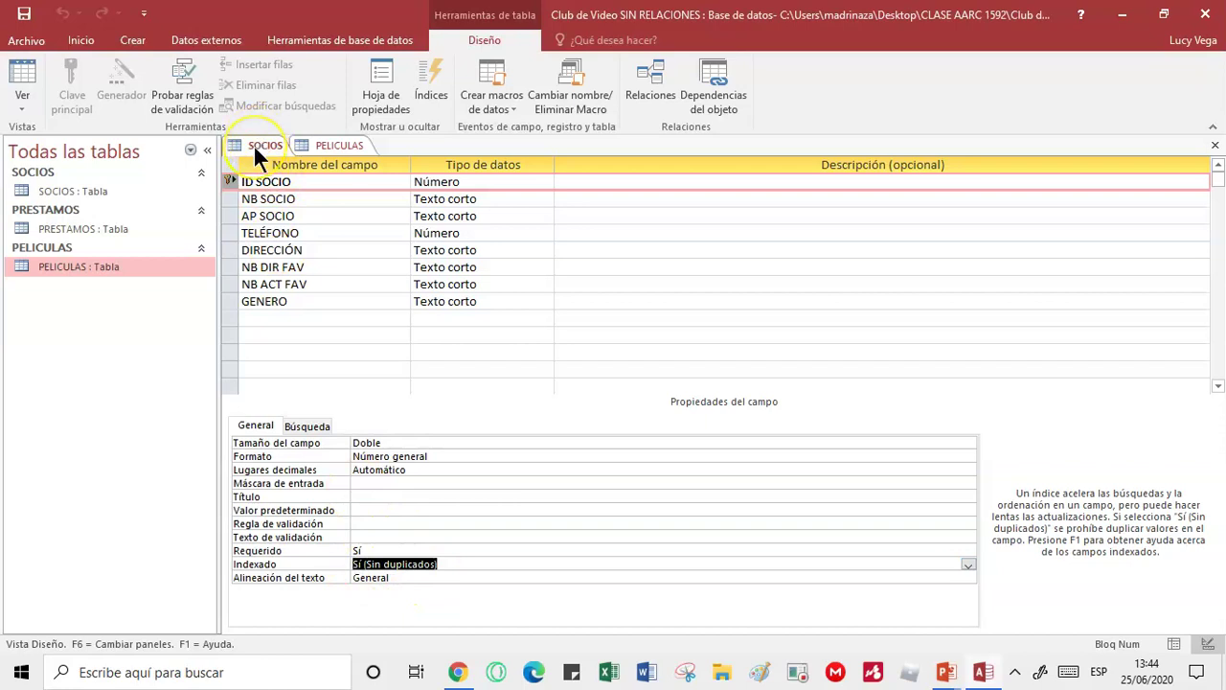
- Check the Indexado property of the primary key ID_PELI in the PELICULAS table
left_click(342, 145)
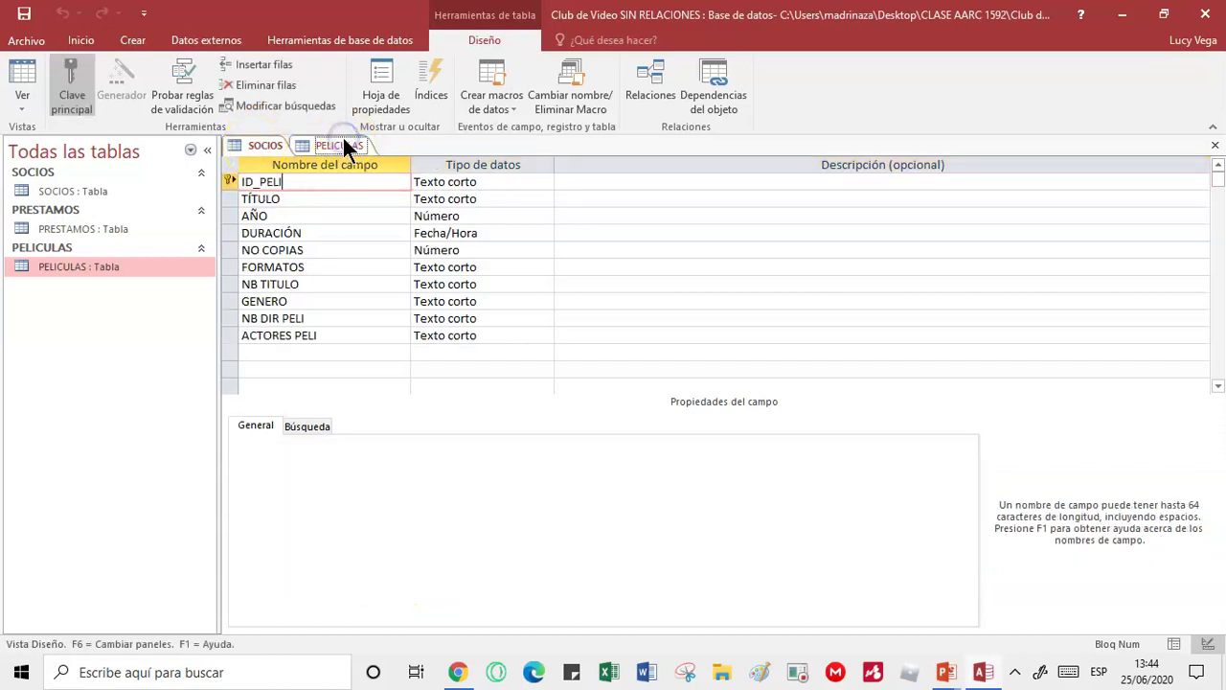
left_click(227, 181)
left_click(278, 184)
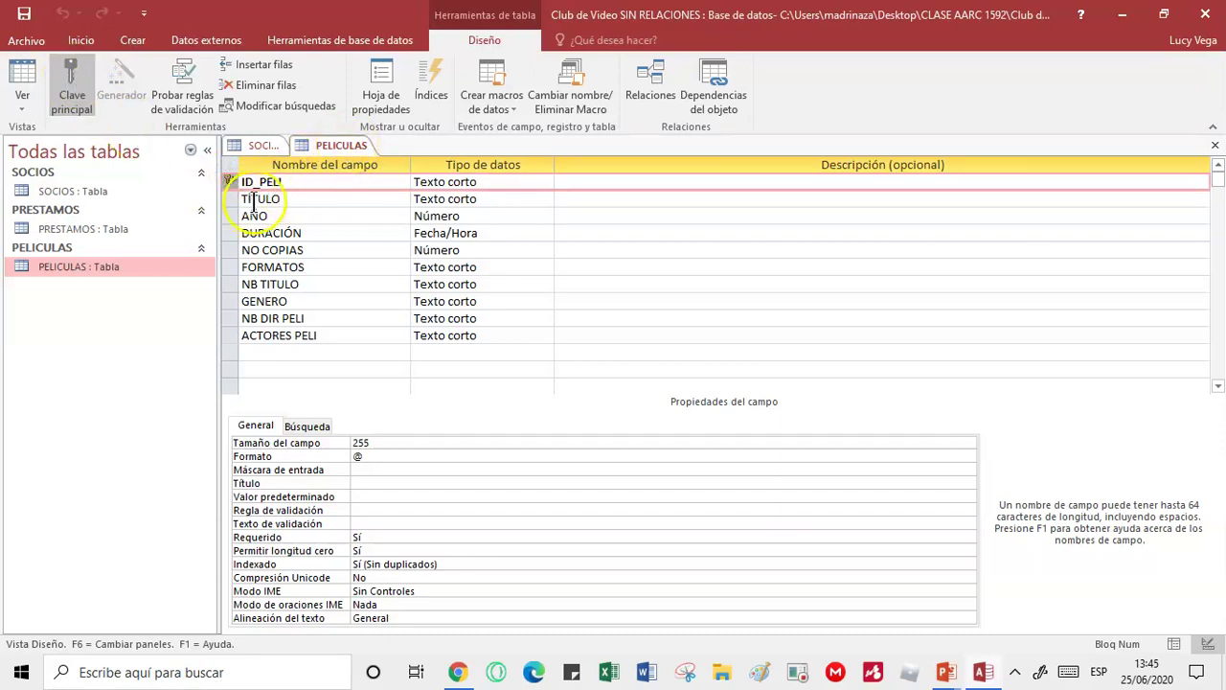
left_click(397, 563)
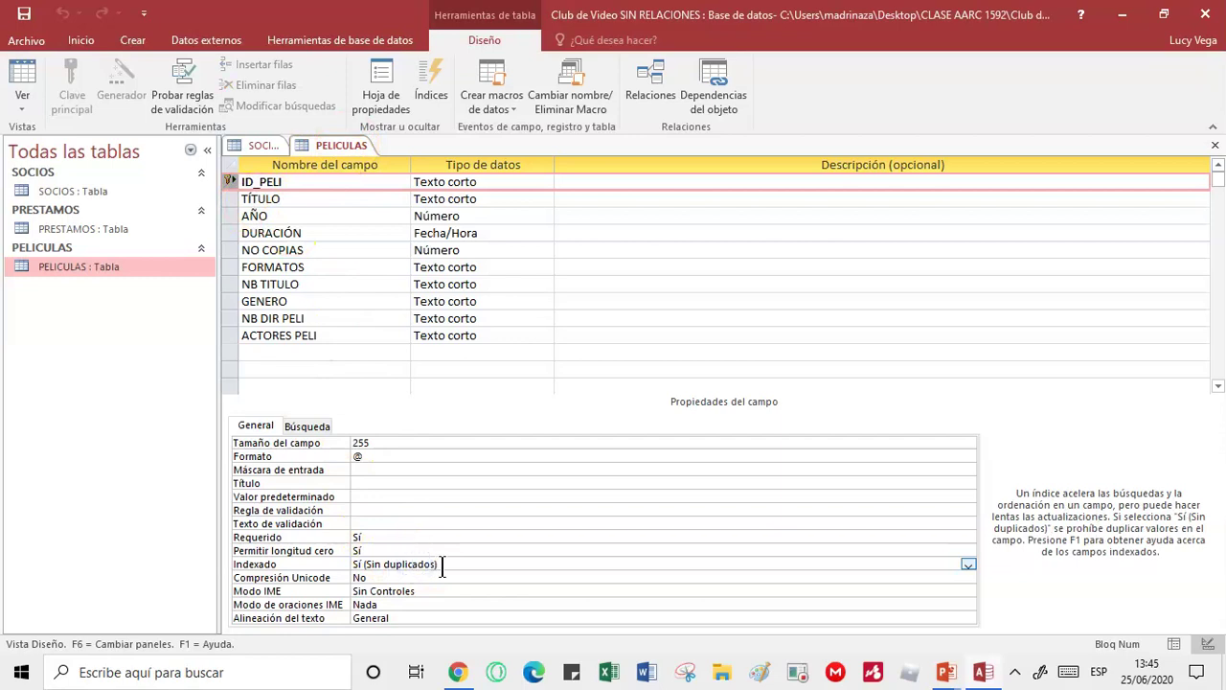
- Open the PRESTAMOS table in Design view and check the Indexado property of its primary key ID_ALQ
left_click(87, 230)
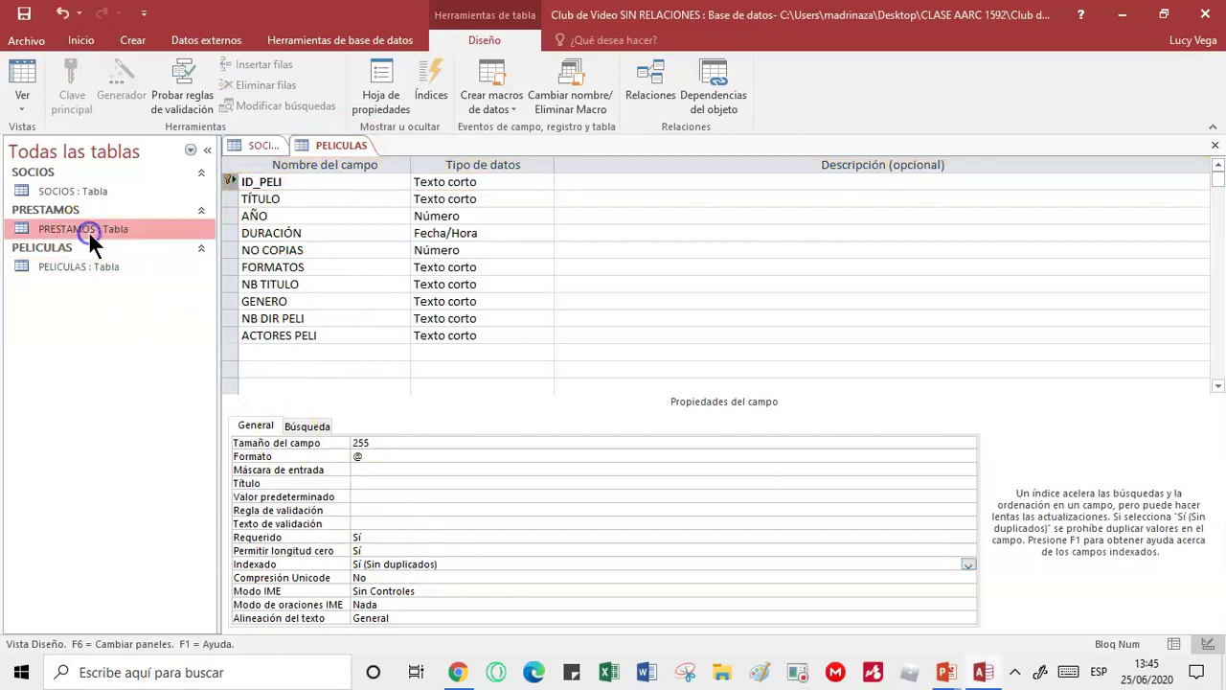
right_click(88, 230)
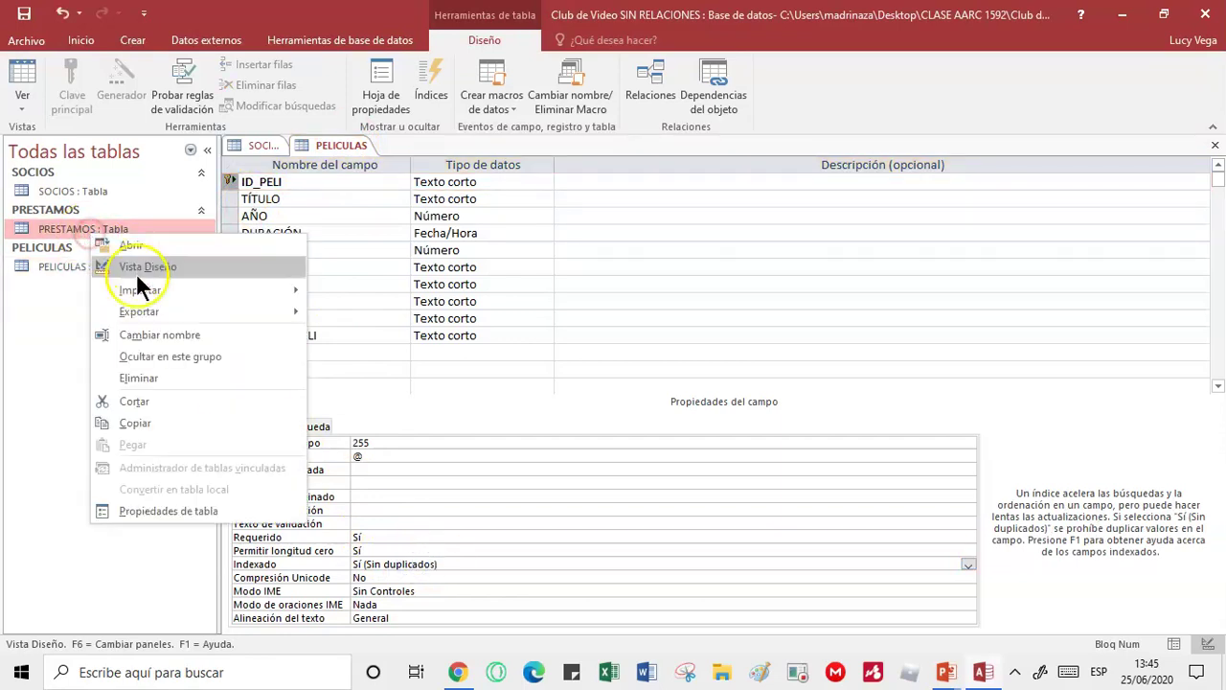
left_click(144, 274)
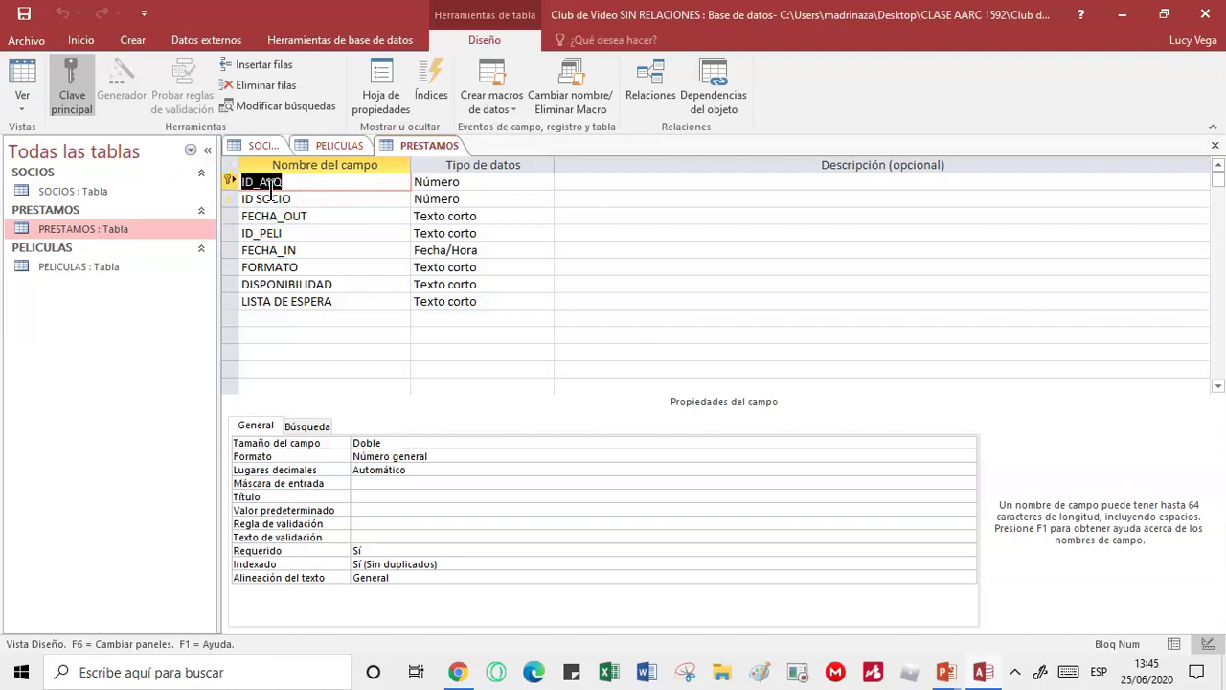
left_click(230, 183)
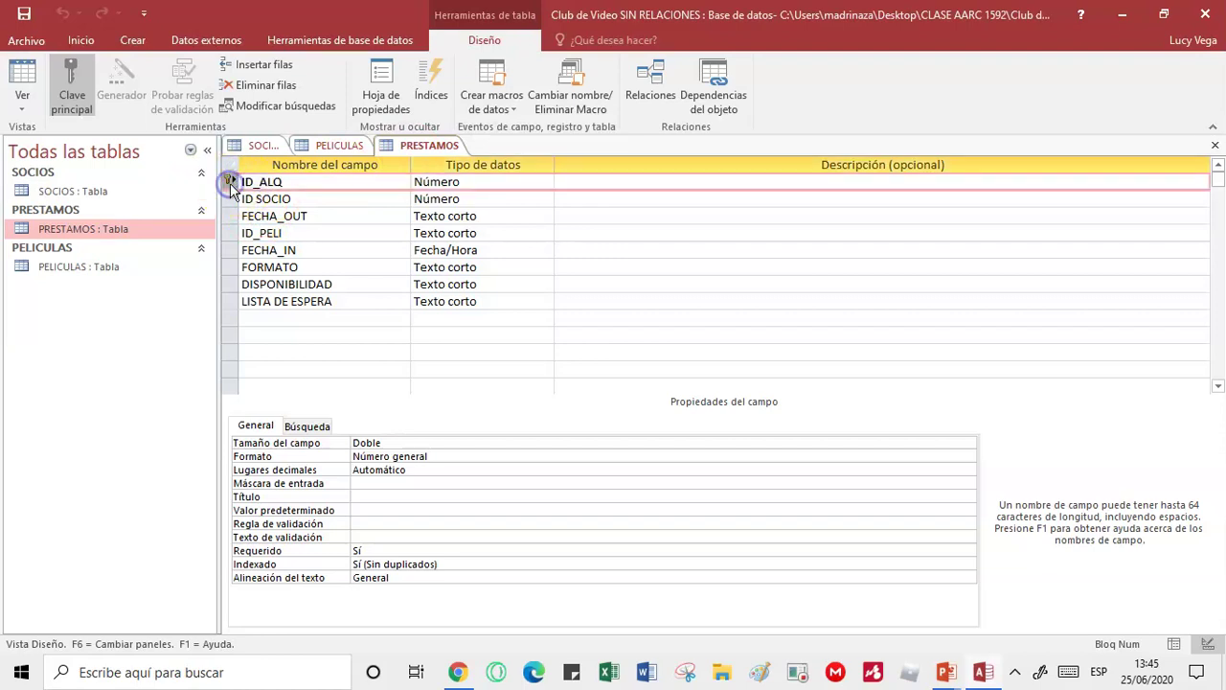
left_click(298, 185)
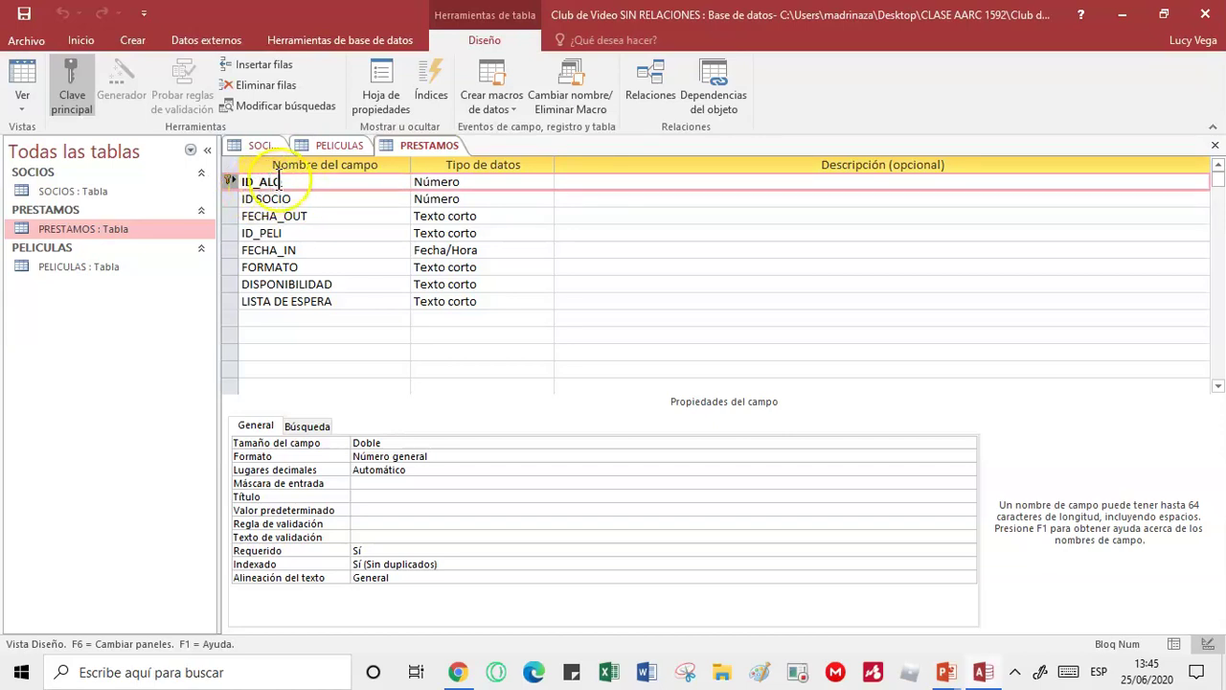
left_click(289, 182)
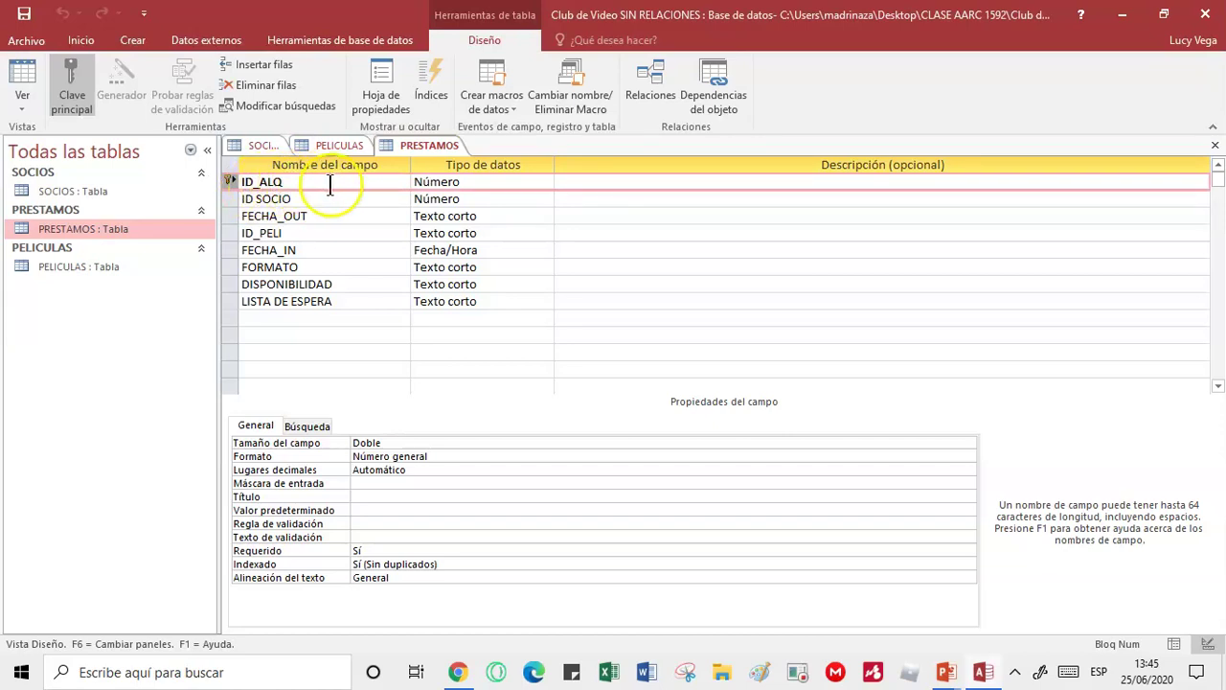
left_click(451, 562)
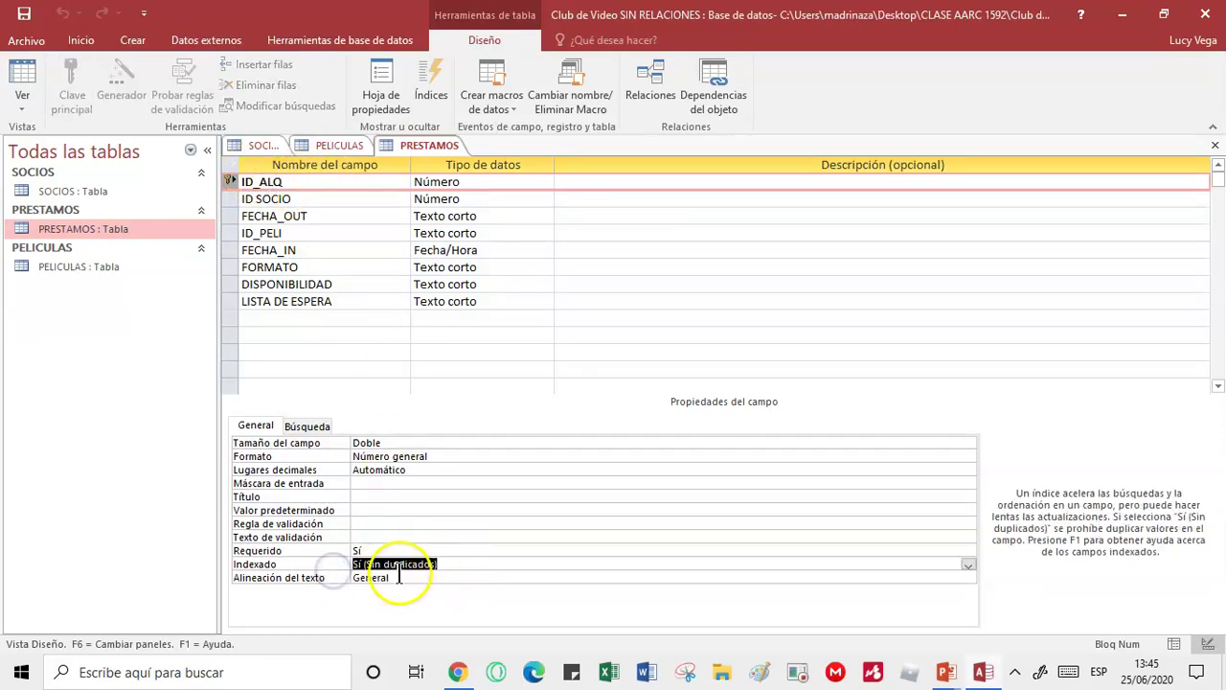
left_click(438, 146)
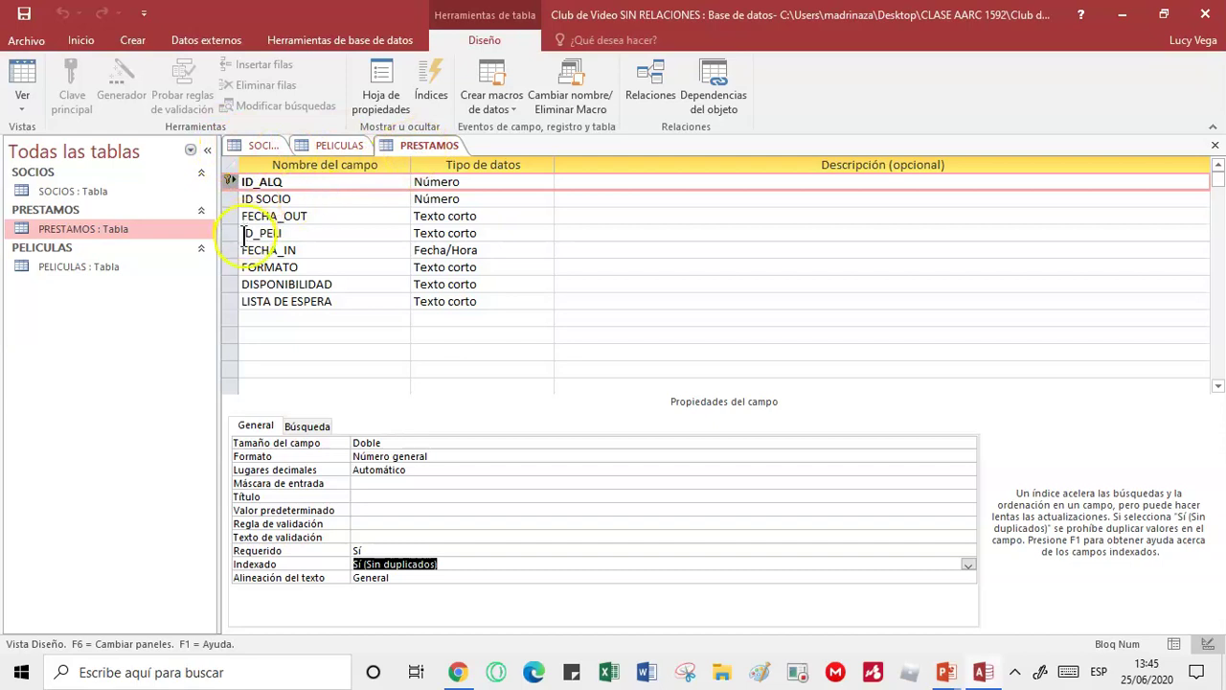
- Check the Indexado property of the foreign-key fields ID SOCIO and ID_PELI in the PRESTAMOS table
left_click(229, 233)
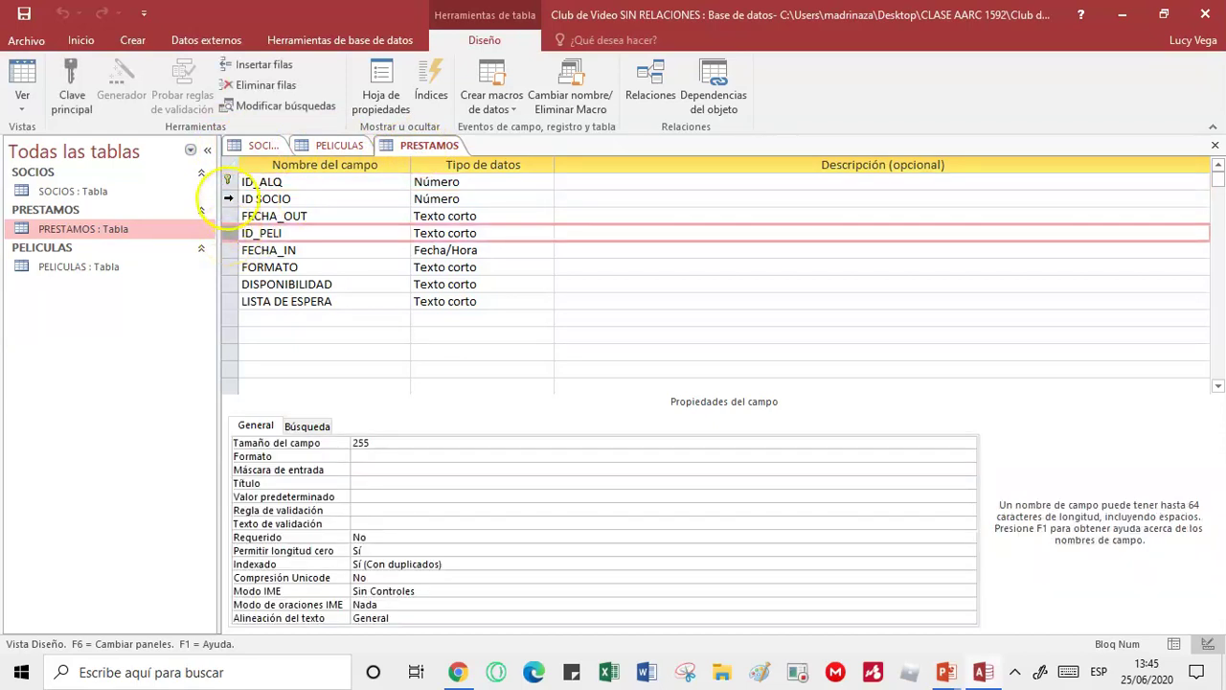
left_click(230, 198)
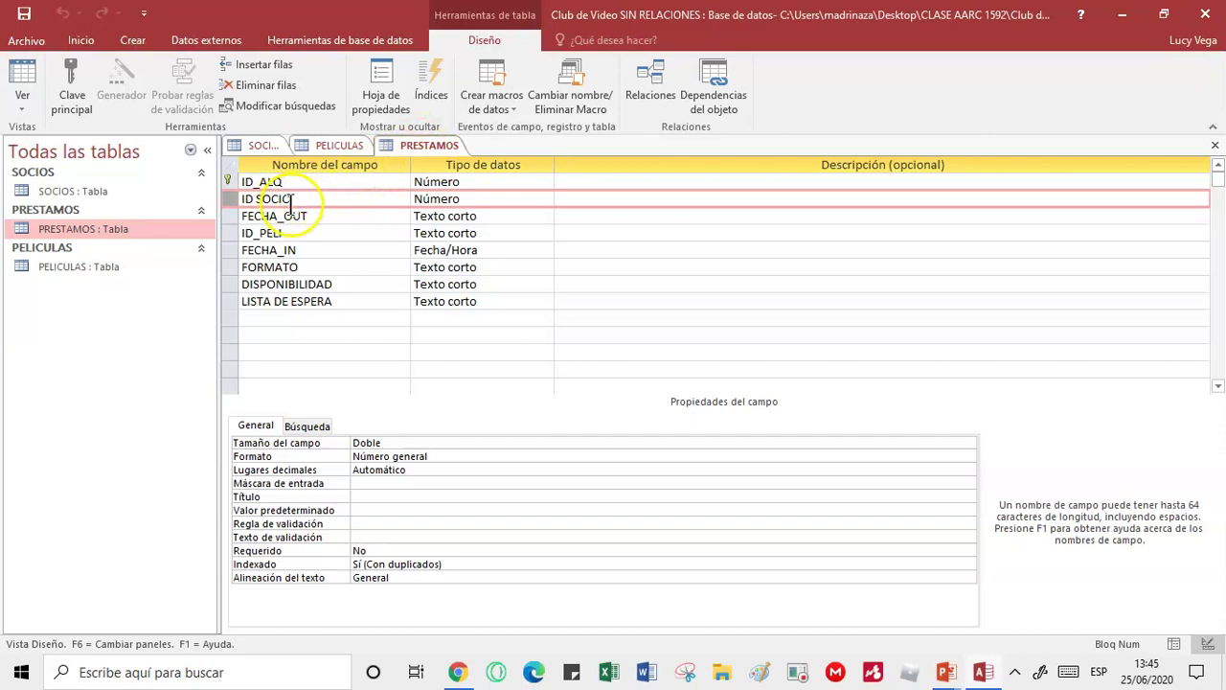
left_click_drag(466, 563, 327, 564)
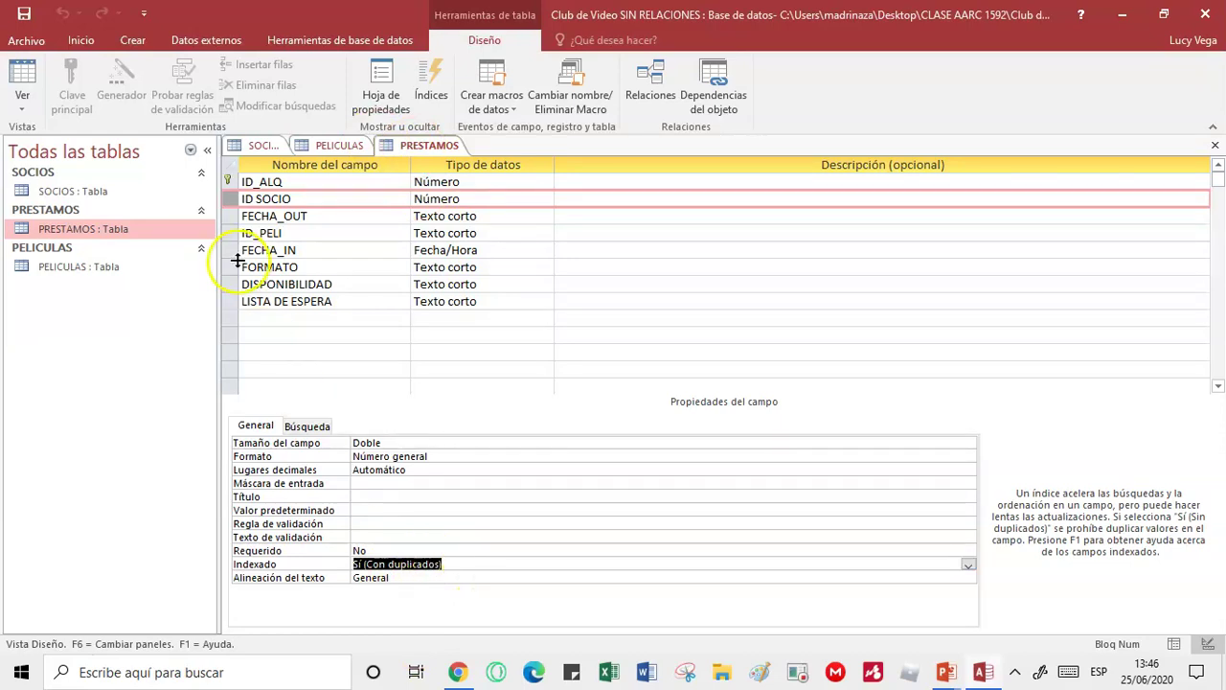
left_click(227, 234)
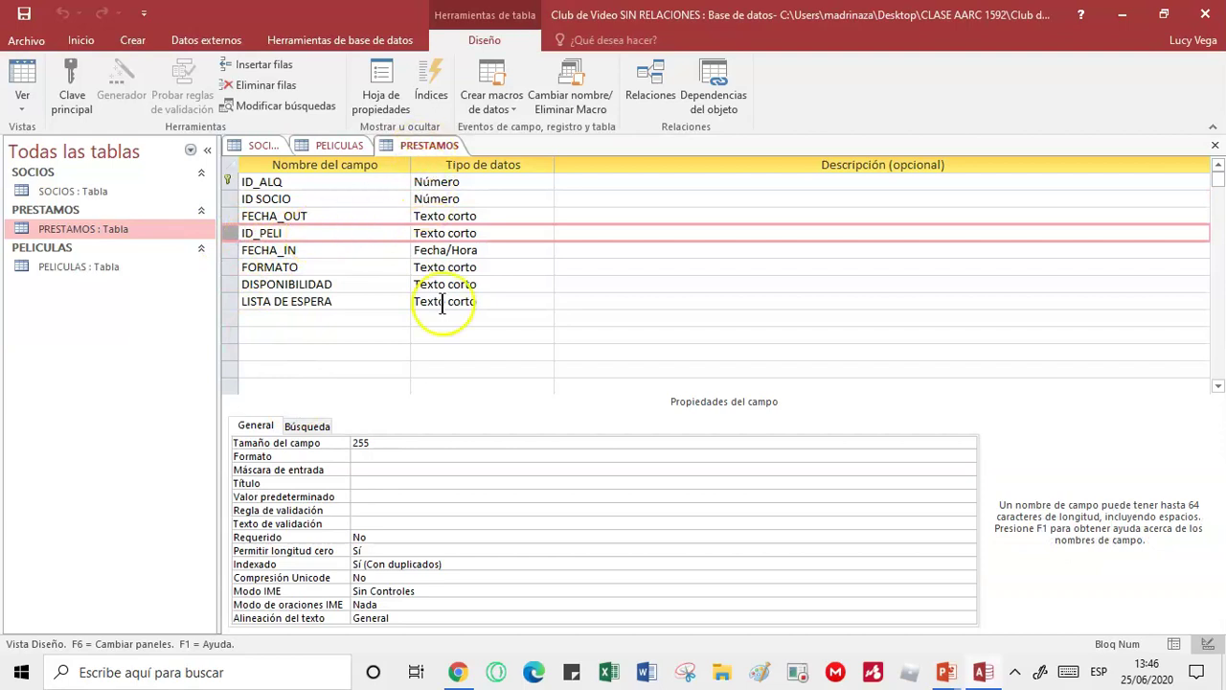
left_click(412, 565)
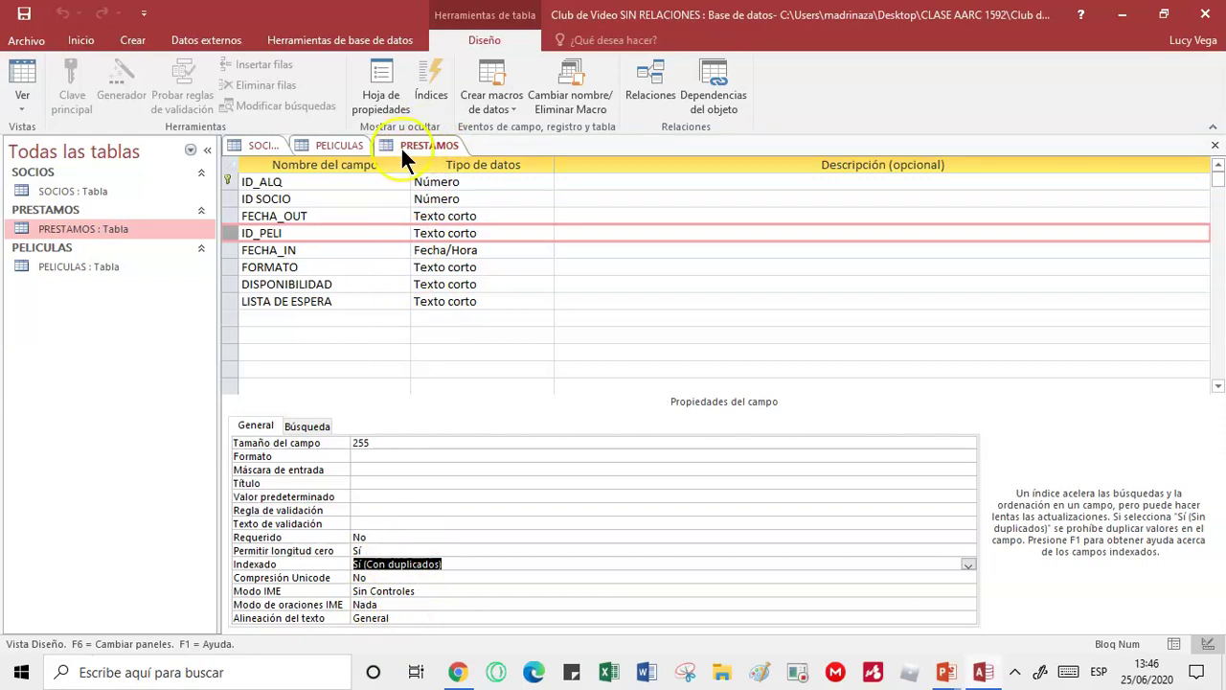
- Close all the open table designs together
left_click(336, 144)
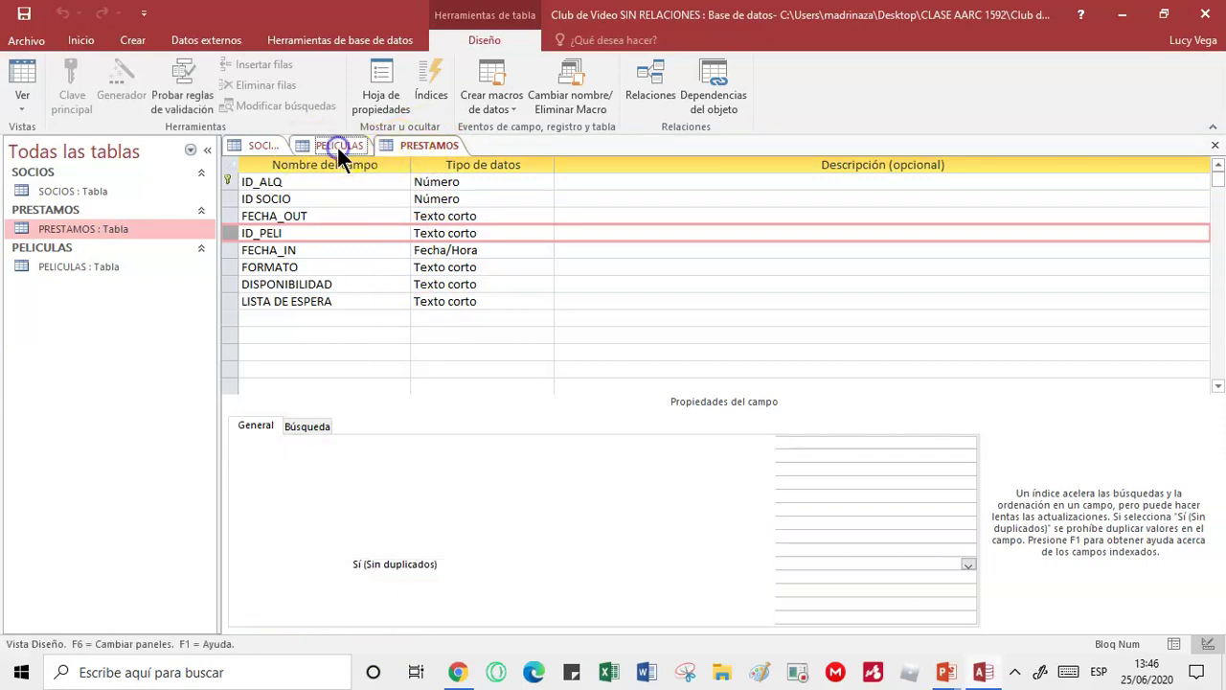
left_click(260, 144)
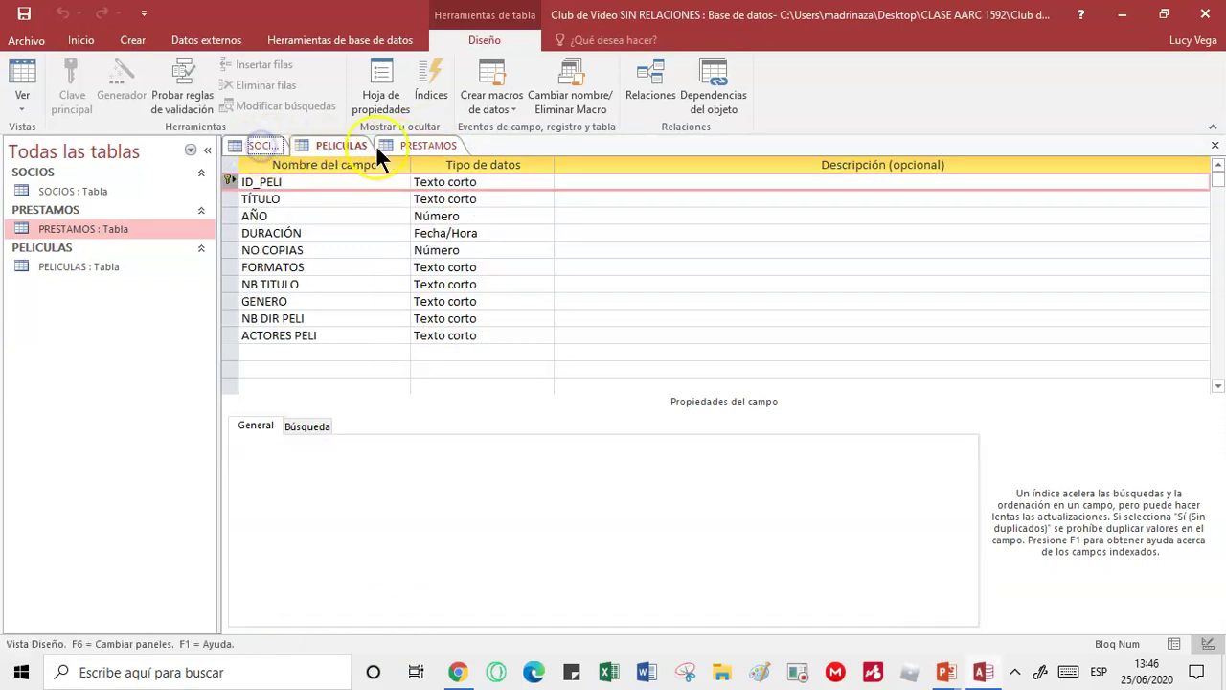
right_click(436, 141)
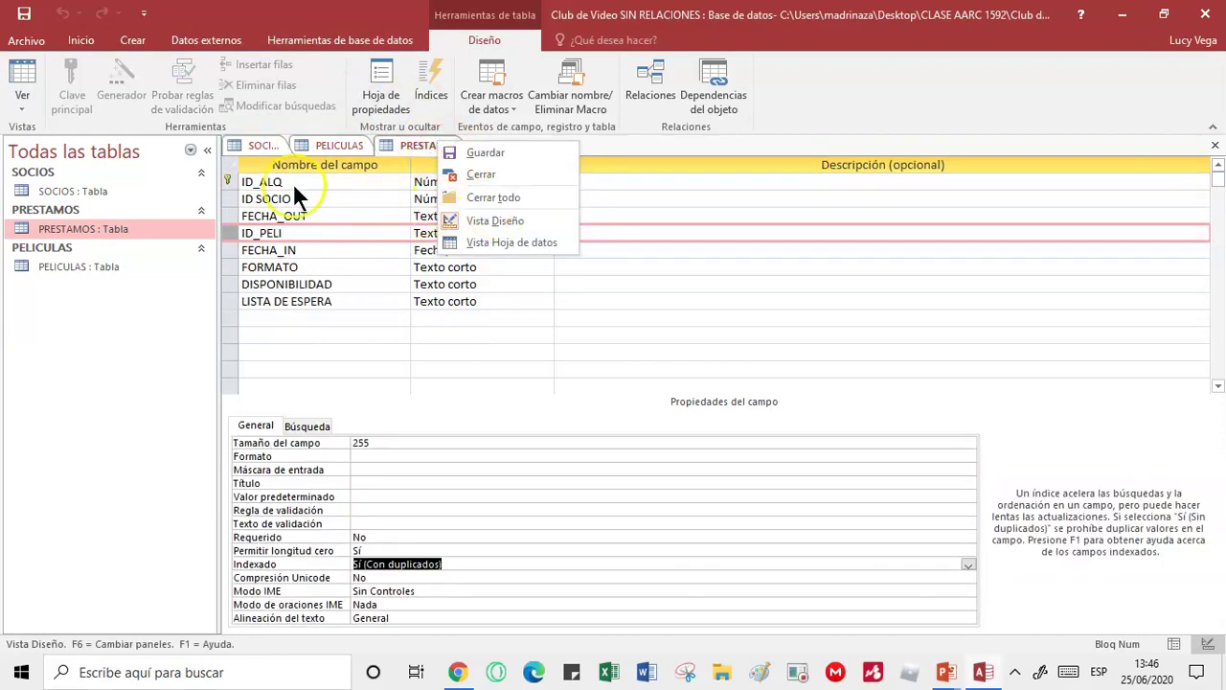
left_click(493, 199)
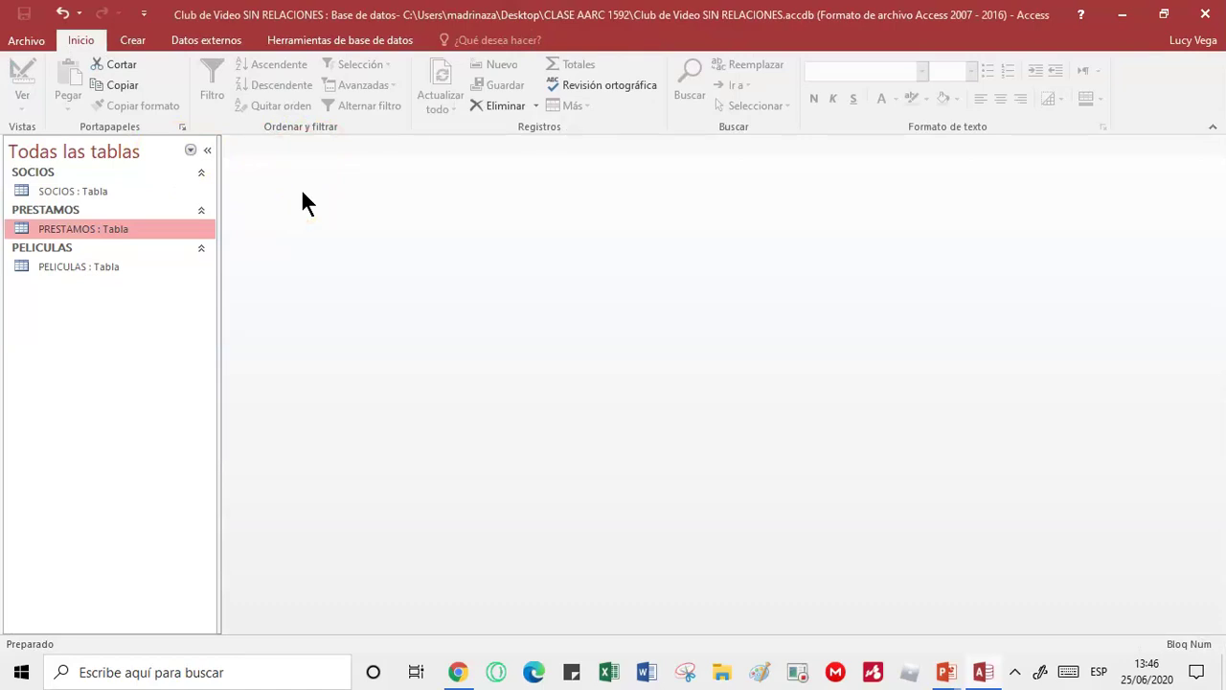
- Open the Relationships window and move the PELICULAS, PRESTAMOS and SOCIOS tables closer together
left_click(314, 42)
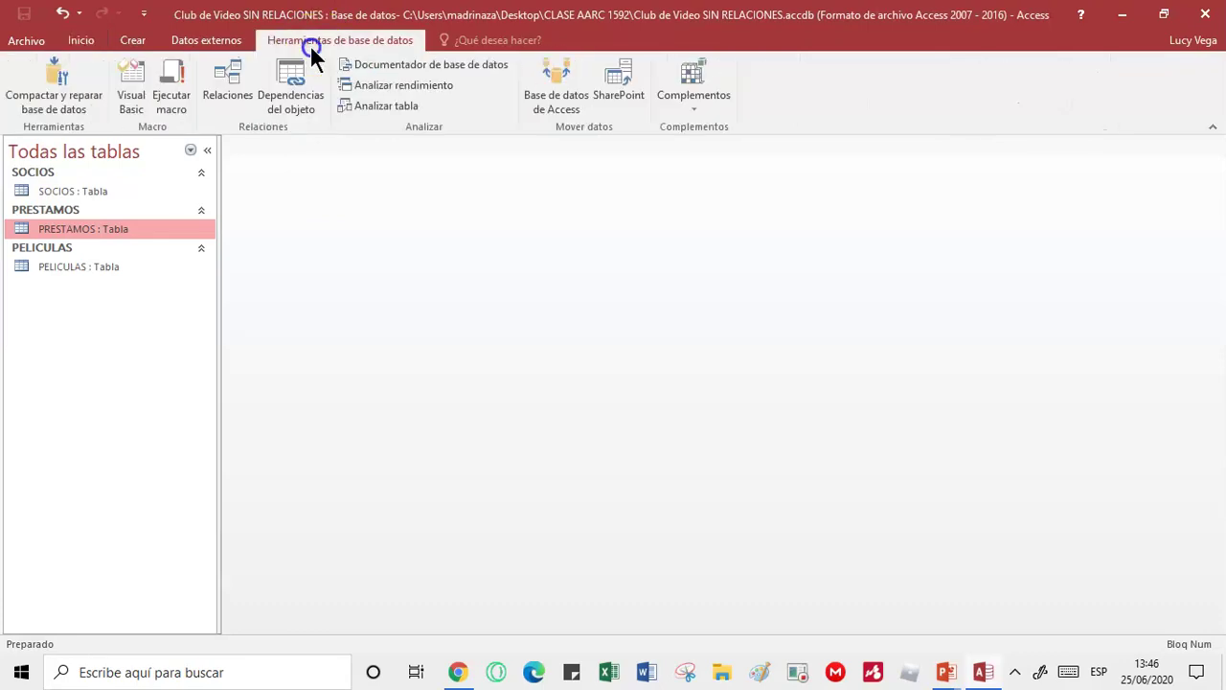
left_click(222, 93)
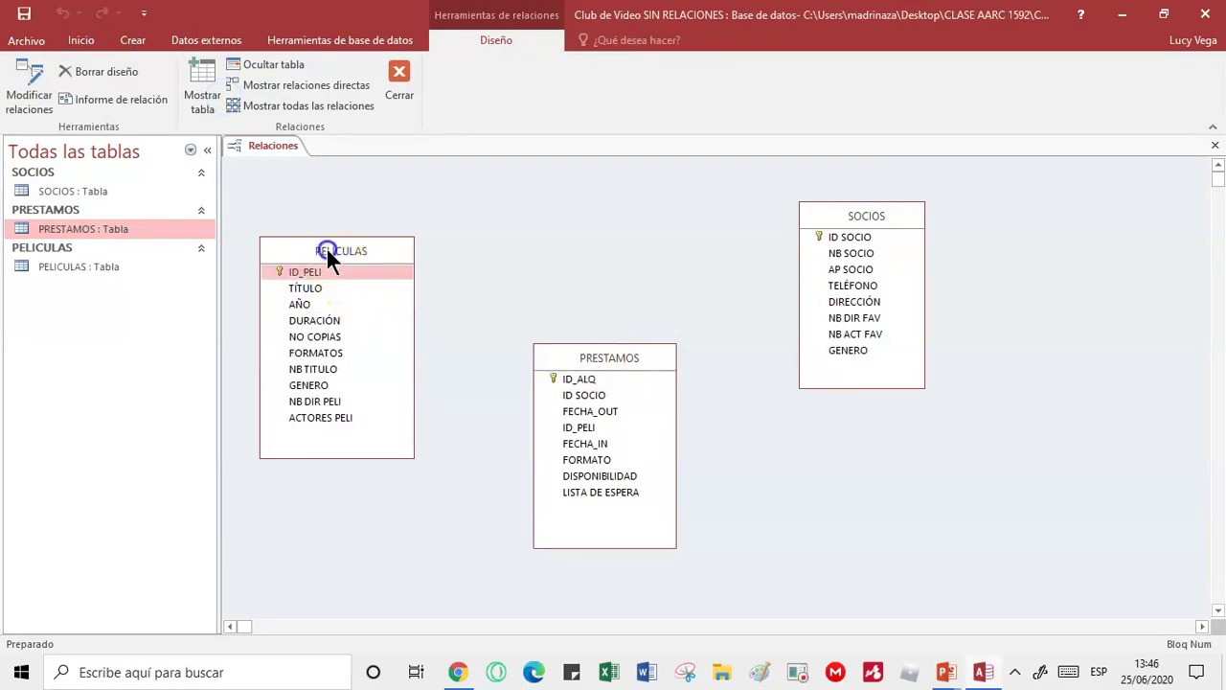
left_click_drag(326, 246, 353, 216)
left_click_drag(600, 360, 545, 309)
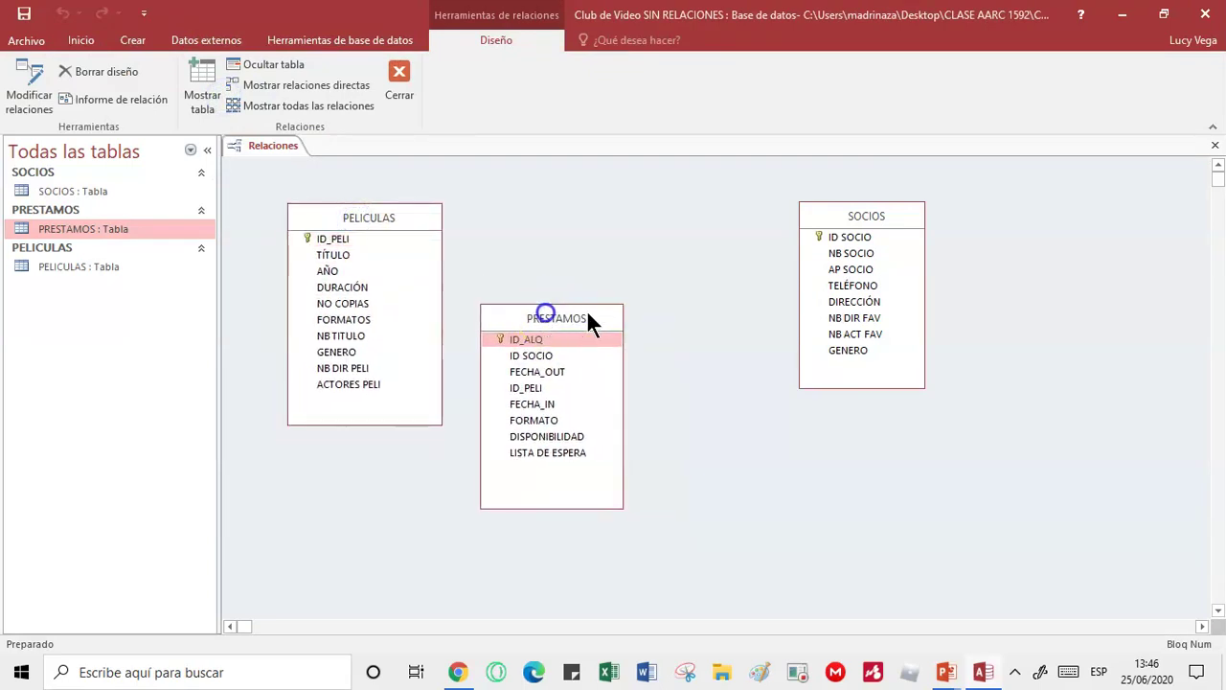
left_click_drag(859, 214, 747, 217)
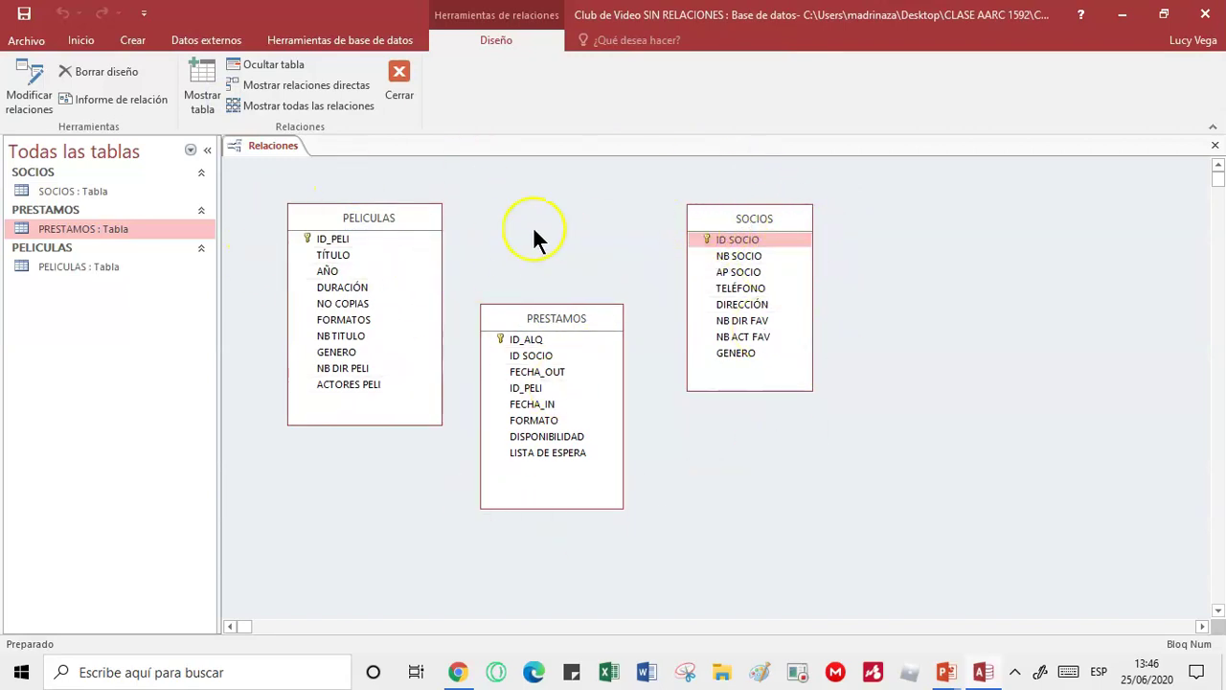
- Hide the PELICULAS, PRESTAMOS and SOCIOS tables from the relationships layout, and close it without saving the changes
left_click(401, 216)
right_click(401, 216)
left_click(465, 278)
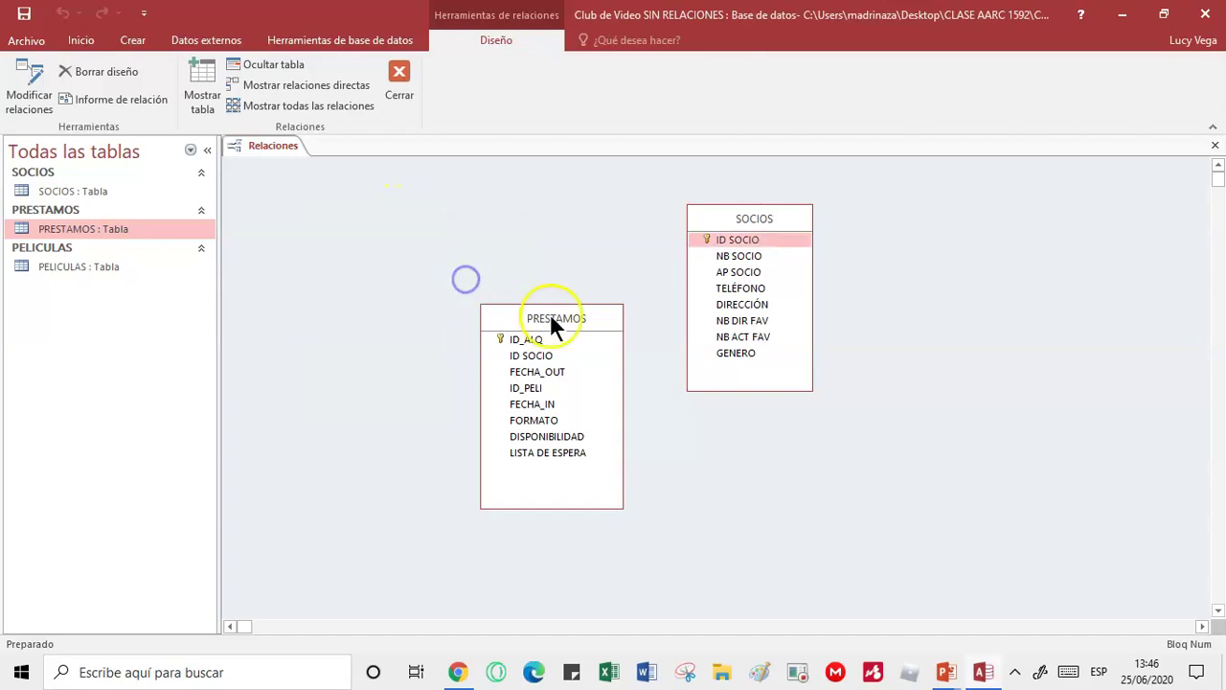
right_click(553, 316)
left_click(593, 370)
right_click(736, 220)
left_click(753, 249)
left_click(399, 74)
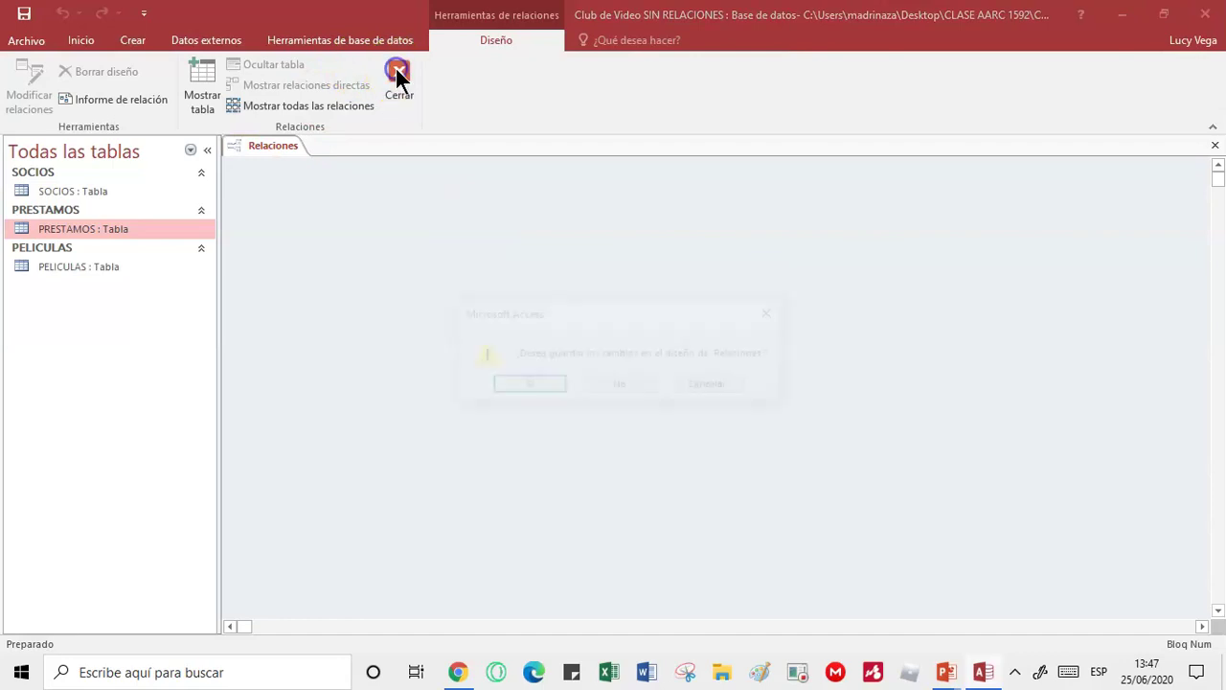
left_click(615, 385)
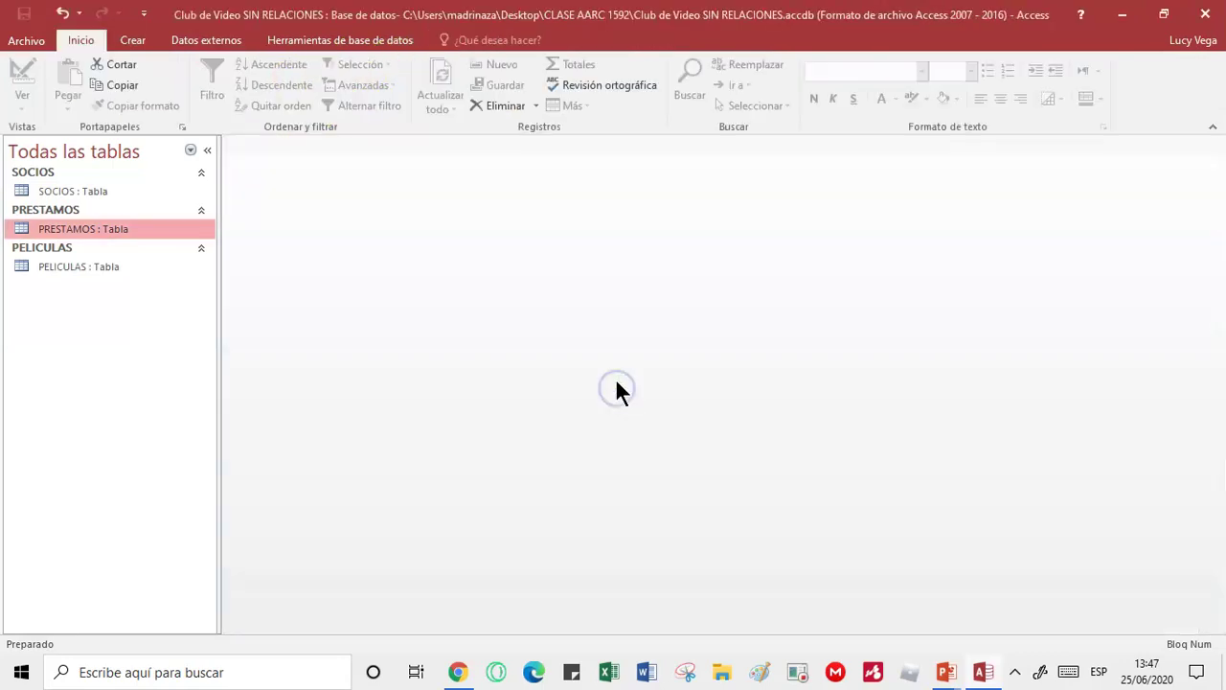
- Open the database's Relationships window
left_click(362, 43)
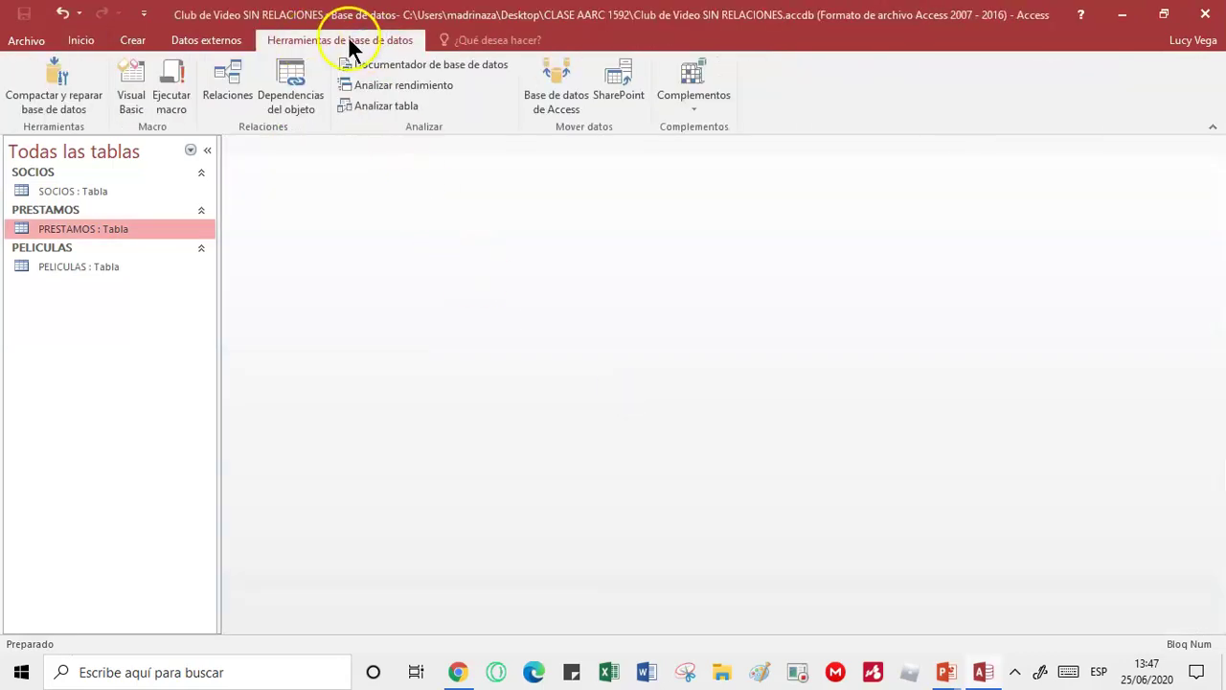
left_click(225, 87)
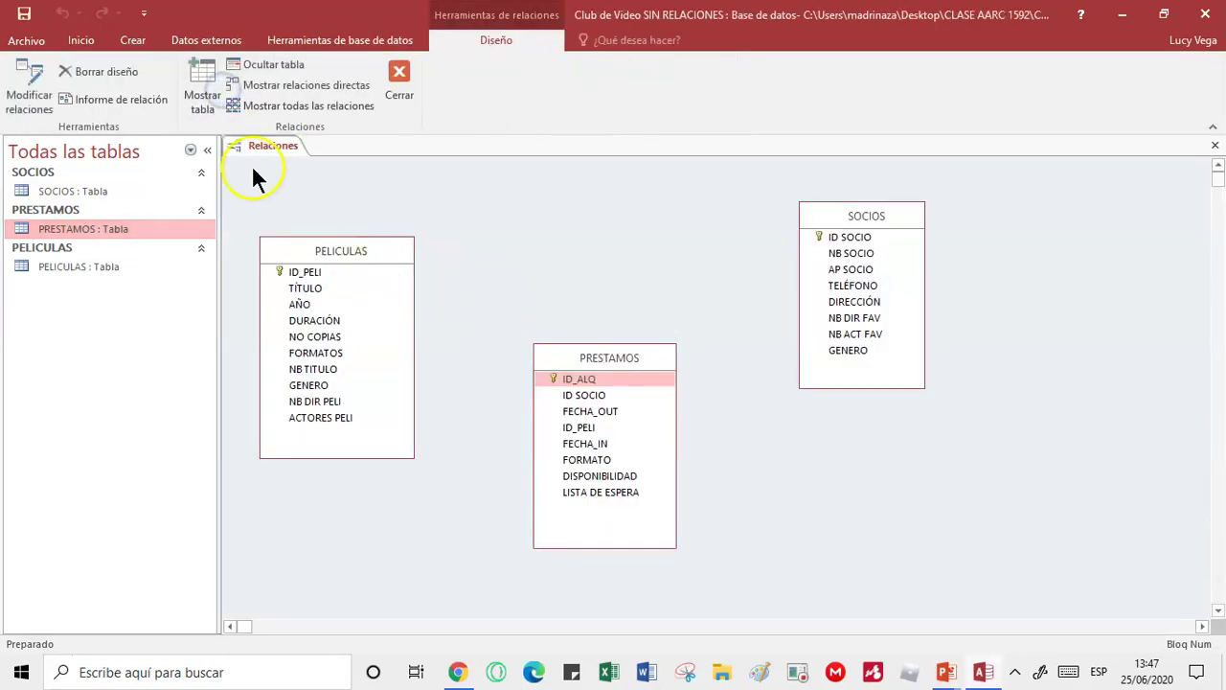
- Hide the PELICULAS, PRESTAMOS and SOCIOS tables from the relationships layout, then save the emptied layout and close it
right_click(350, 252)
left_click(414, 305)
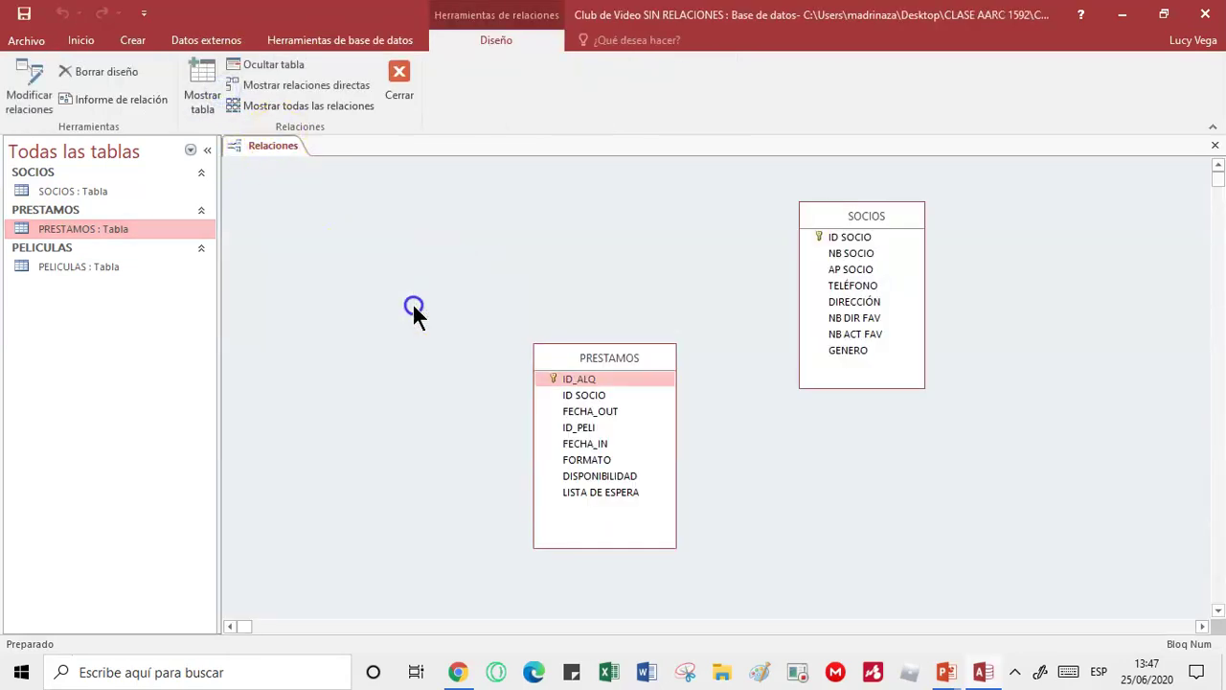
right_click(601, 356)
left_click(640, 406)
right_click(852, 211)
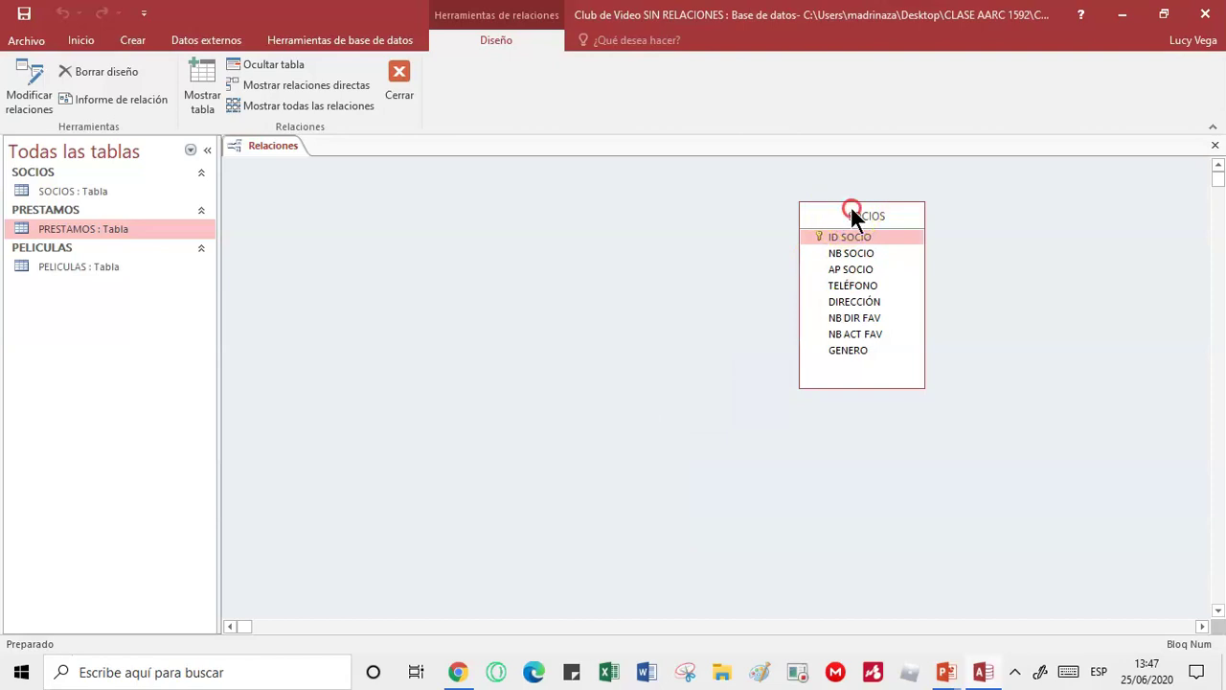
left_click(888, 264)
right_click(284, 147)
left_click(316, 156)
left_click(402, 73)
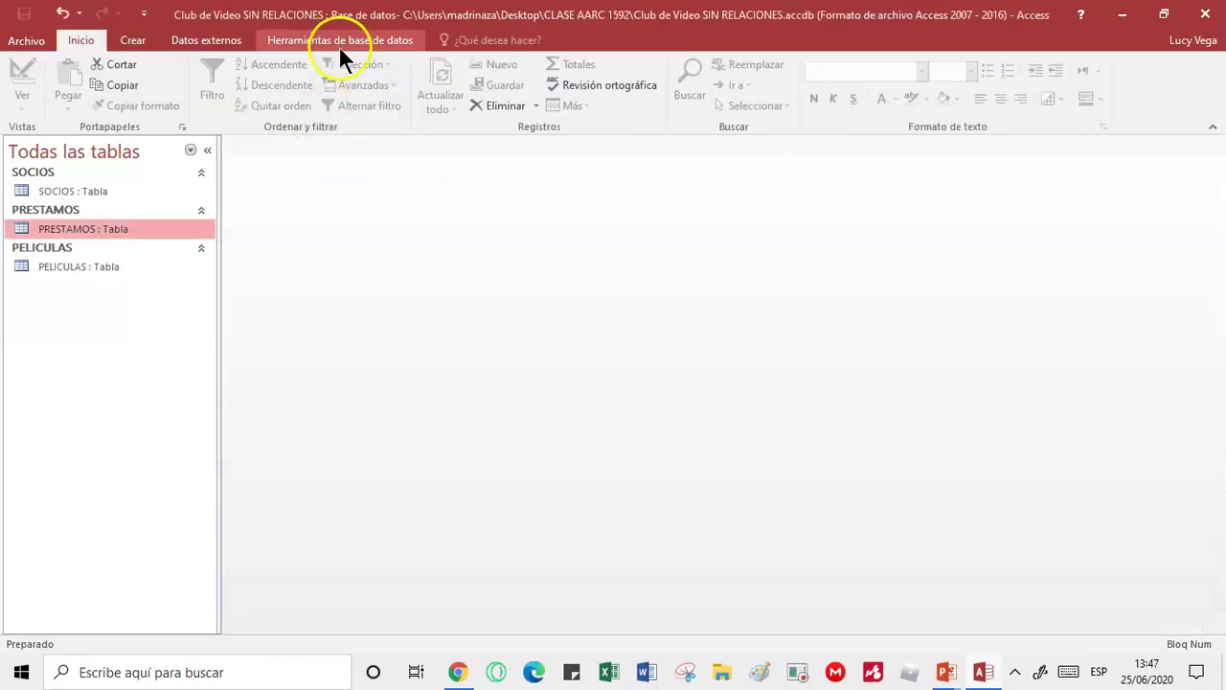
- Reopen the Relationships window and add the PELICULAS, PRESTAMOS and SOCIOS tables to the empty layout
left_click(340, 43)
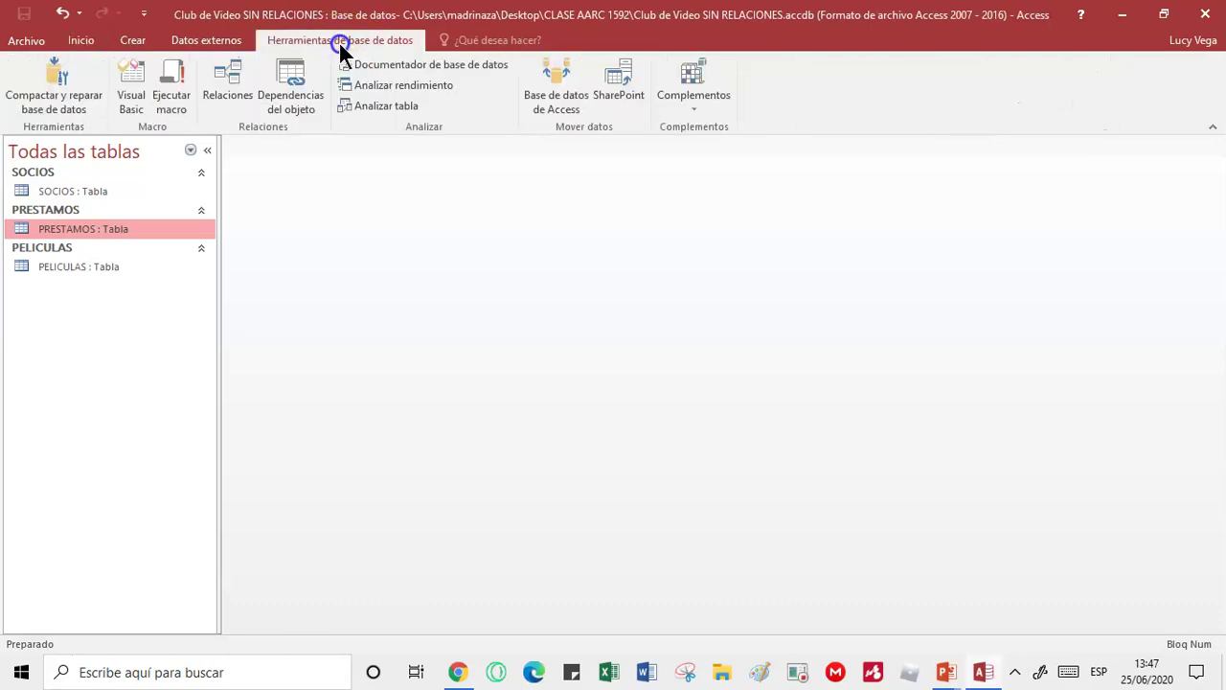
left_click(240, 72)
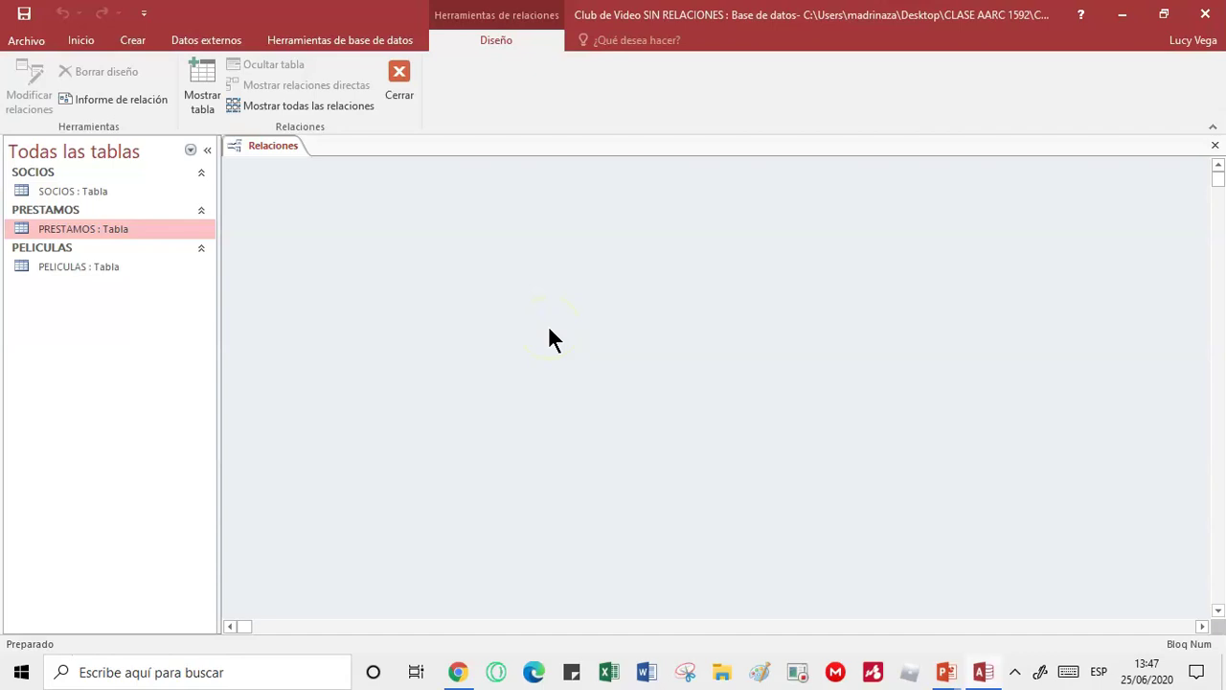
left_click(206, 101)
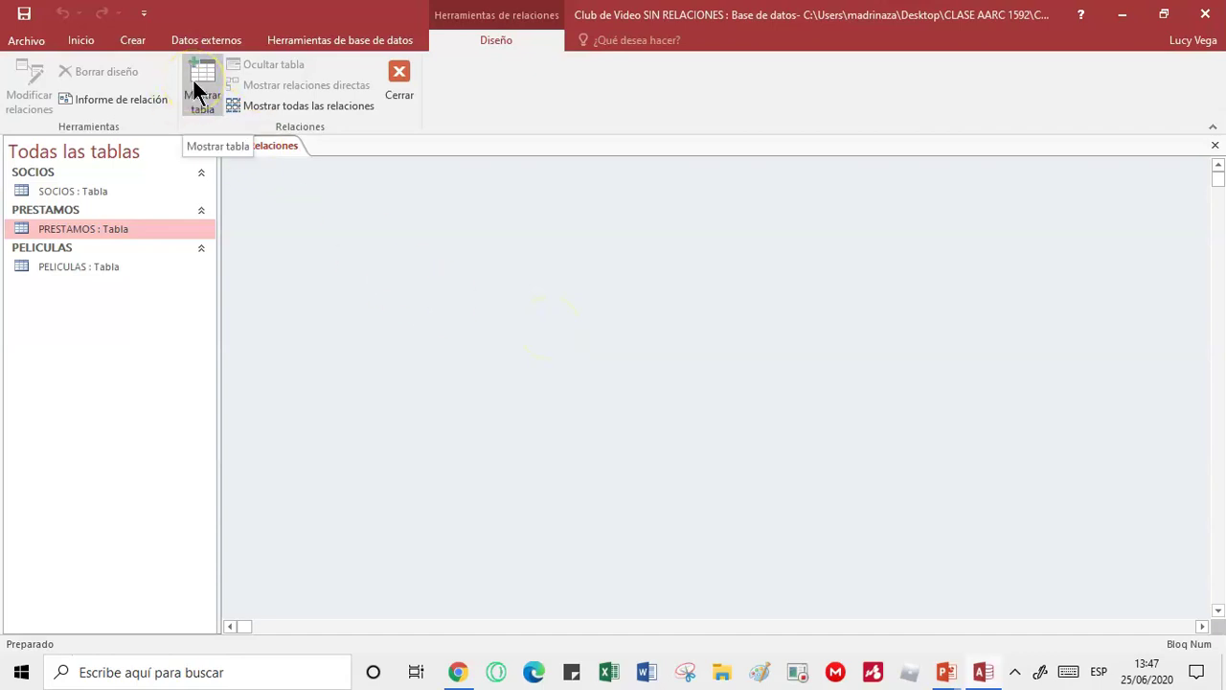
left_click(199, 92)
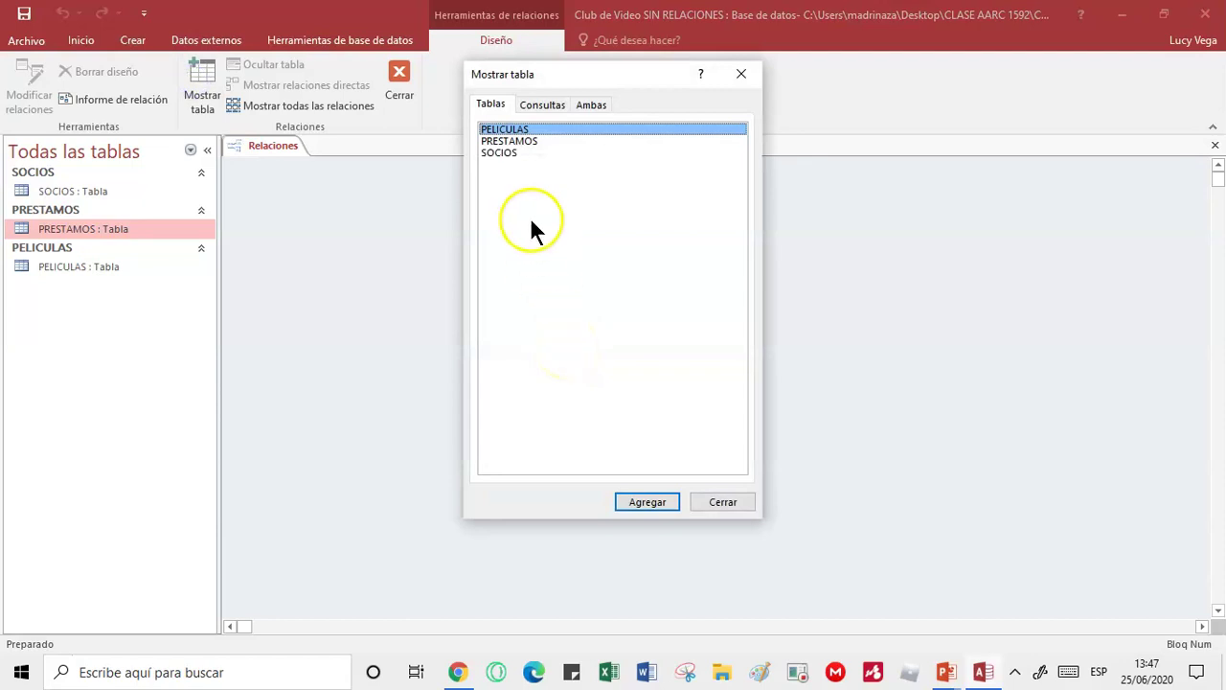
left_click(507, 159)
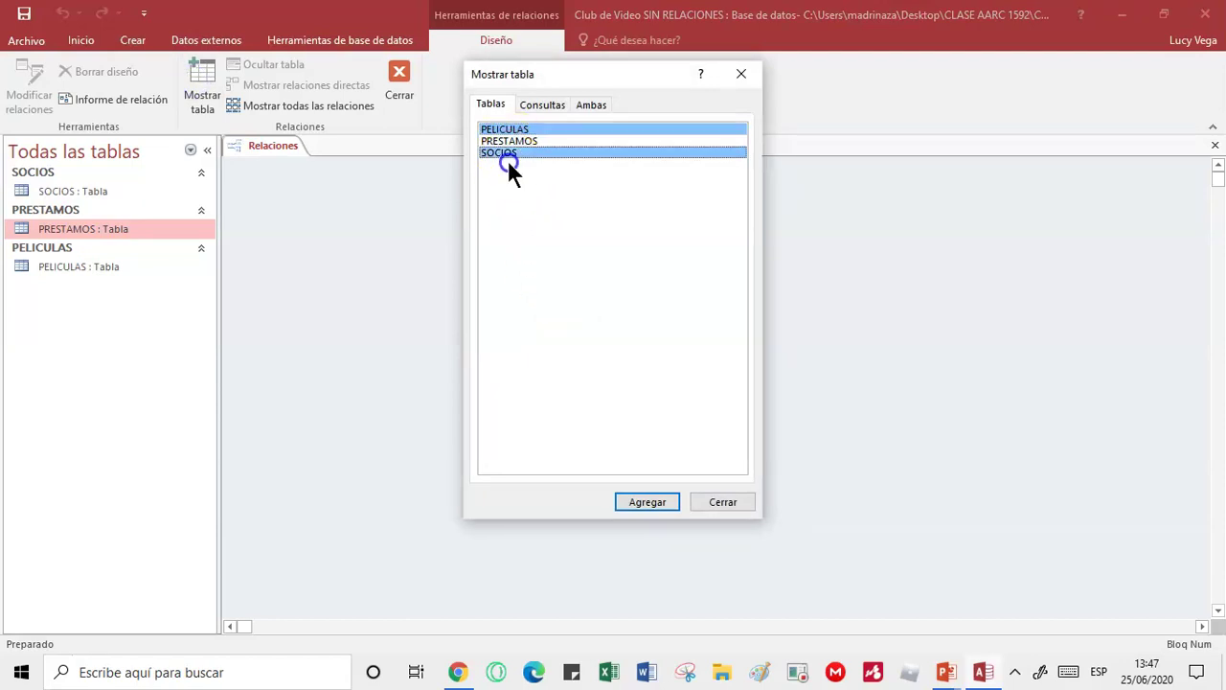
left_click(516, 140, "shift")
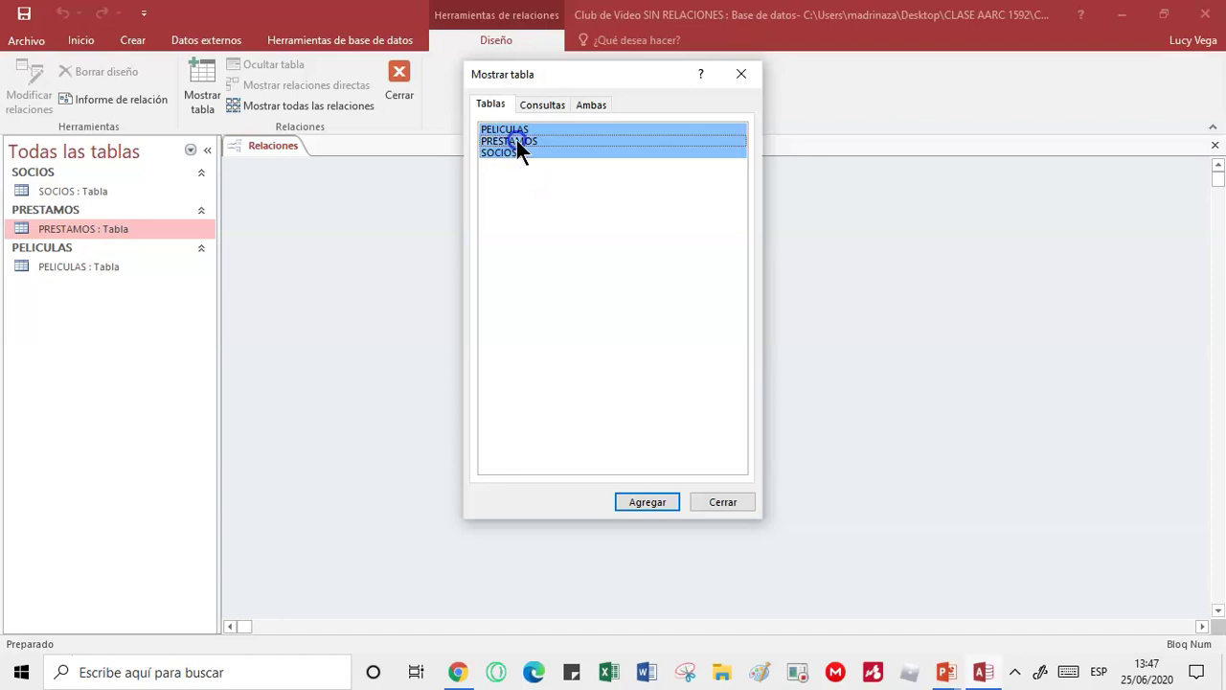
left_click(650, 502)
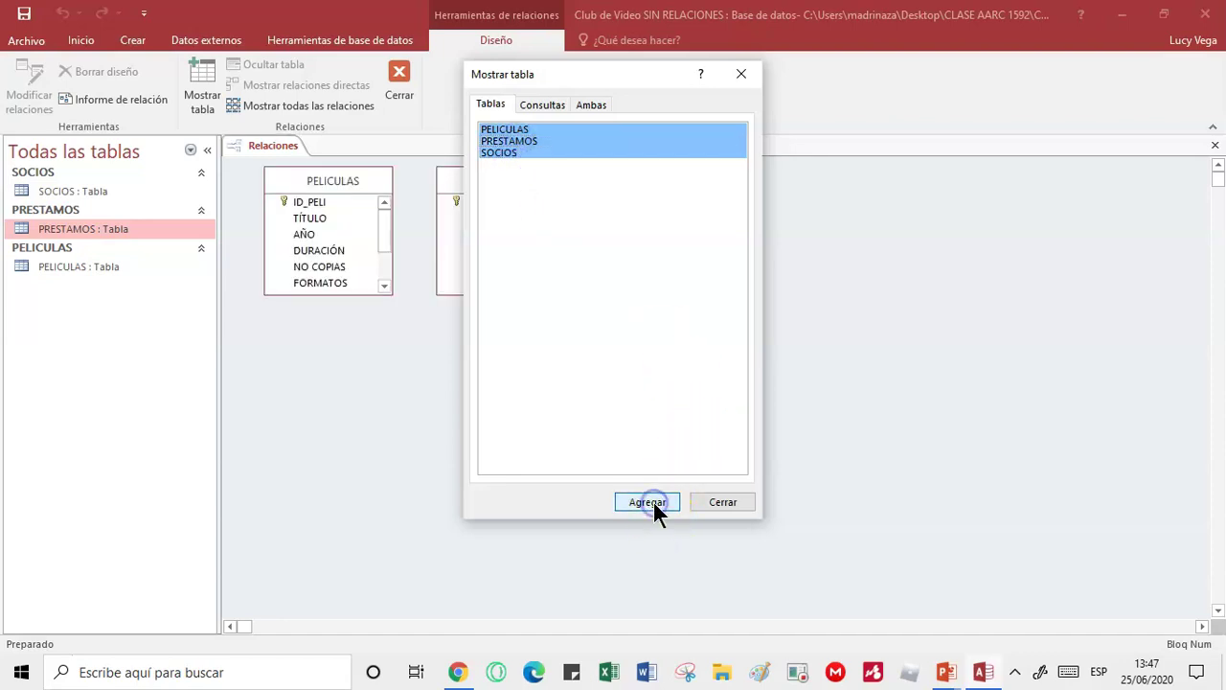
left_click(739, 500)
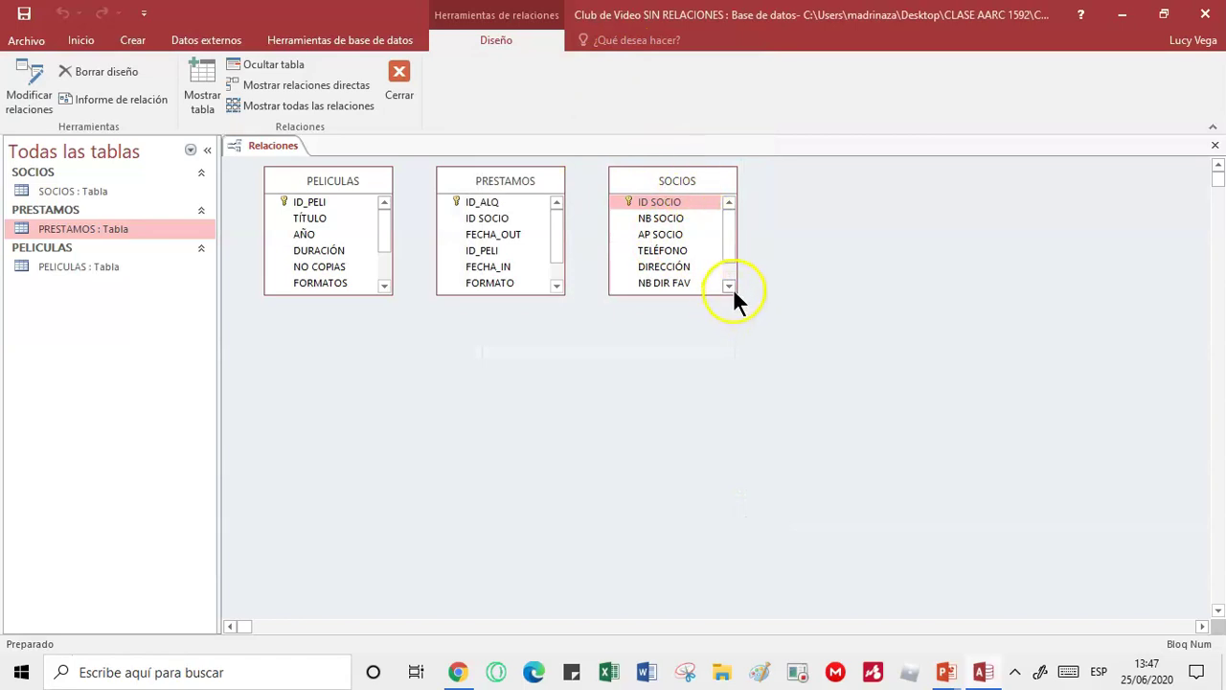
- Enlarge the three table boxes to show all their fields and arrange them with PRESTAMOS between PELICULAS and SOCIOS
left_click_drag(609, 292, 615, 350)
left_click_drag(669, 180, 747, 203)
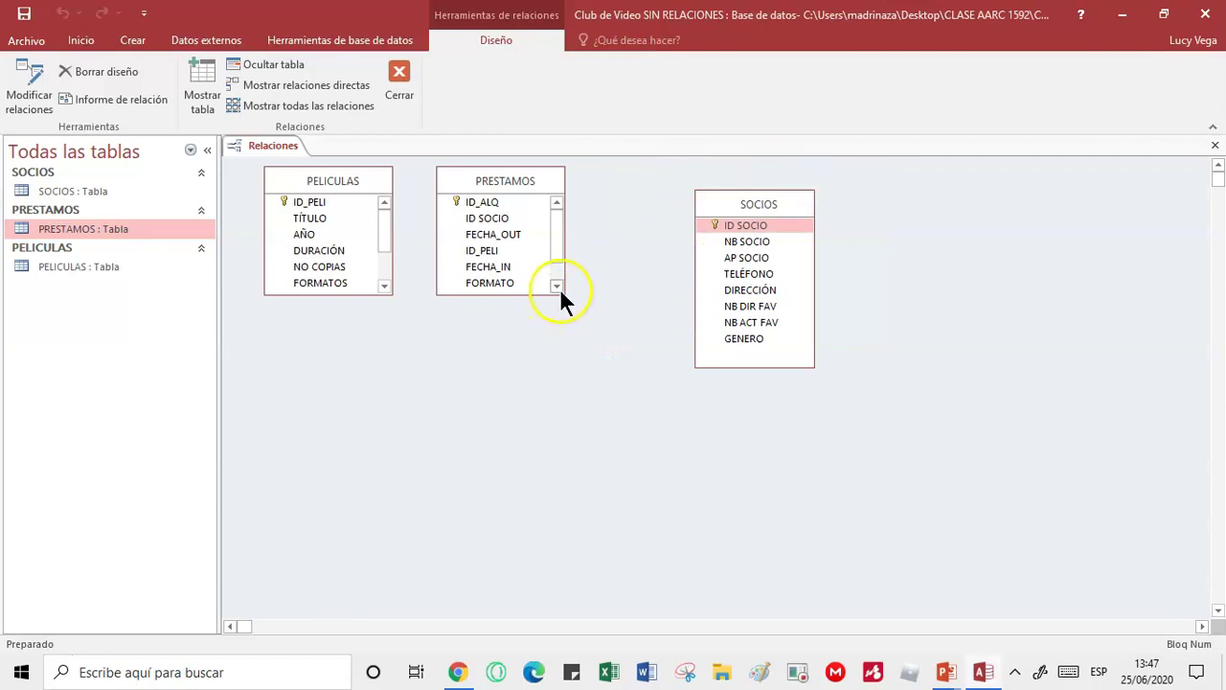
left_click_drag(436, 293, 449, 368)
left_click_drag(509, 178, 568, 224)
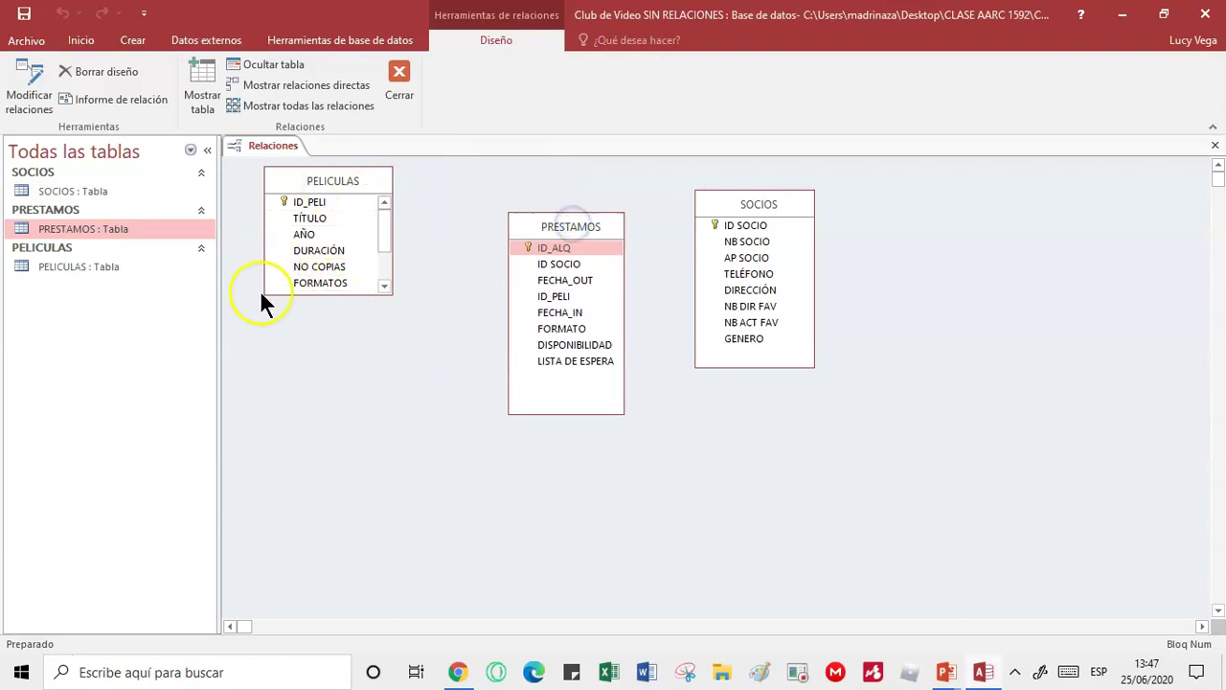
left_click_drag(265, 294, 279, 394)
left_click_drag(333, 180, 381, 189)
left_click_drag(753, 197, 719, 184)
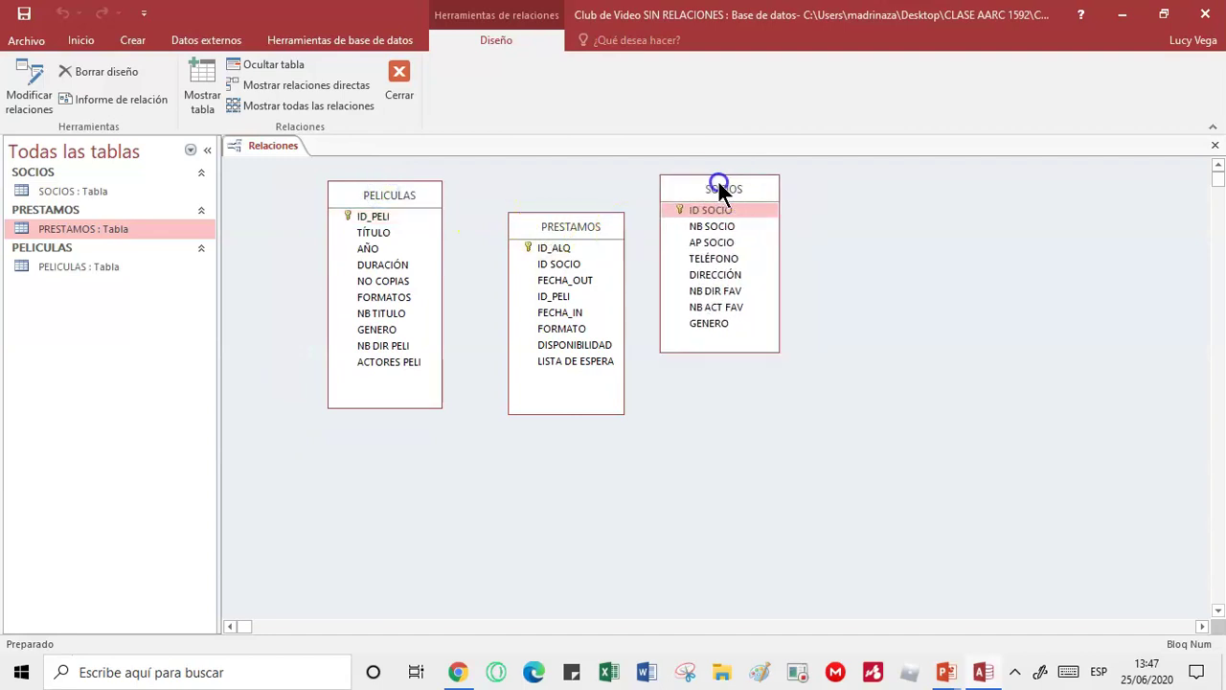
left_click_drag(558, 230, 523, 234)
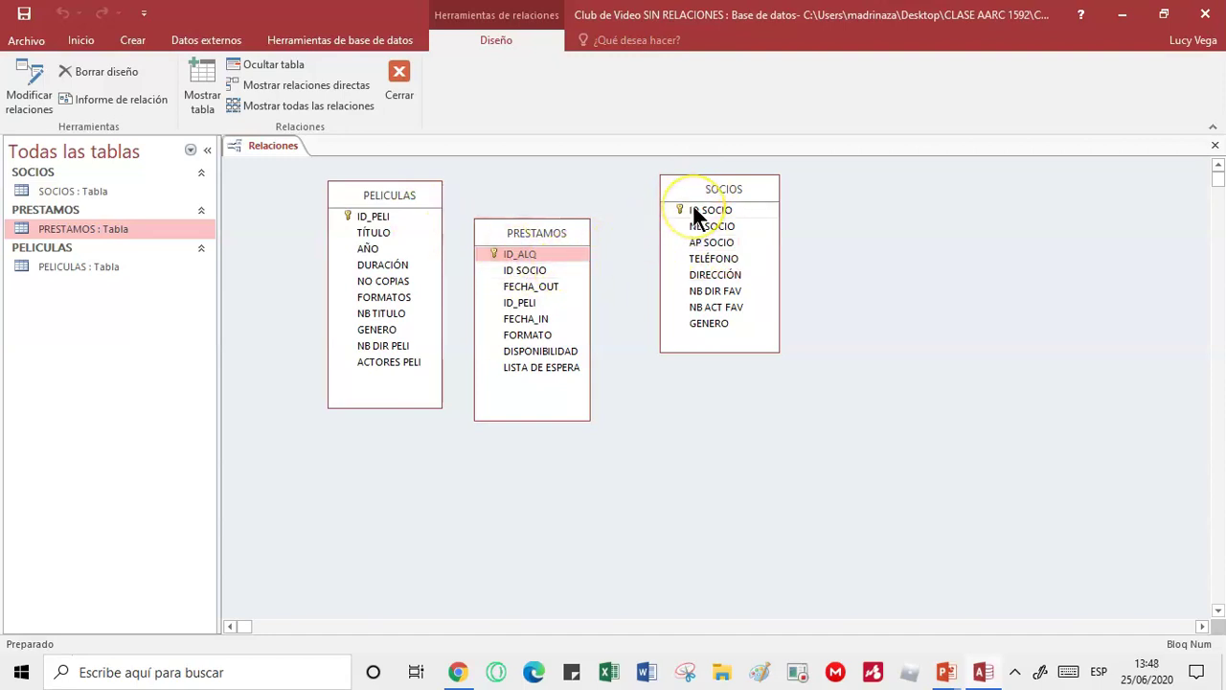
- Create a one-to-many relationship from ID SOCIO in SOCIOS to ID SOCIO in PRESTAMOS, enforcing referential integrity
left_click_drag(695, 211, 533, 276)
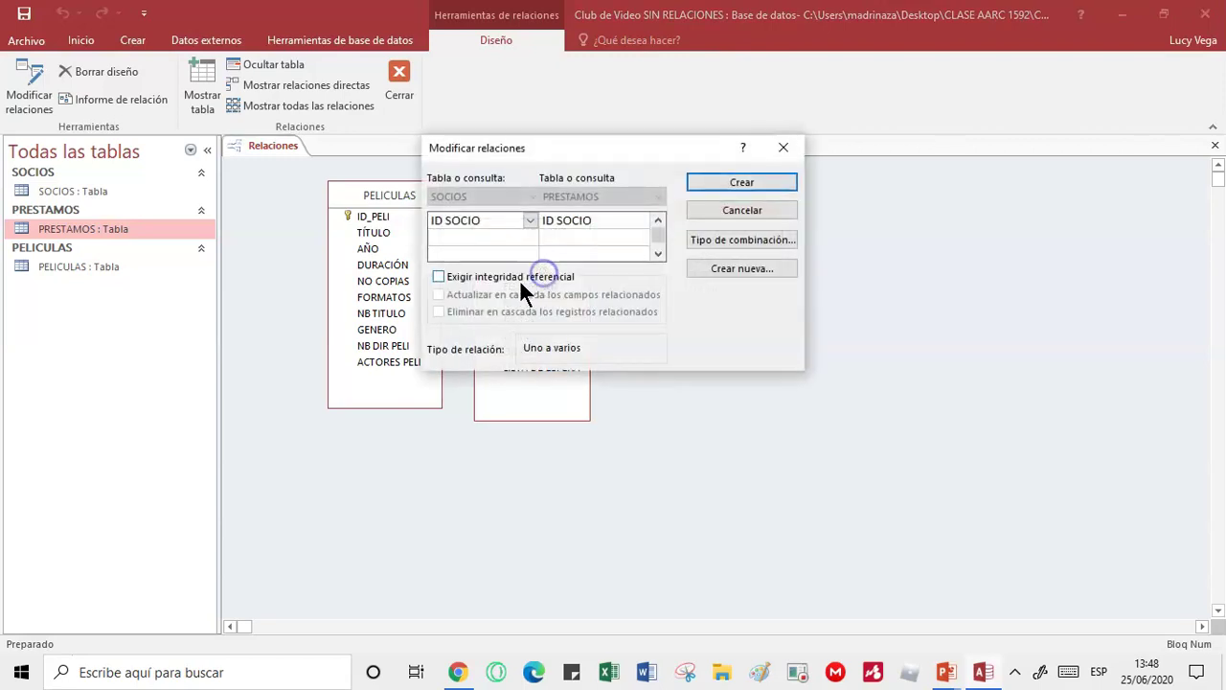
left_click(440, 278)
left_click_drag(572, 146, 986, 75)
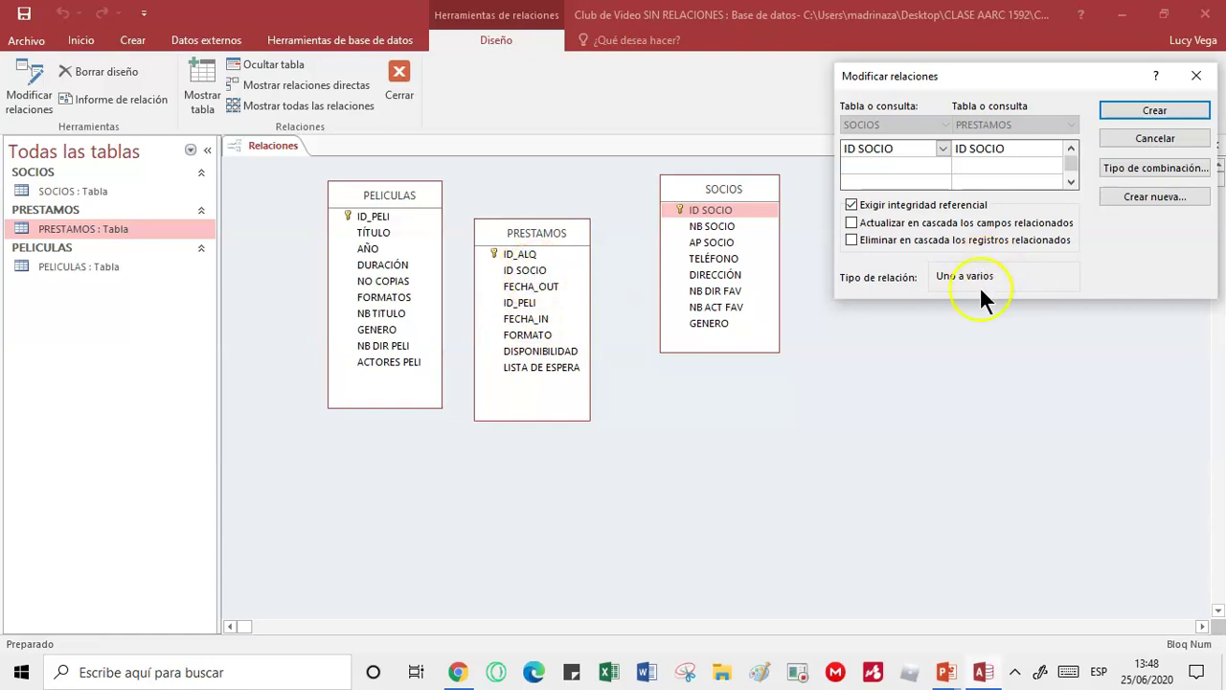
left_click_drag(999, 75, 972, 77)
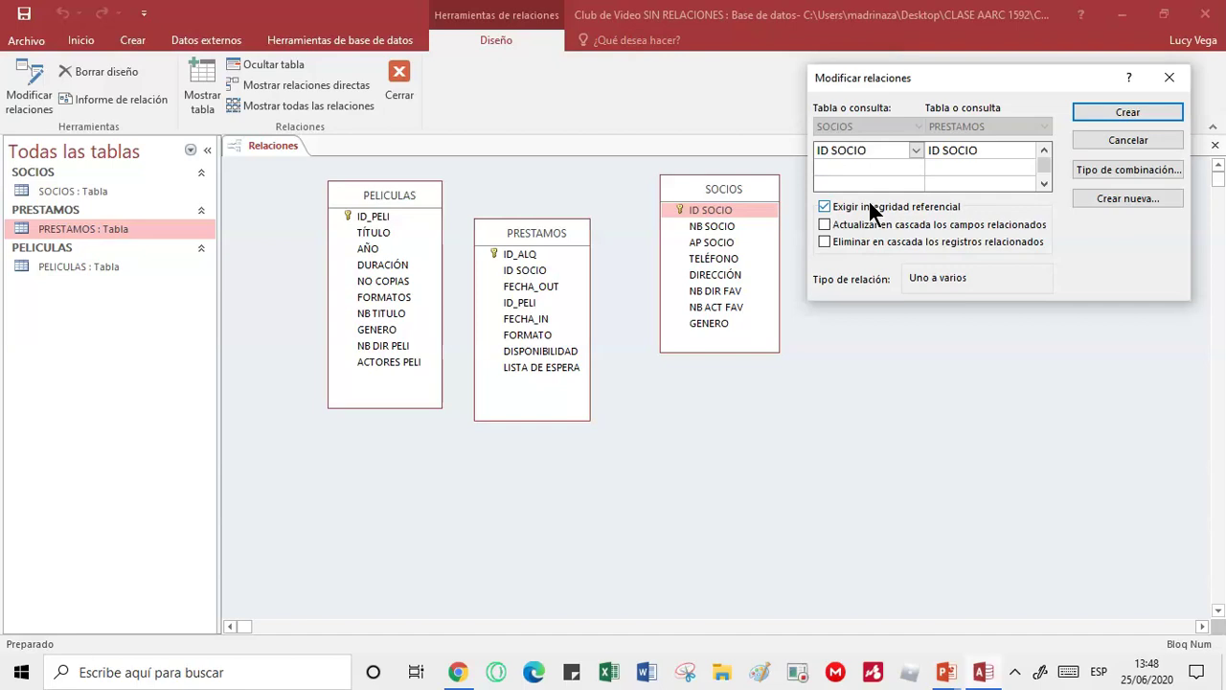
left_click(972, 151)
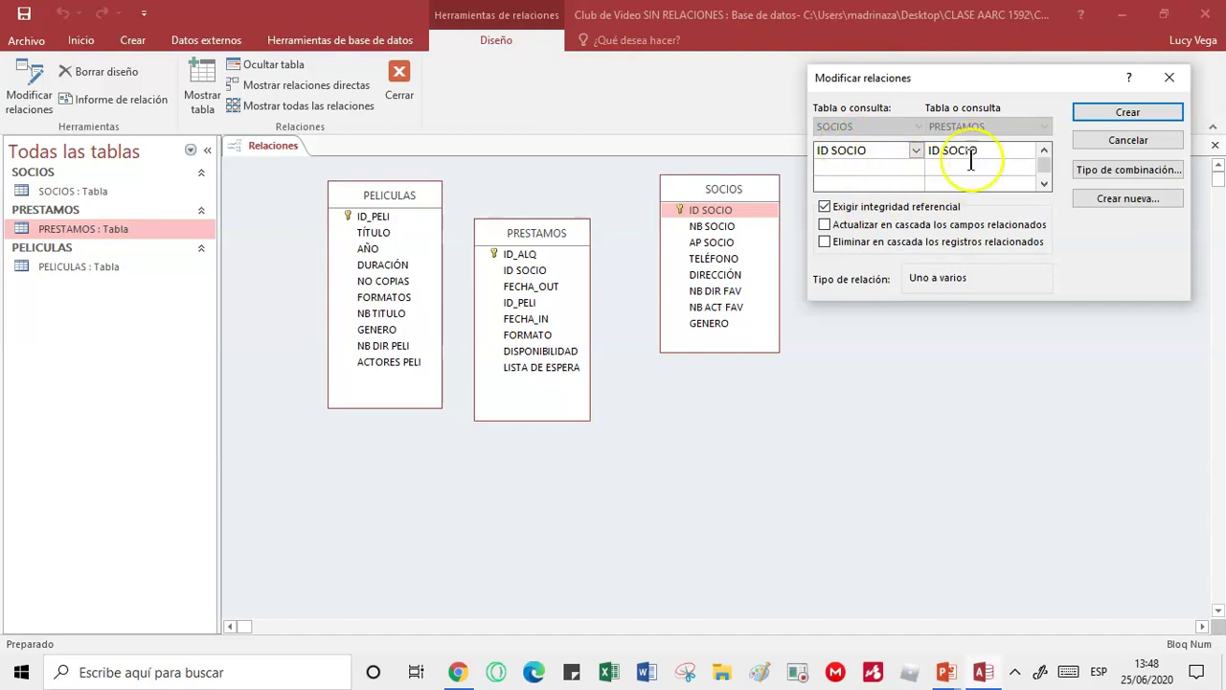
left_click(862, 148)
left_click(989, 150)
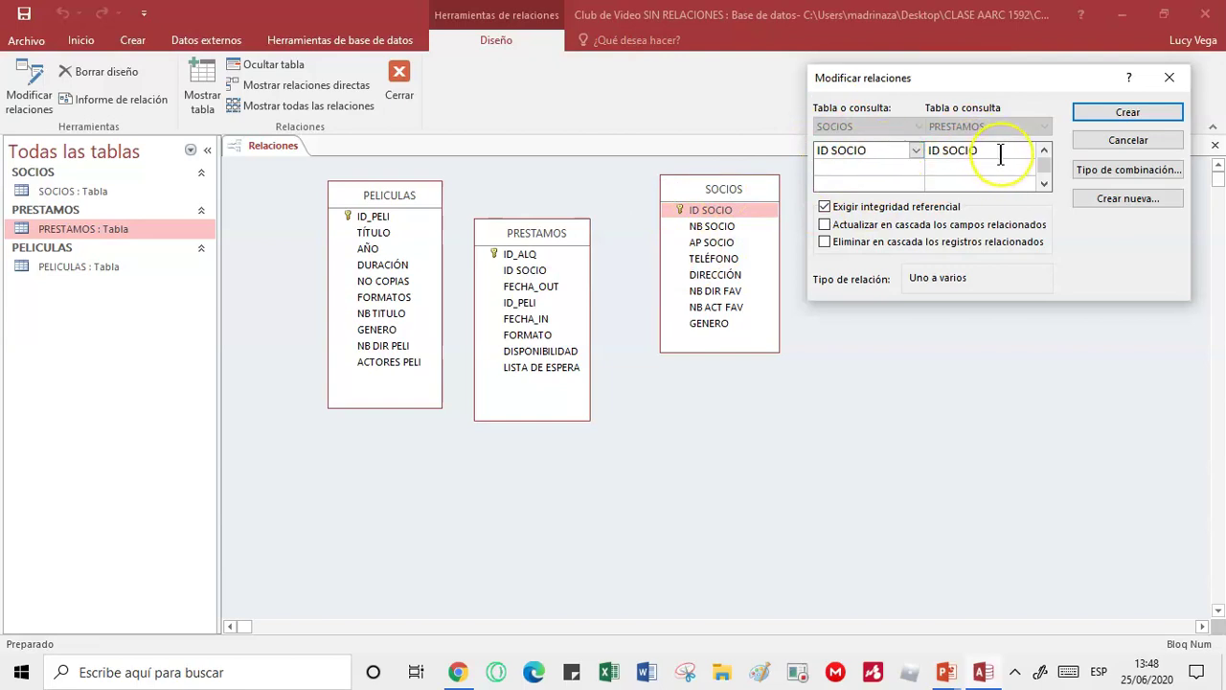
left_click(1127, 112)
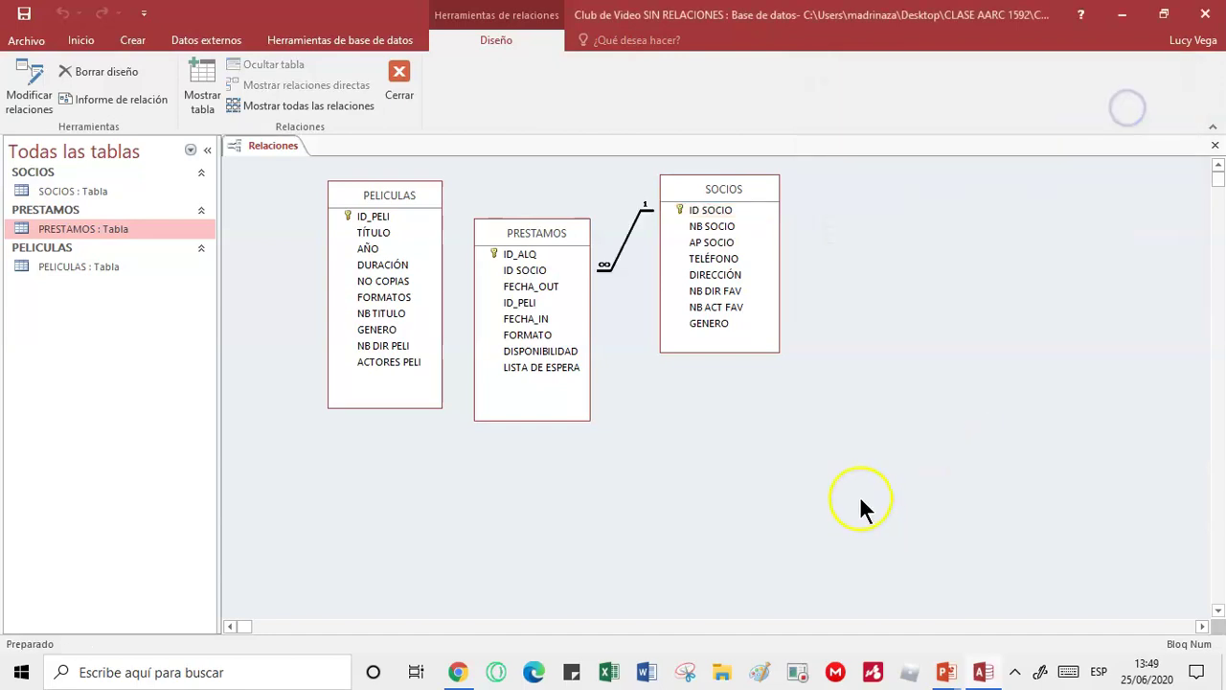
- Spread the SOCIOS and PRESTAMOS tables farther apart and check the linked ID SOCIO field in each table
left_click_drag(728, 195, 830, 177)
left_click_drag(527, 234, 587, 260)
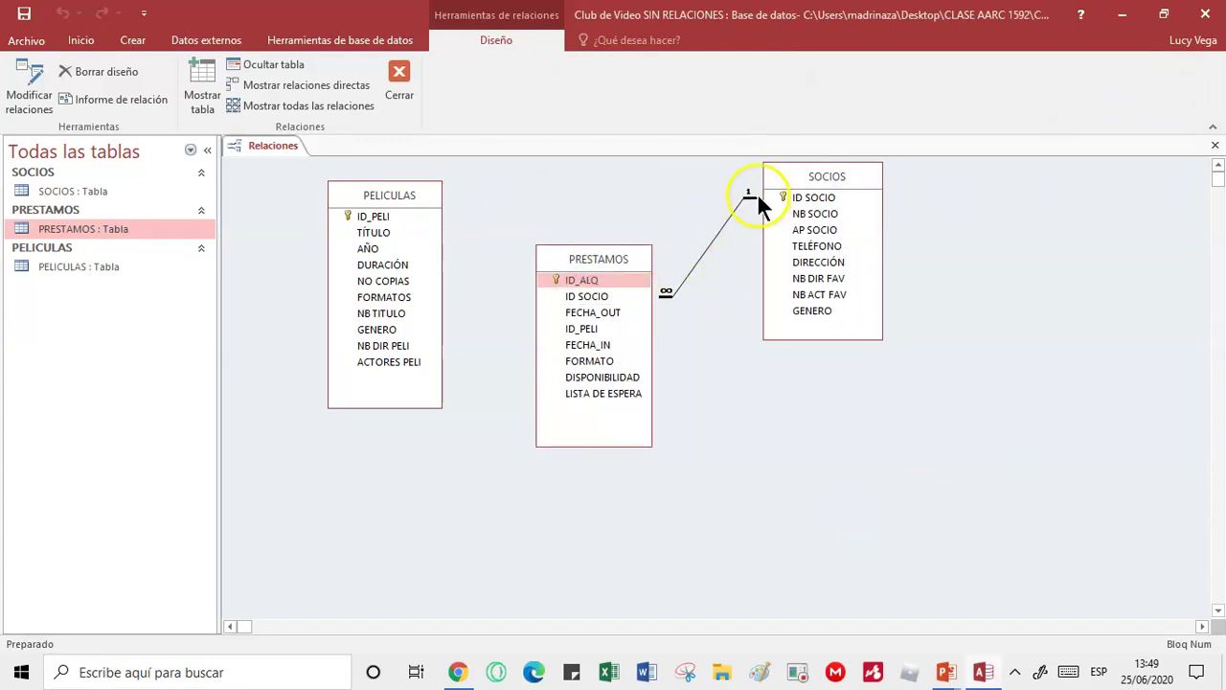
left_click(819, 197)
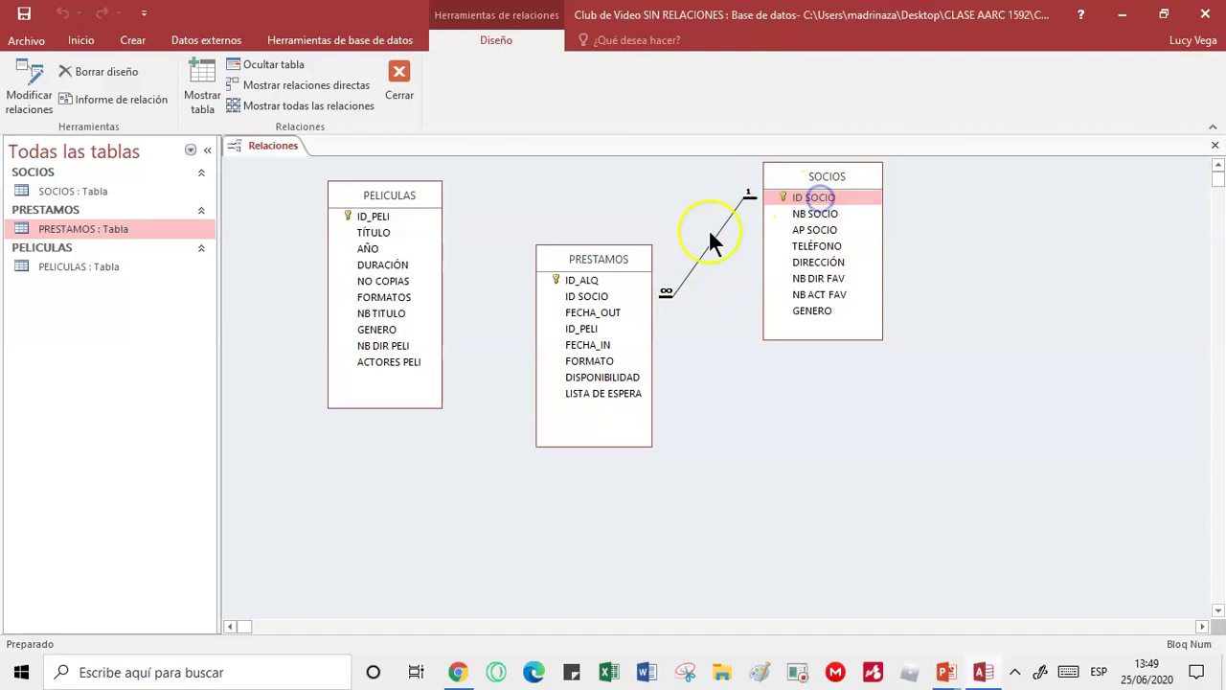
left_click(594, 296)
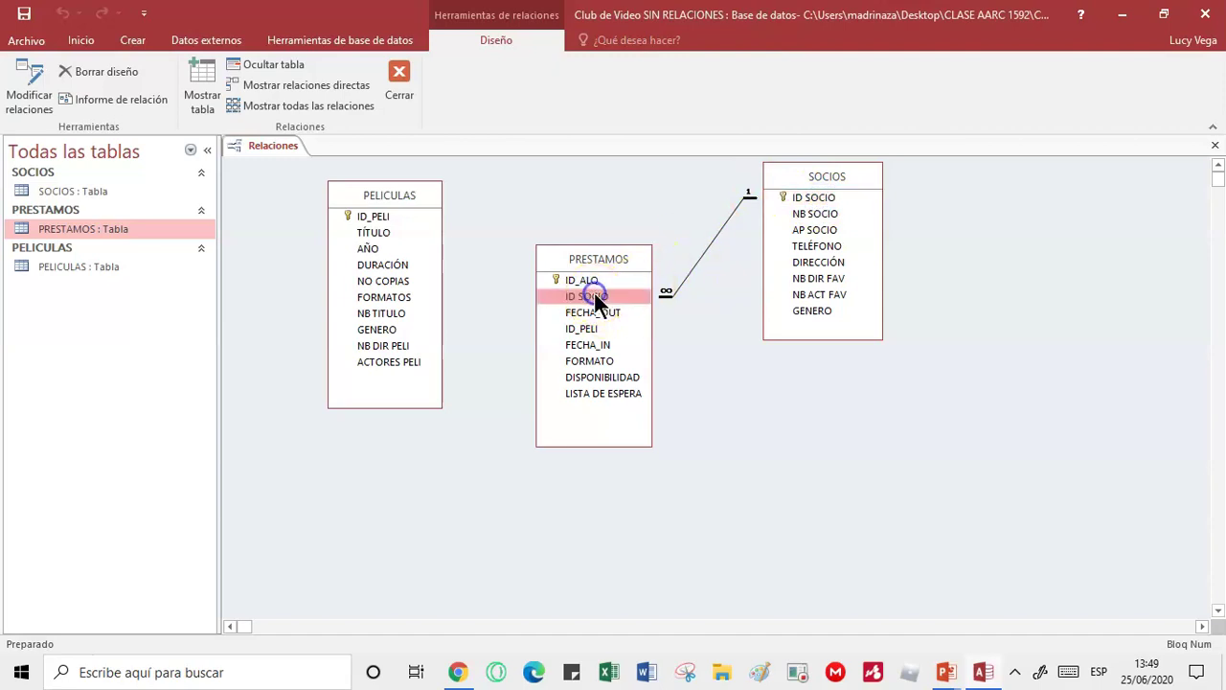
left_click(822, 199)
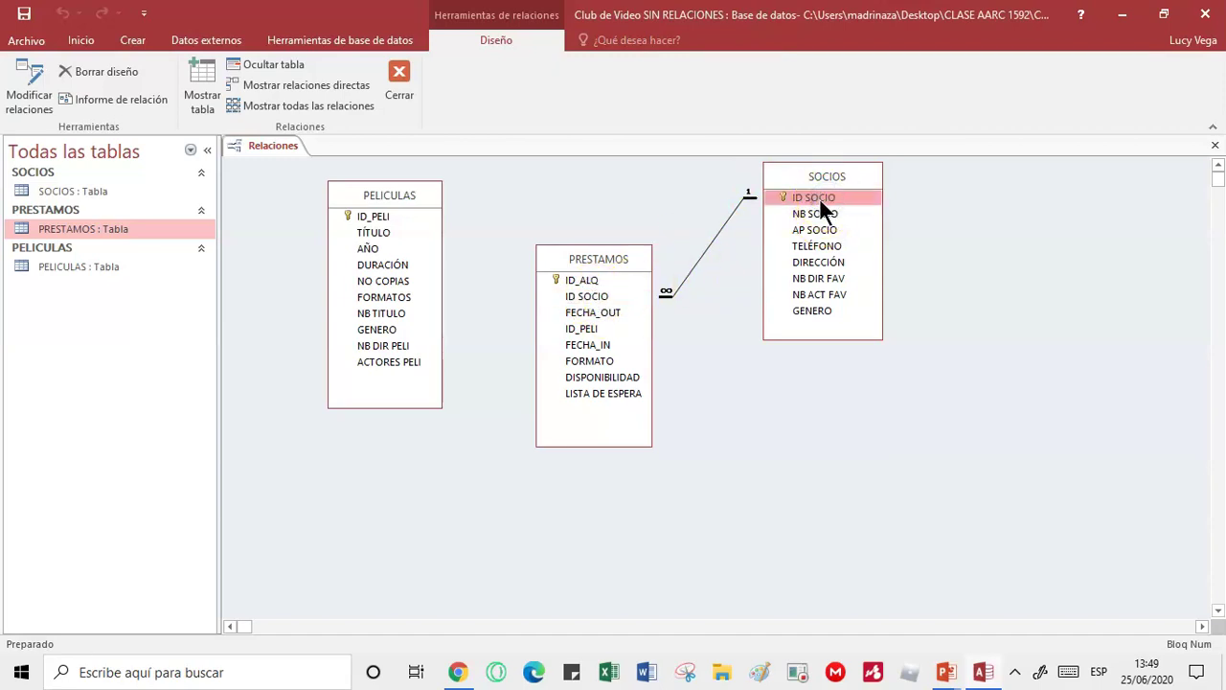
left_click(588, 296)
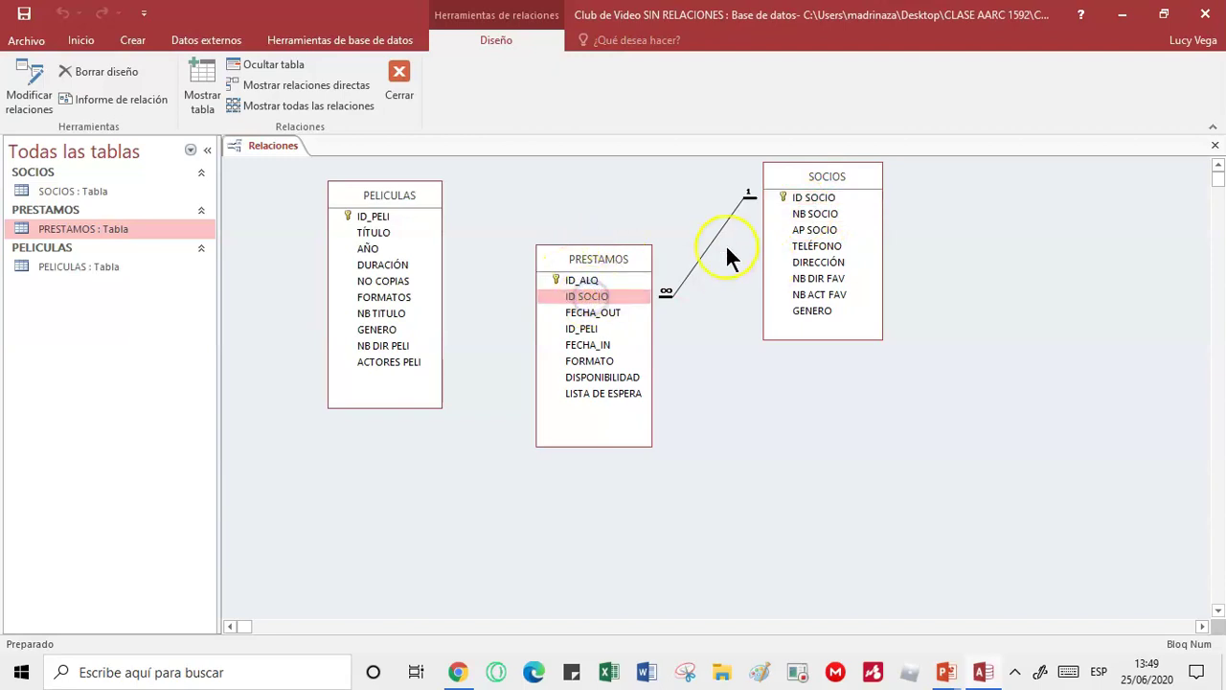
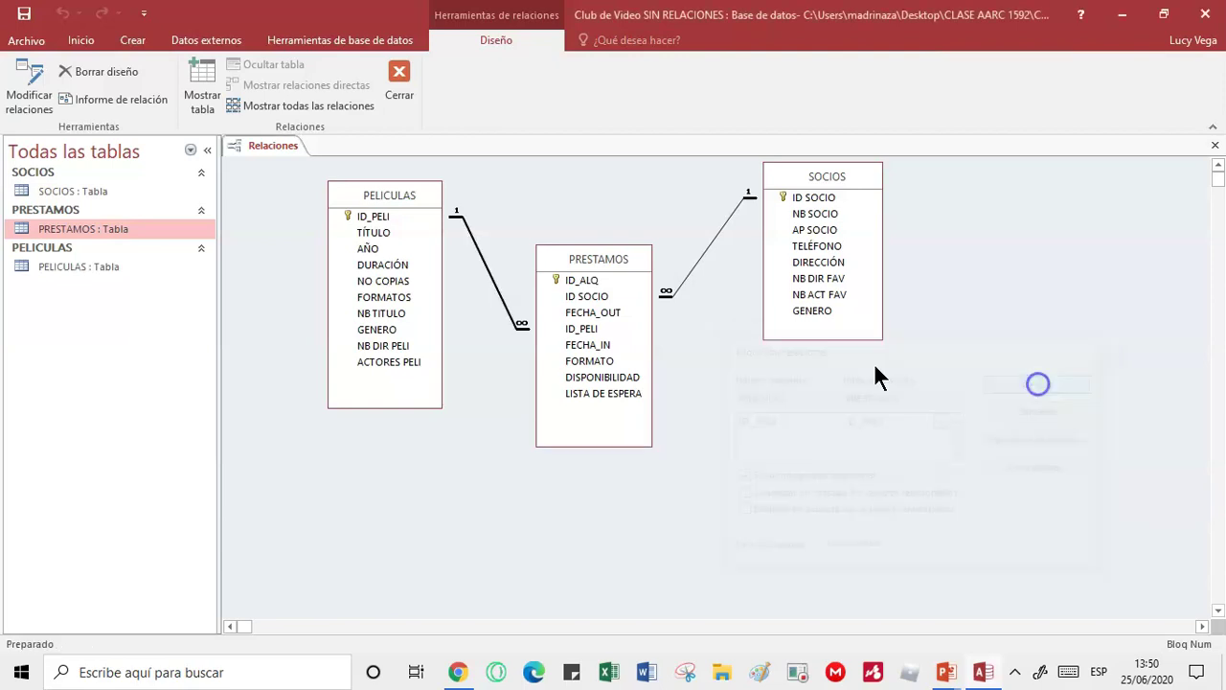
- Permanently delete the relationship between the SOCIOS and PRESTAMOS tables
left_click(702, 253)
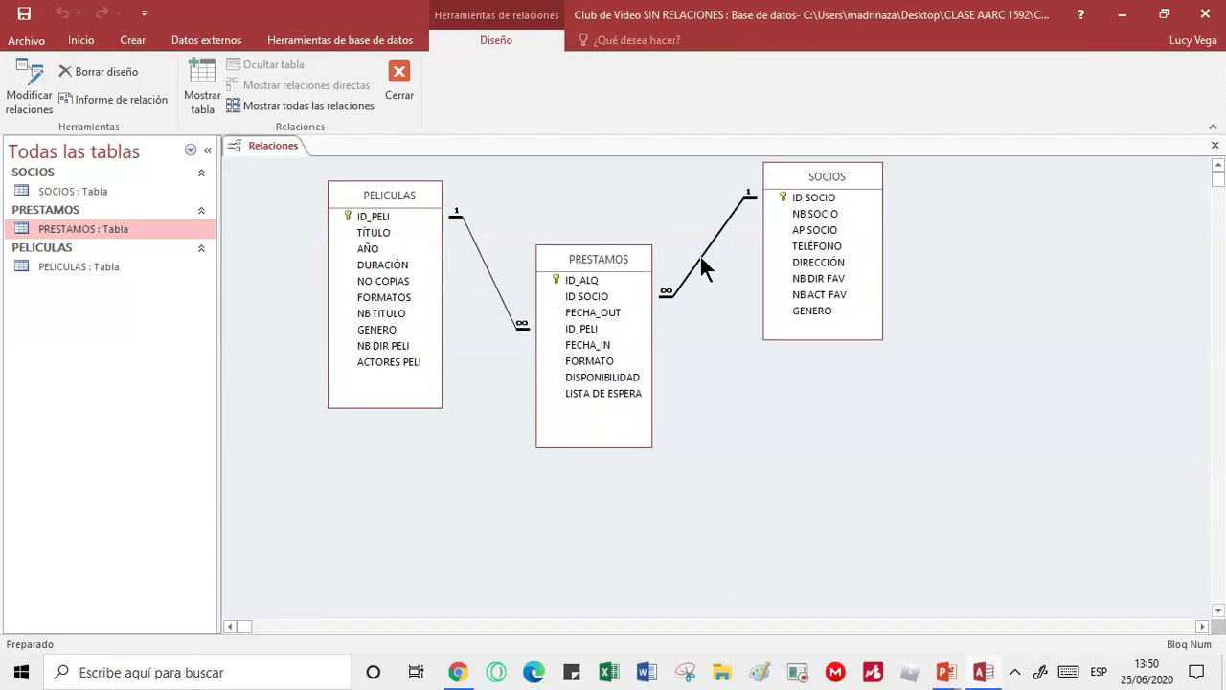
right_click(697, 254)
left_click(742, 286)
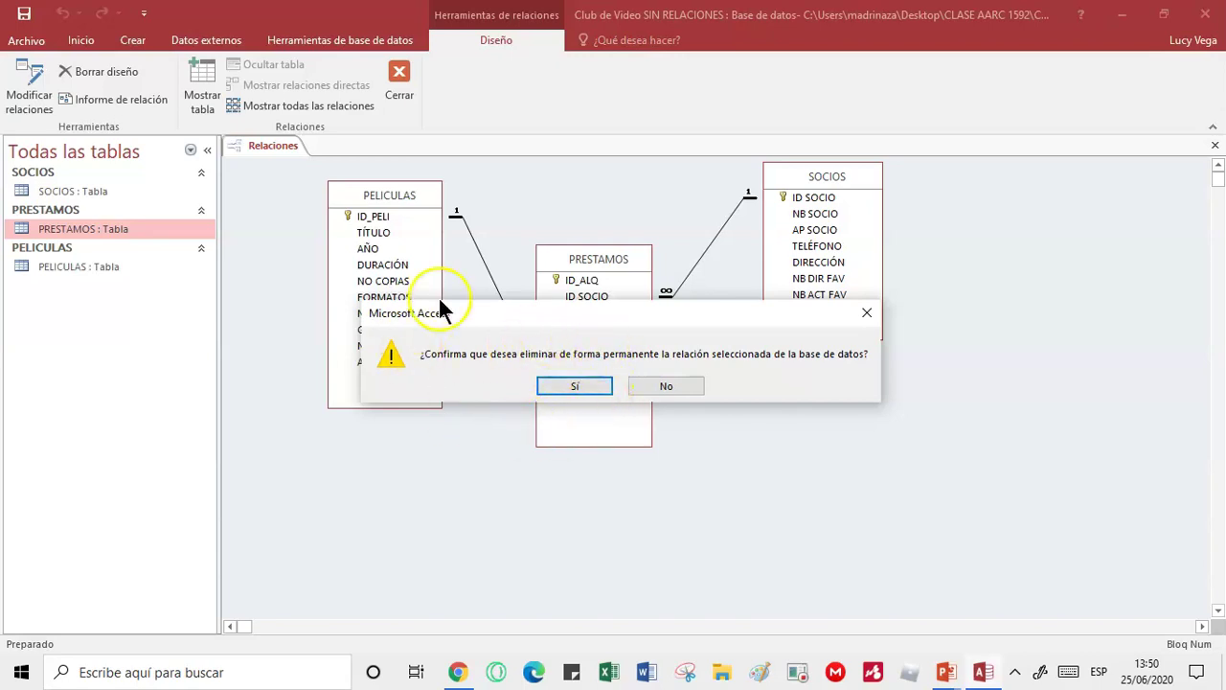
left_click(592, 387)
- Recreate the SOCIOS to PRESTAMOS relationship on the ID SOCIO field with referential integrity enforced
left_click(620, 292)
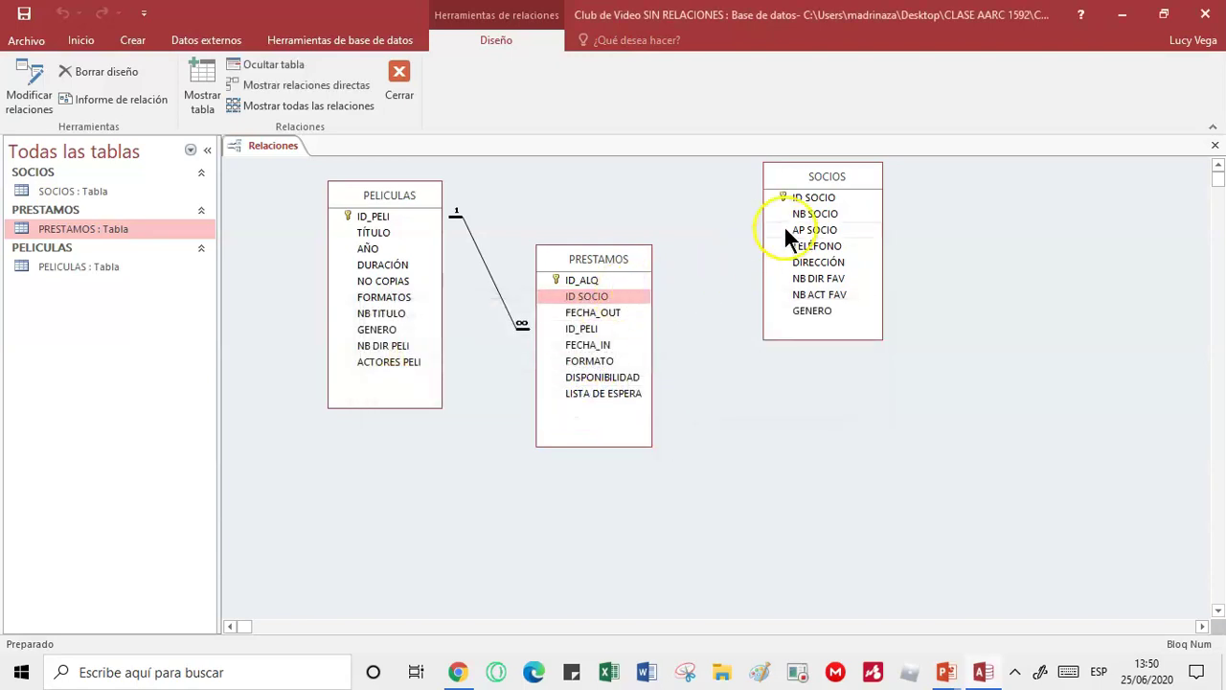
left_click_drag(799, 198, 596, 298)
left_click(439, 277)
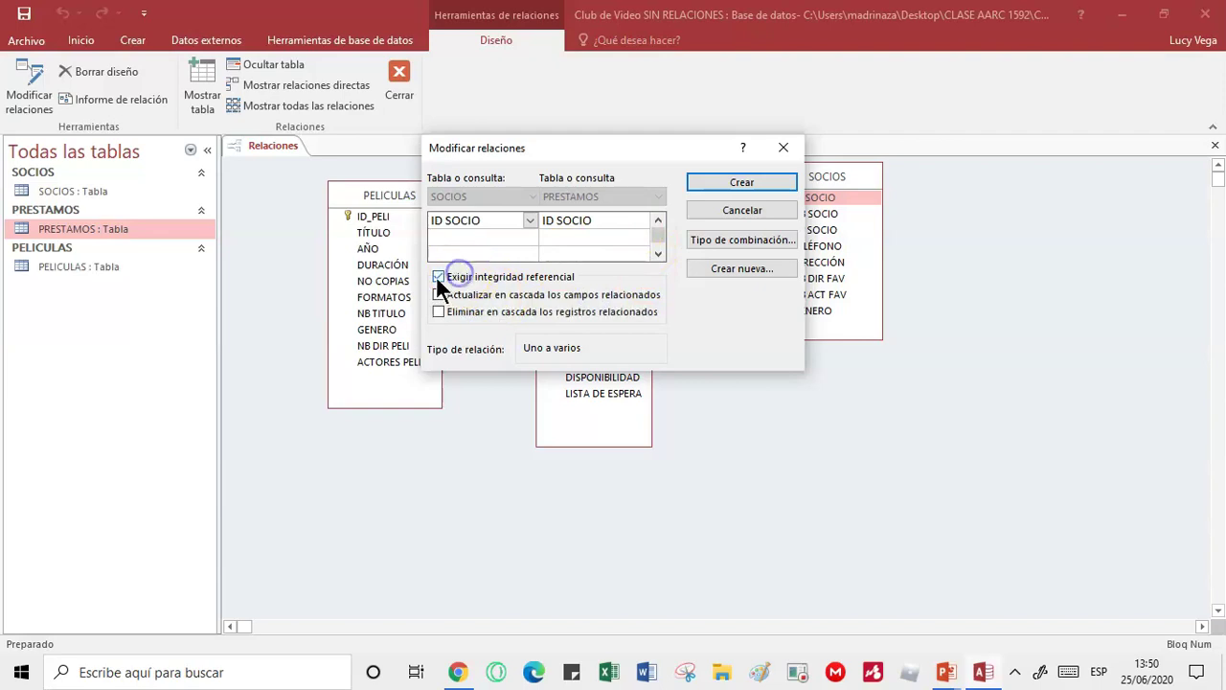
left_click(764, 190)
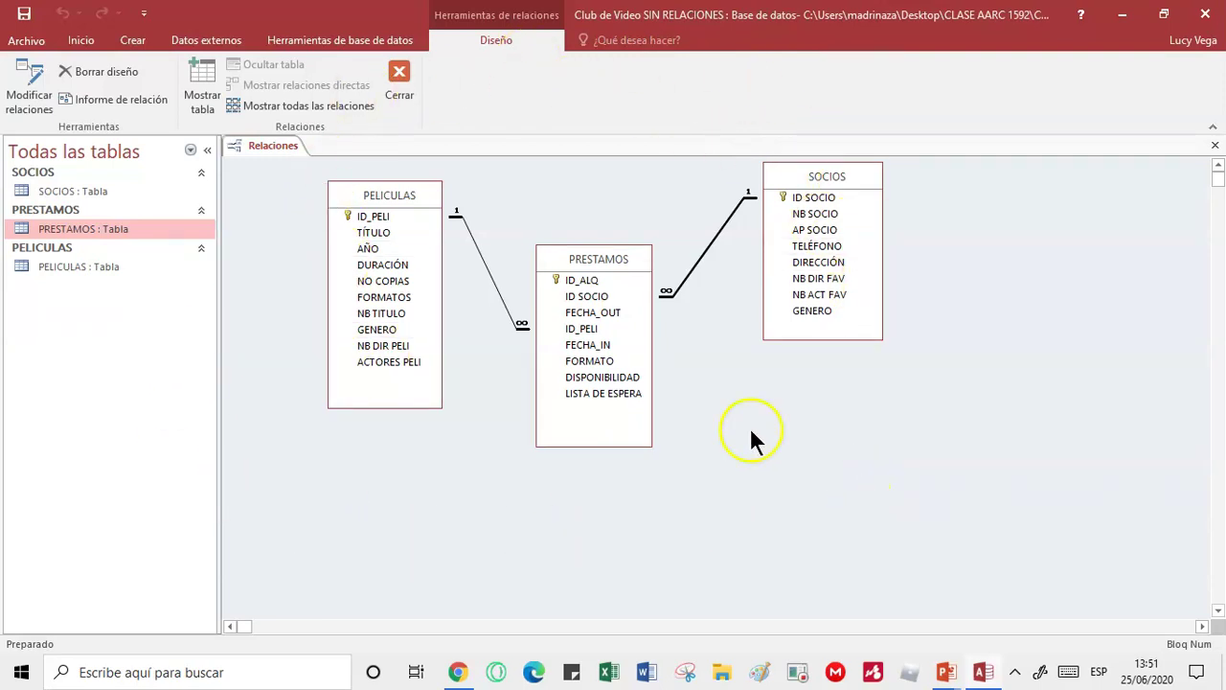
- Save the relationships layout with the three related tables and close the Relationships window
right_click(255, 145)
left_click(305, 155)
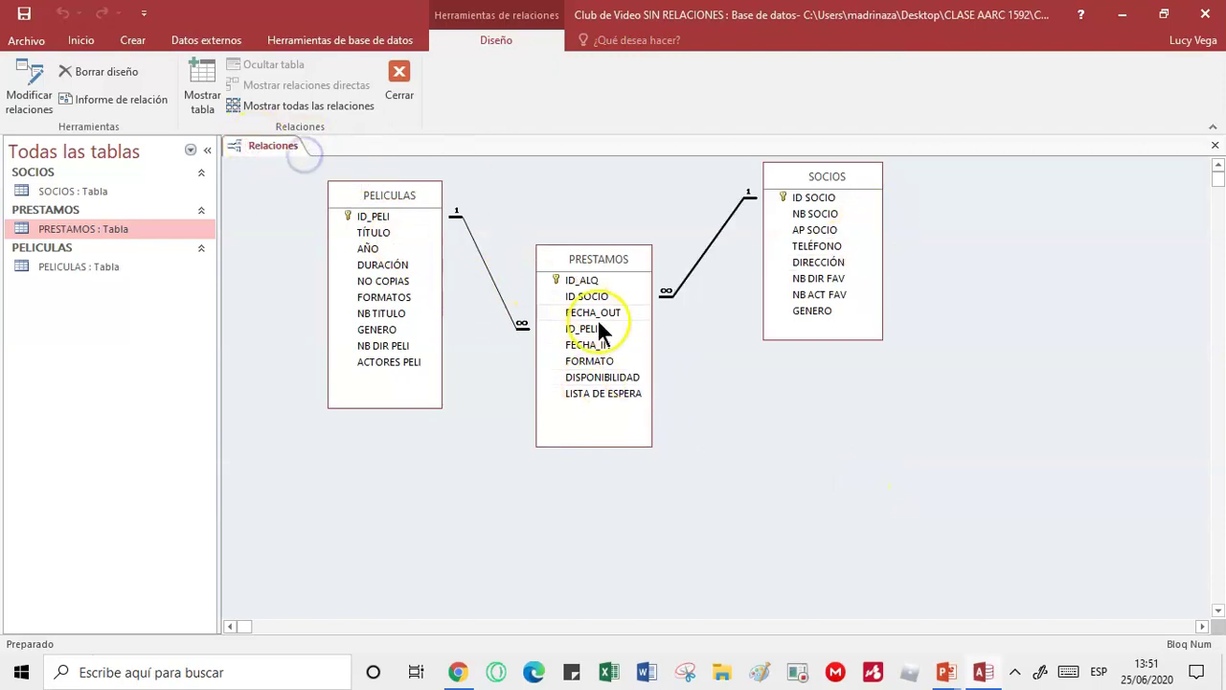
right_click(277, 145)
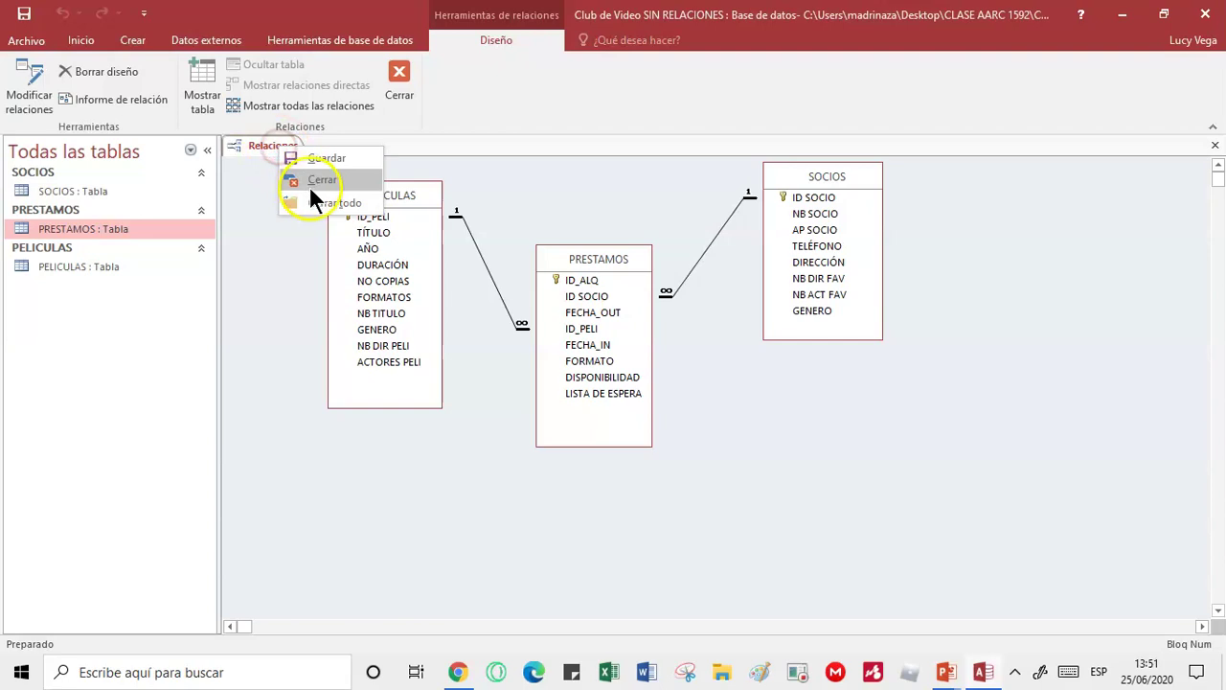
left_click(311, 181)
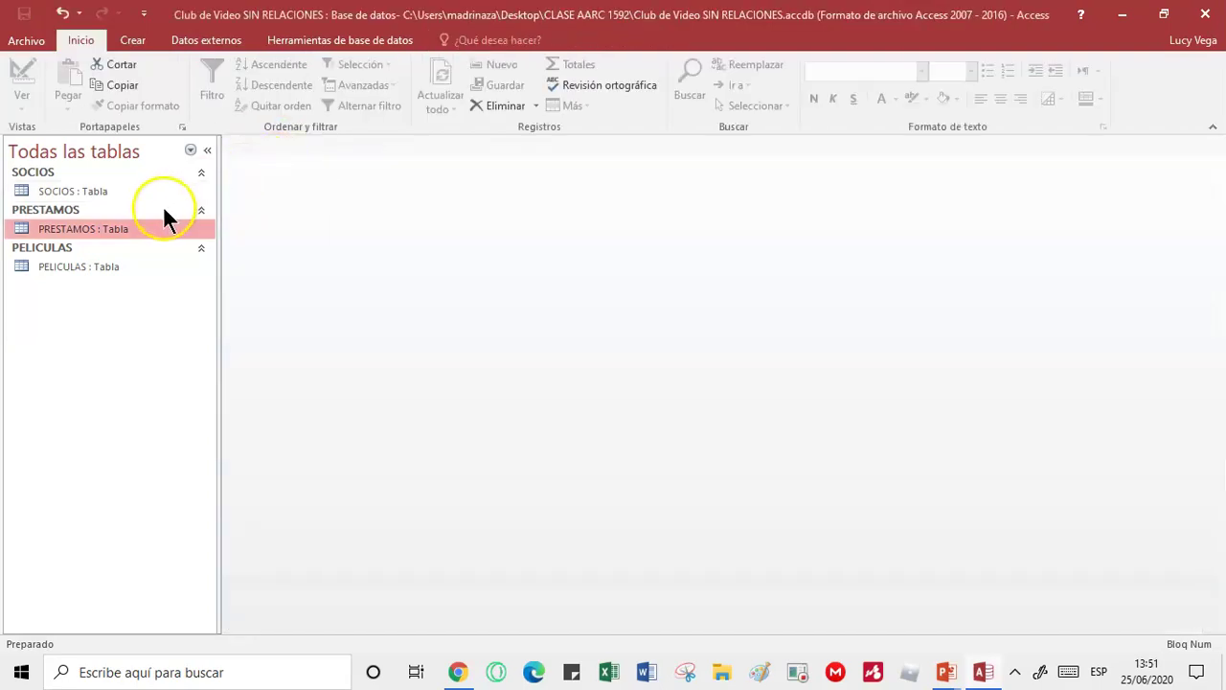
- Open the PRESTAMOS table to look over its columns, and close it
double_click(98, 228)
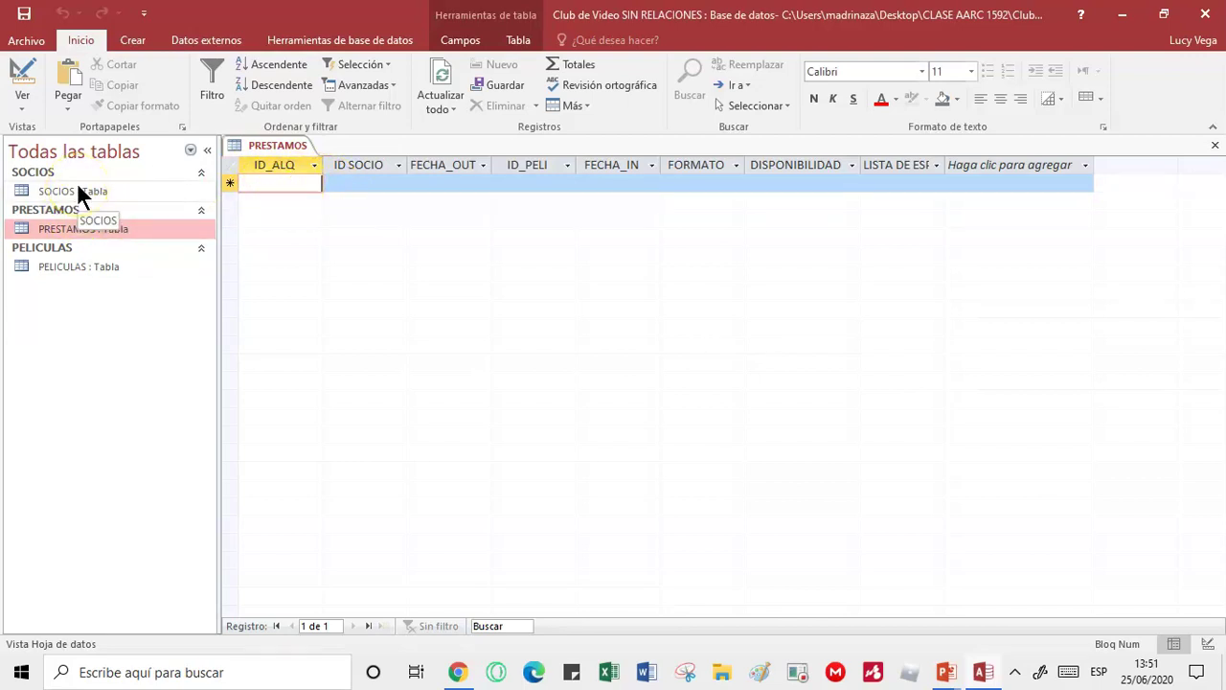
right_click(282, 143)
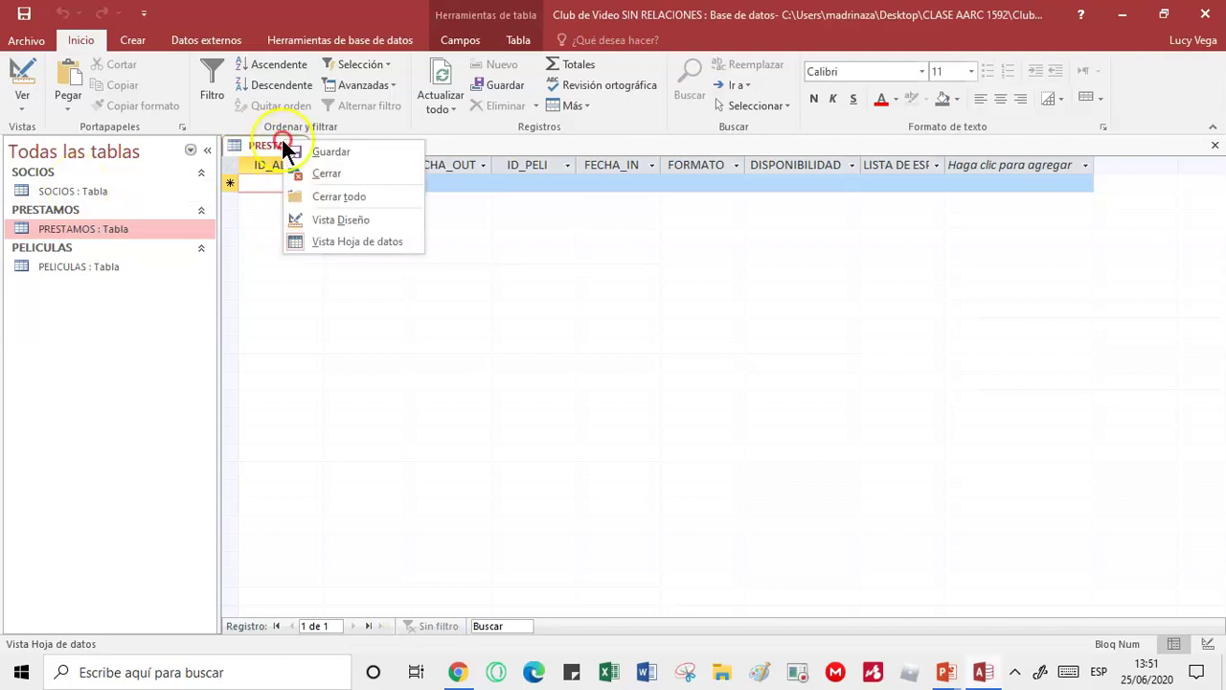
left_click(322, 174)
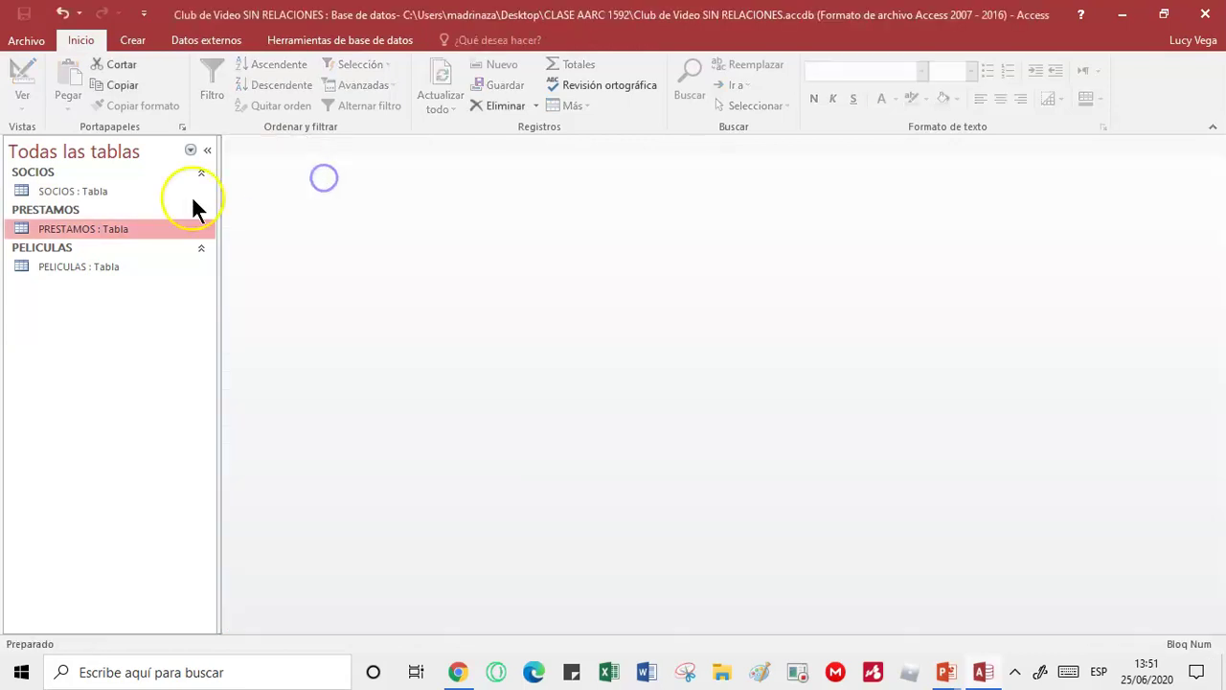
- Open the PRESTAMOS table and start a loan record with ID_ALQ 4455
double_click(80, 229)
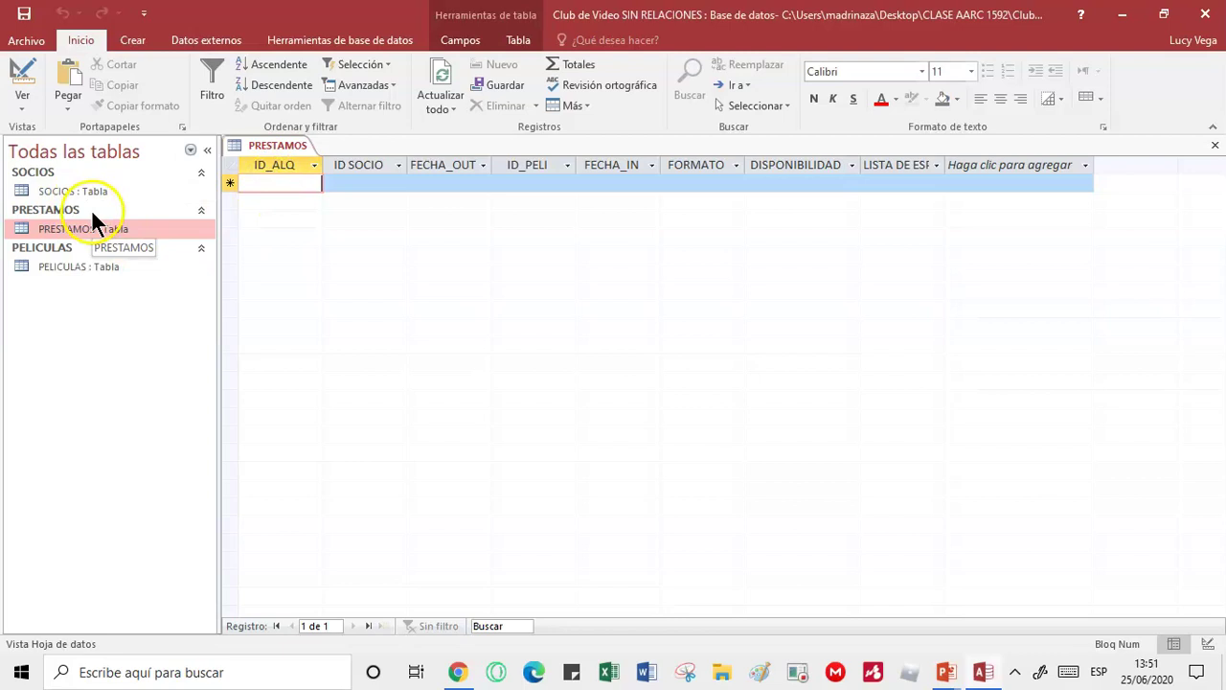
left_click(297, 182)
type("455")
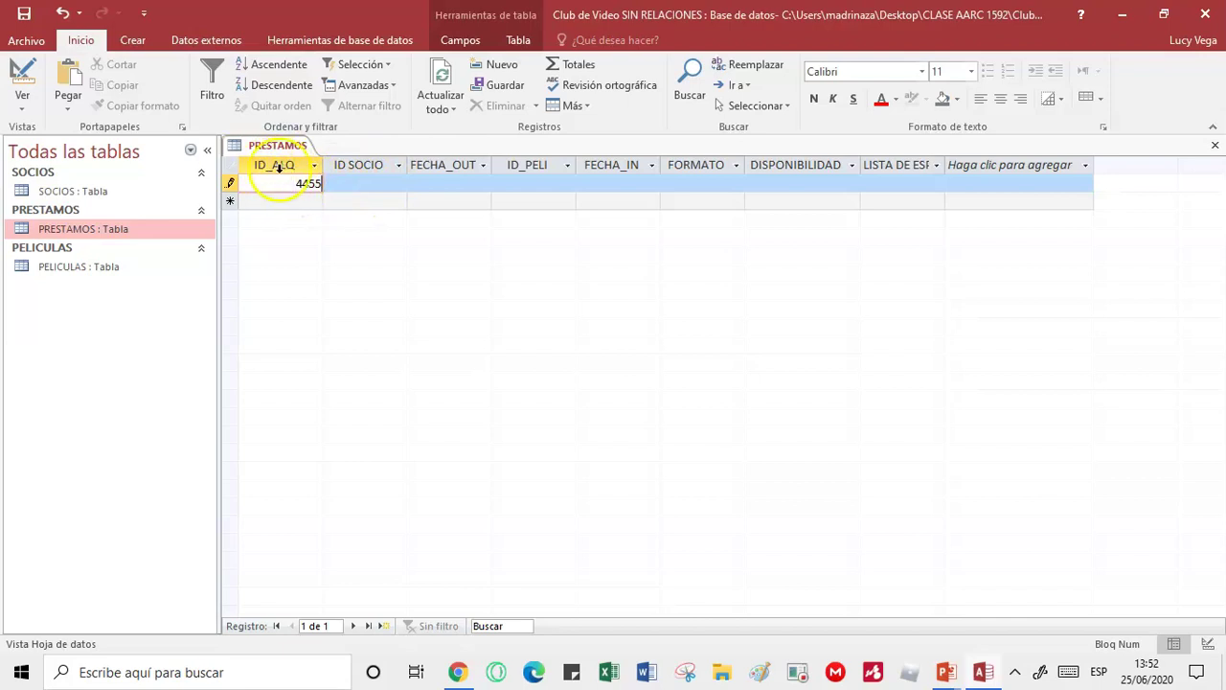
- Try to enter a member ID that is missing from SOCIOS in the loan's ID SOCIO field, and clear it
left_click(364, 182)
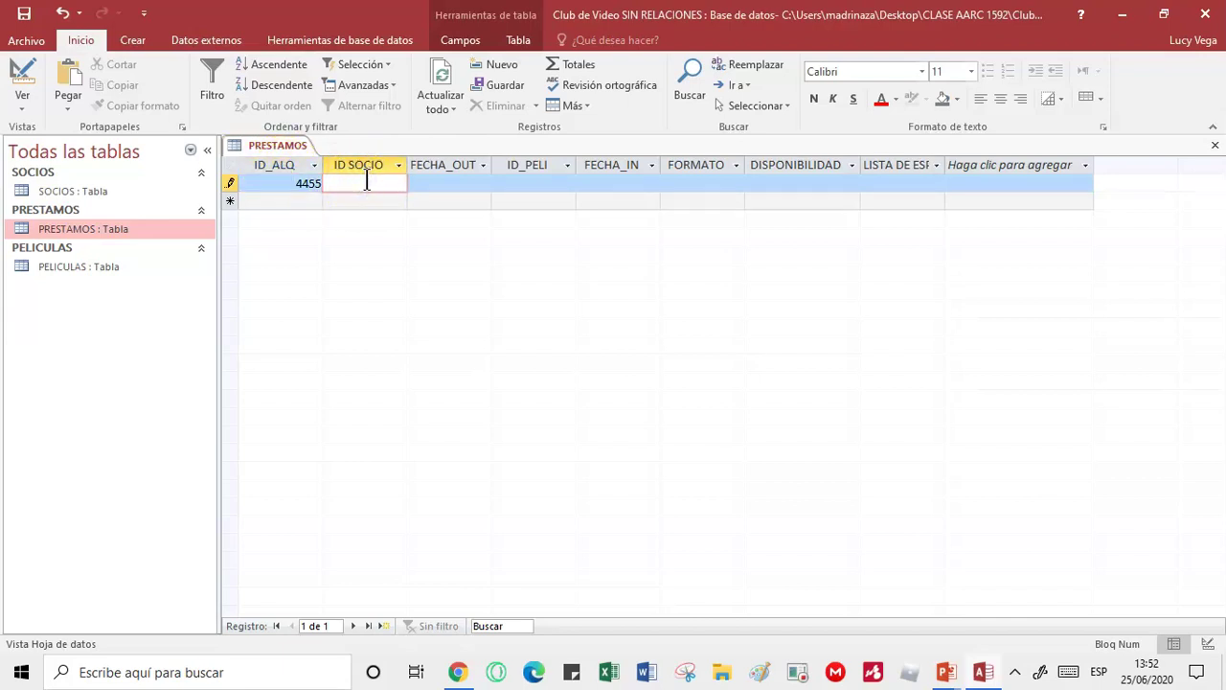
type("45522")
left_click(367, 182)
left_click(454, 182)
left_click(370, 199)
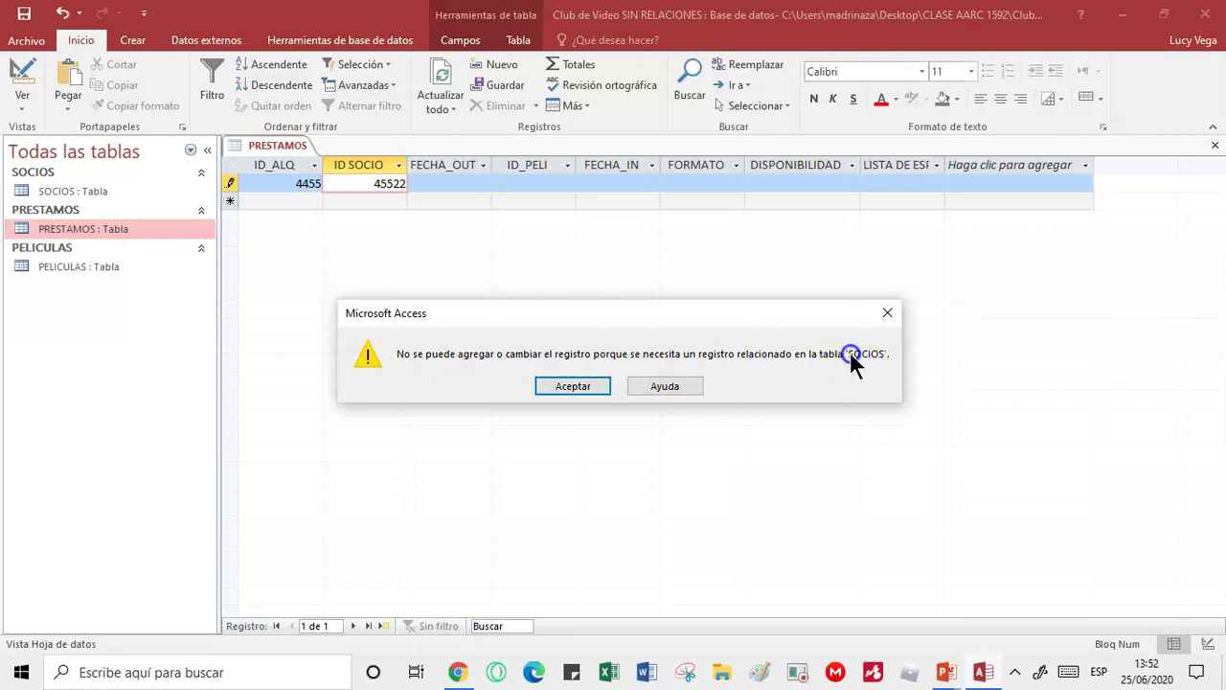
left_click(571, 386)
key("BackSpace")
key("BackSpace")
key("BackSpace")
key("Delete")
key("Delete")
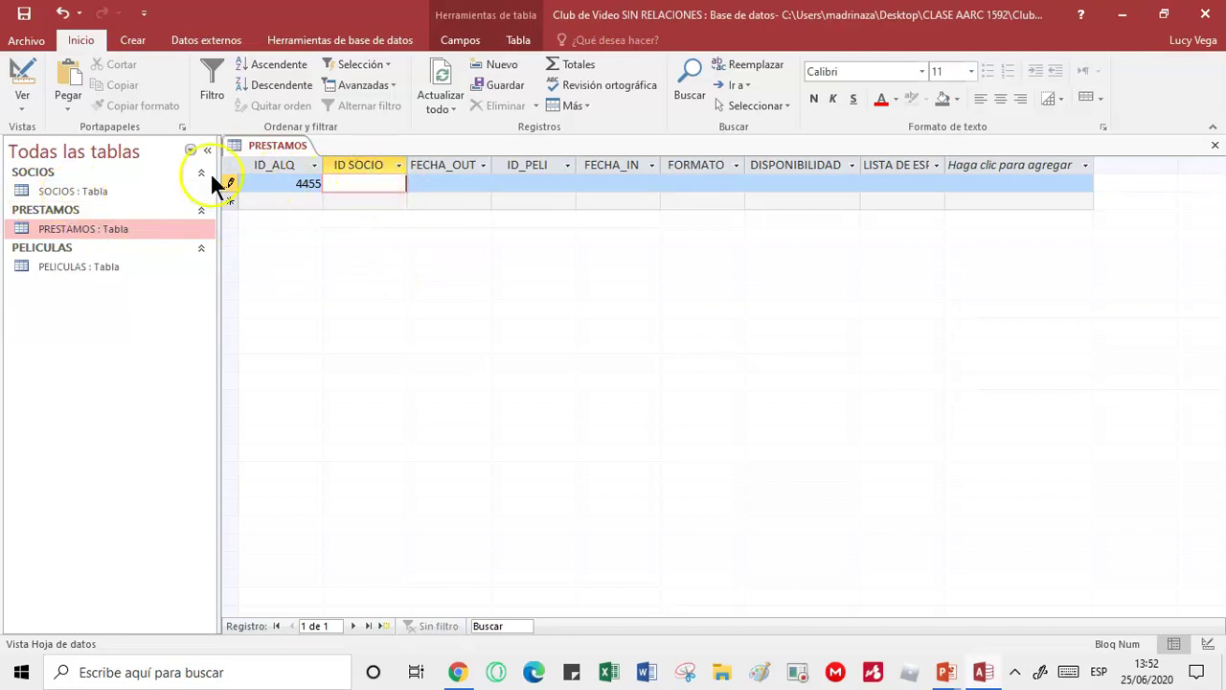
- Copy the first member's ID from the SOCIOS table into the ID SOCIO field of the loan record
double_click(90, 190)
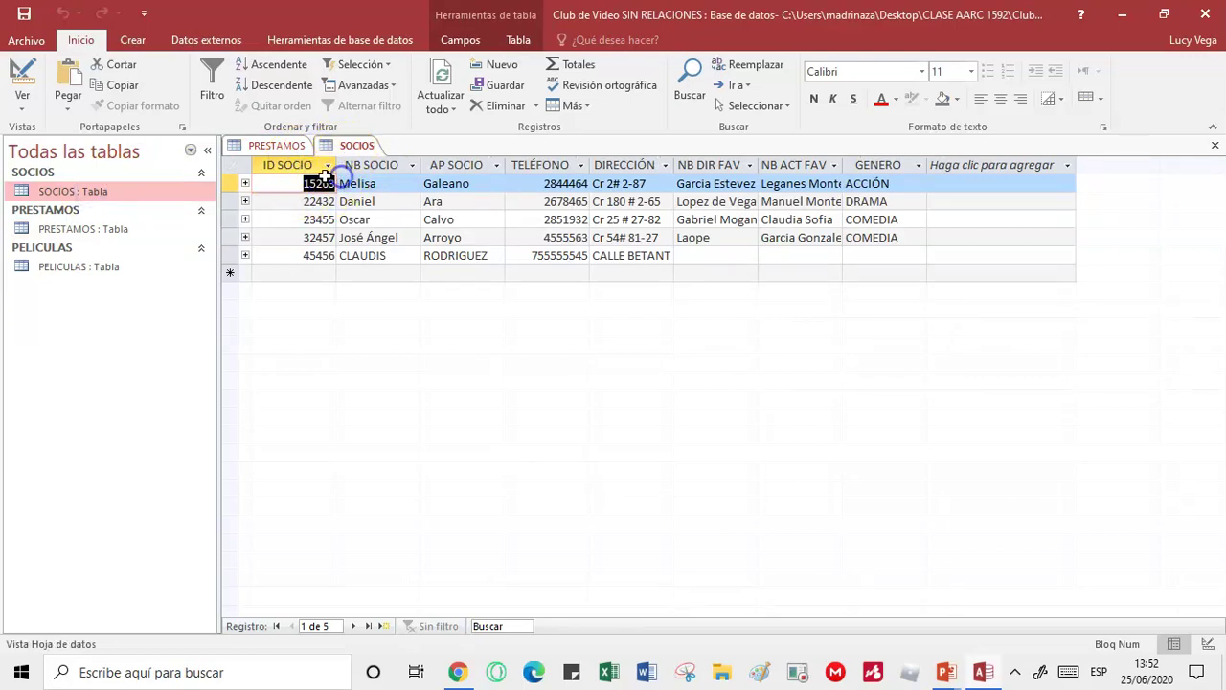
right_click(323, 184)
left_click(354, 213)
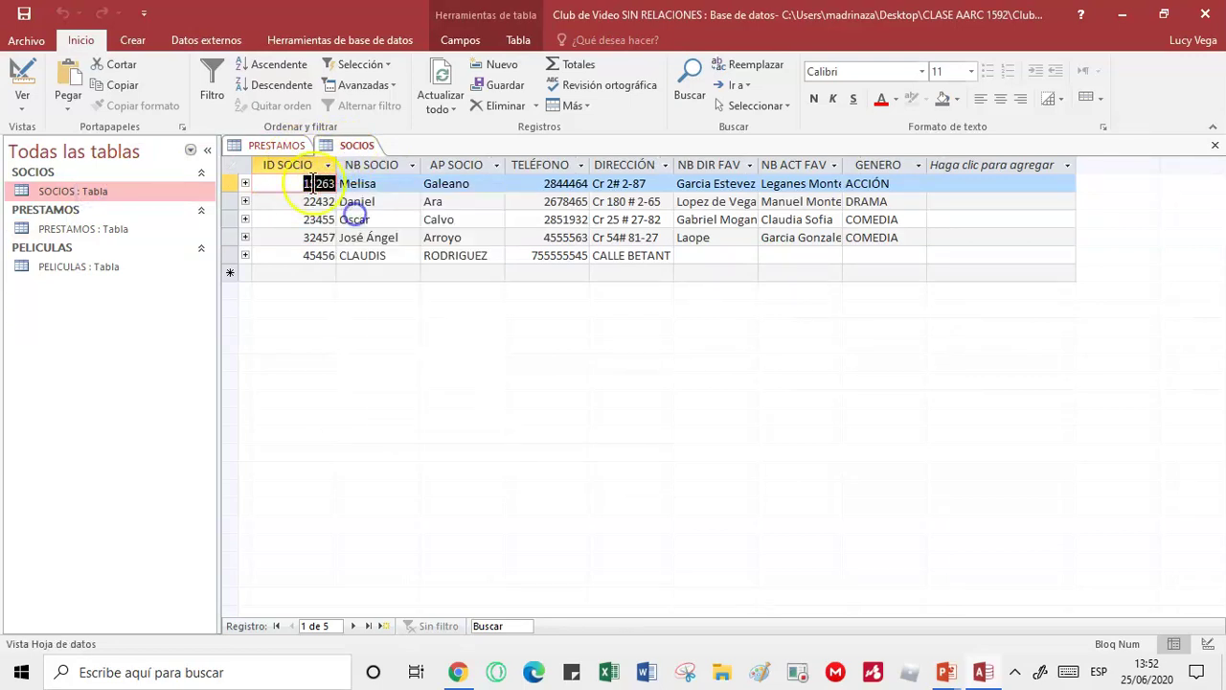
left_click(282, 142)
right_click(365, 184)
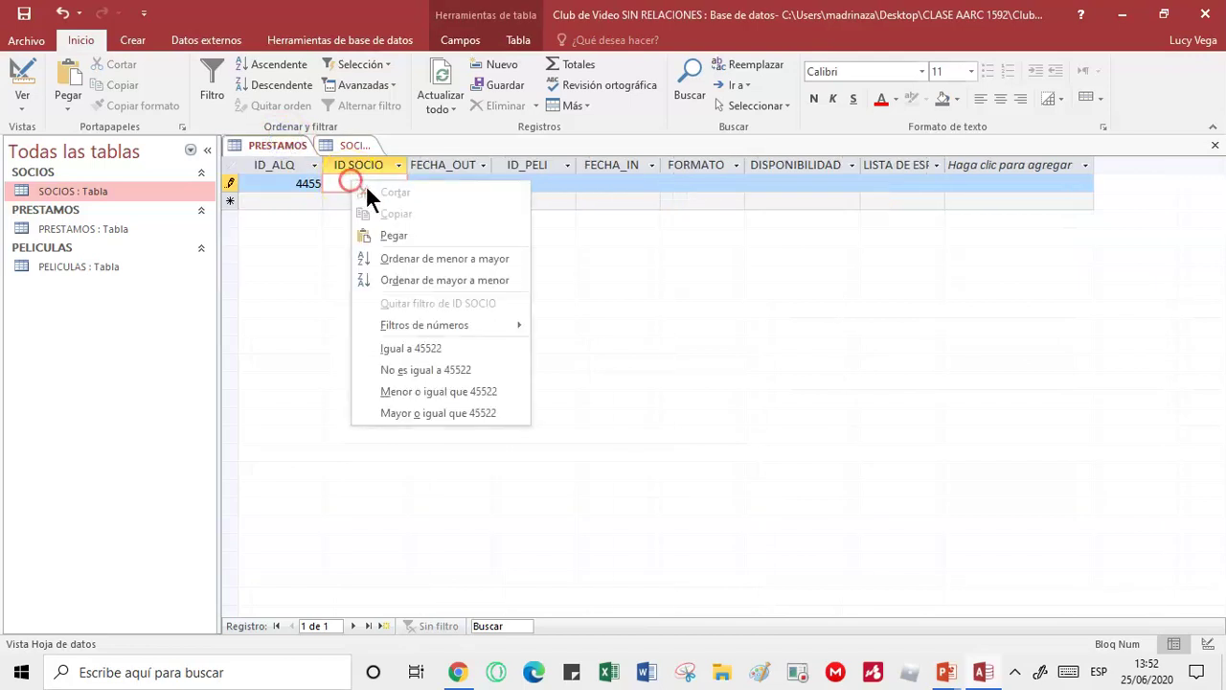
left_click(400, 236)
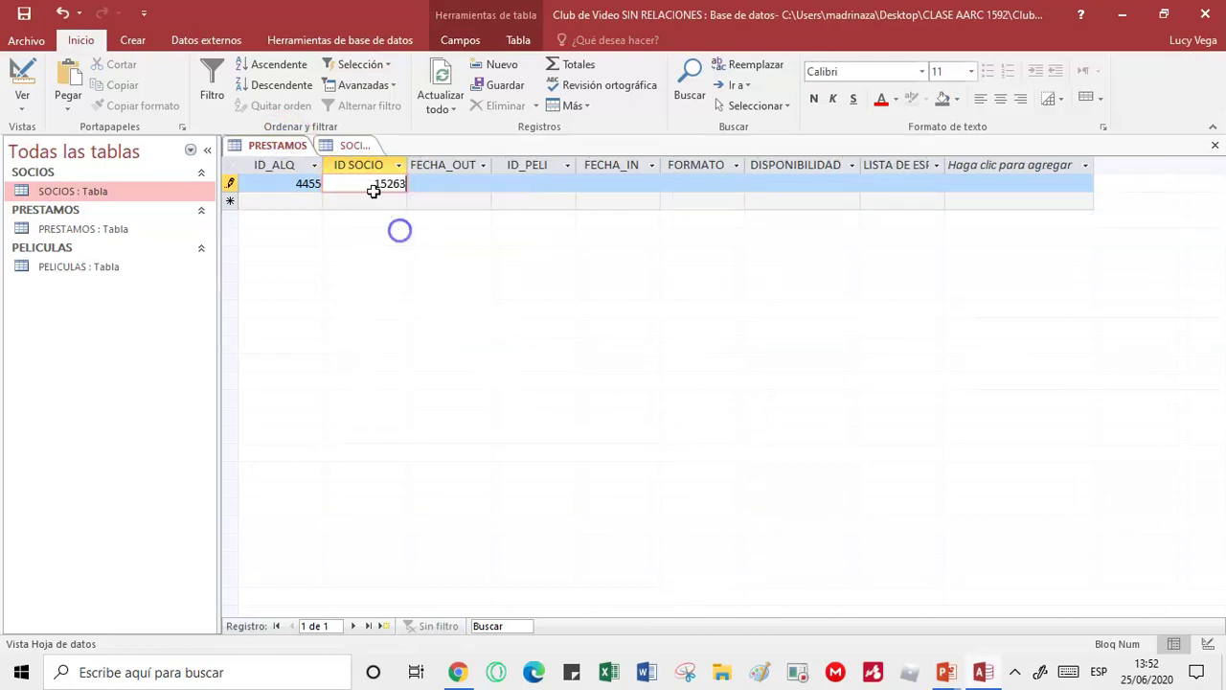
- Try to enter 45555 as the loan record's ID_PELI
left_click(433, 182)
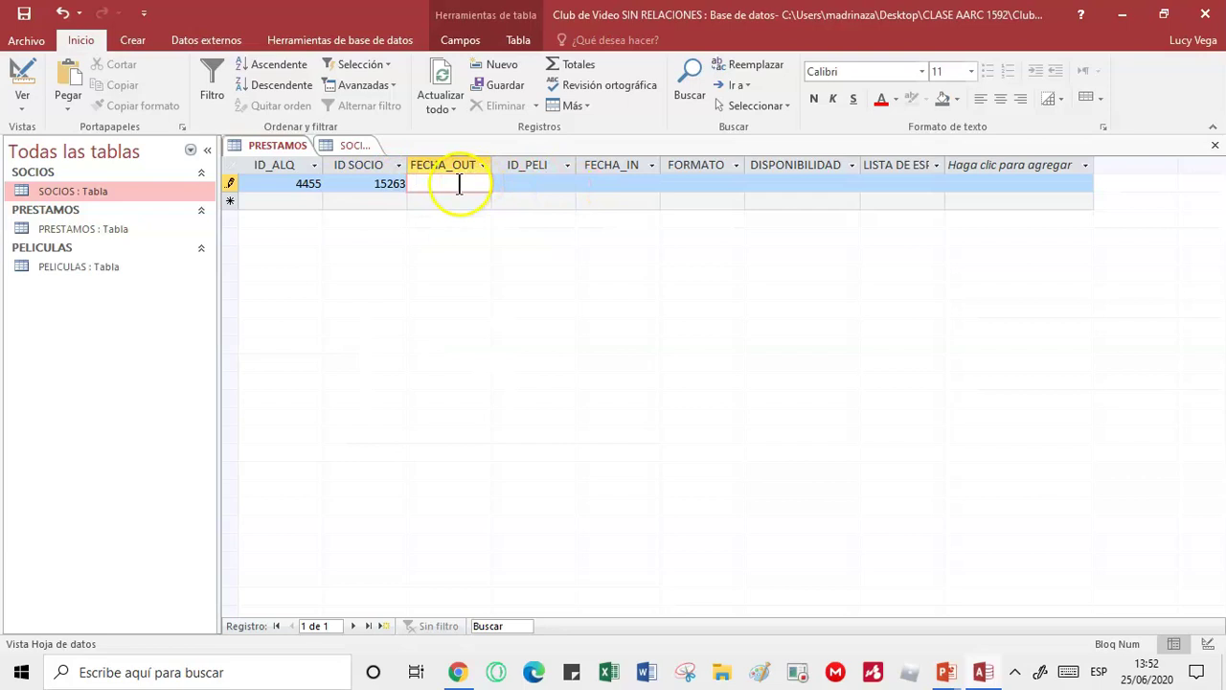
left_click(560, 183)
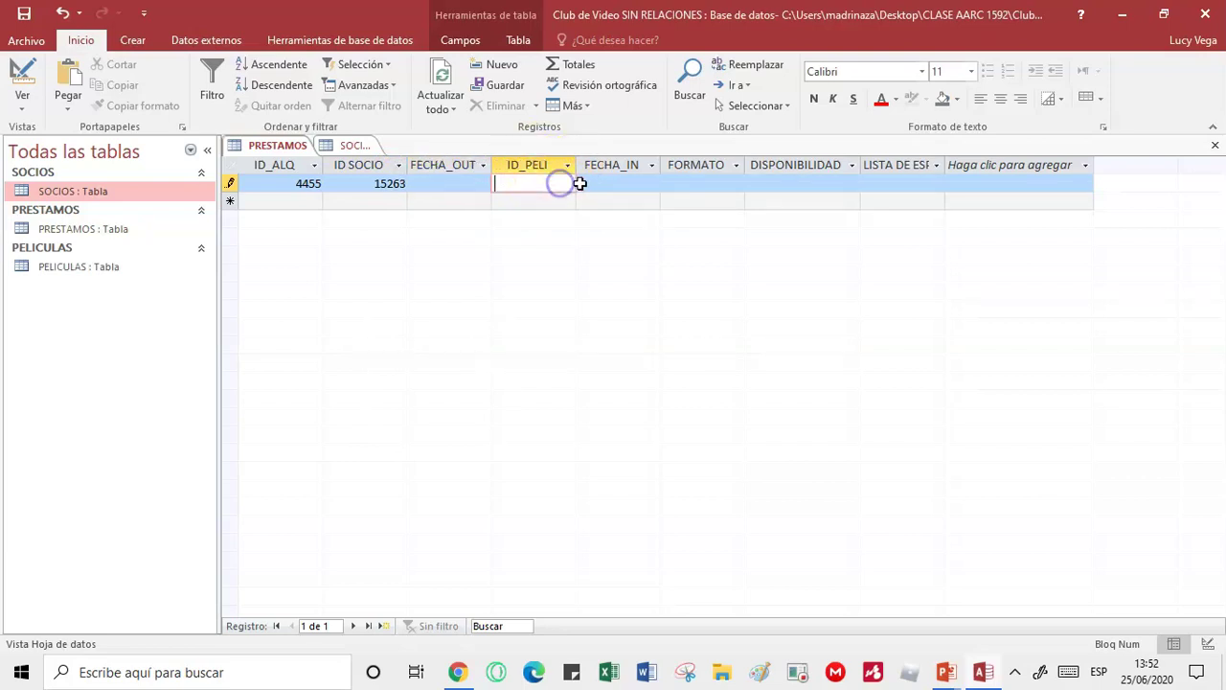
left_click(626, 182)
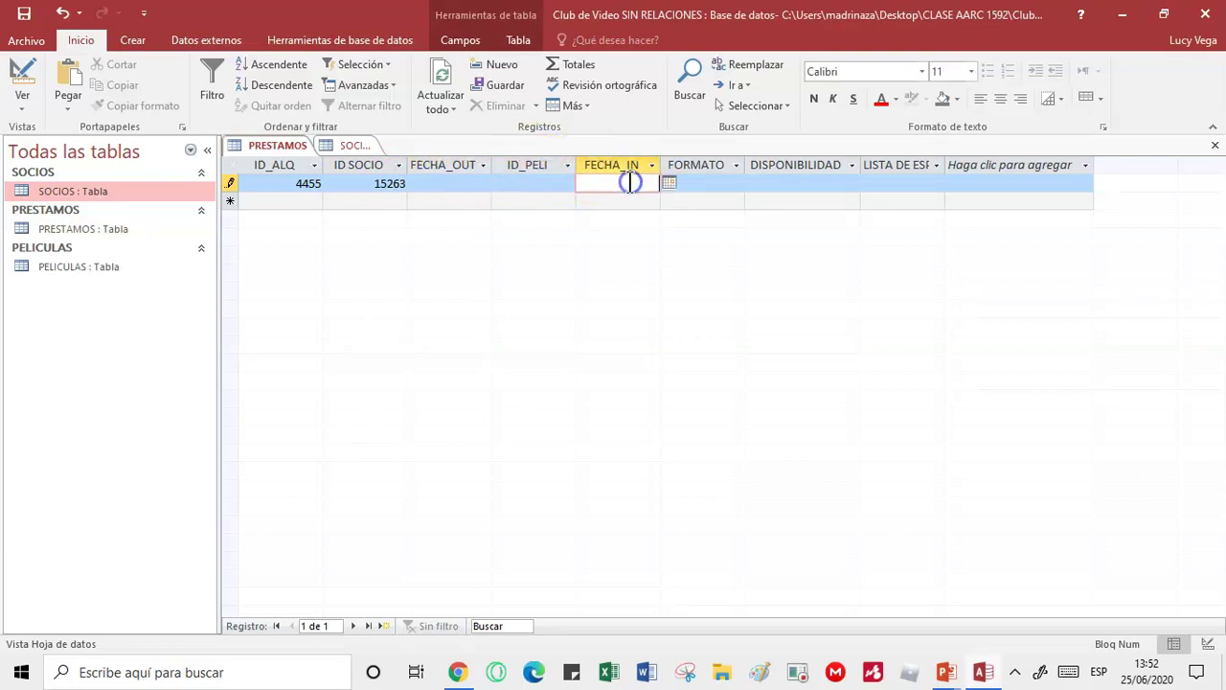
left_click(527, 178)
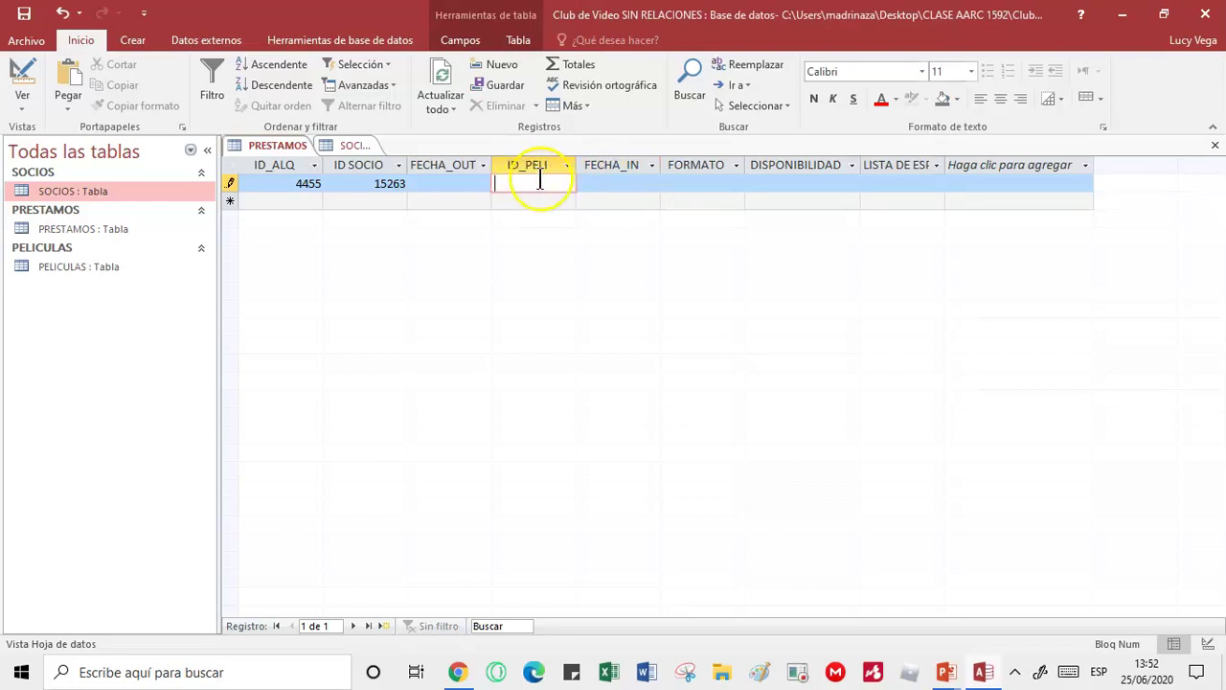
type("45555")
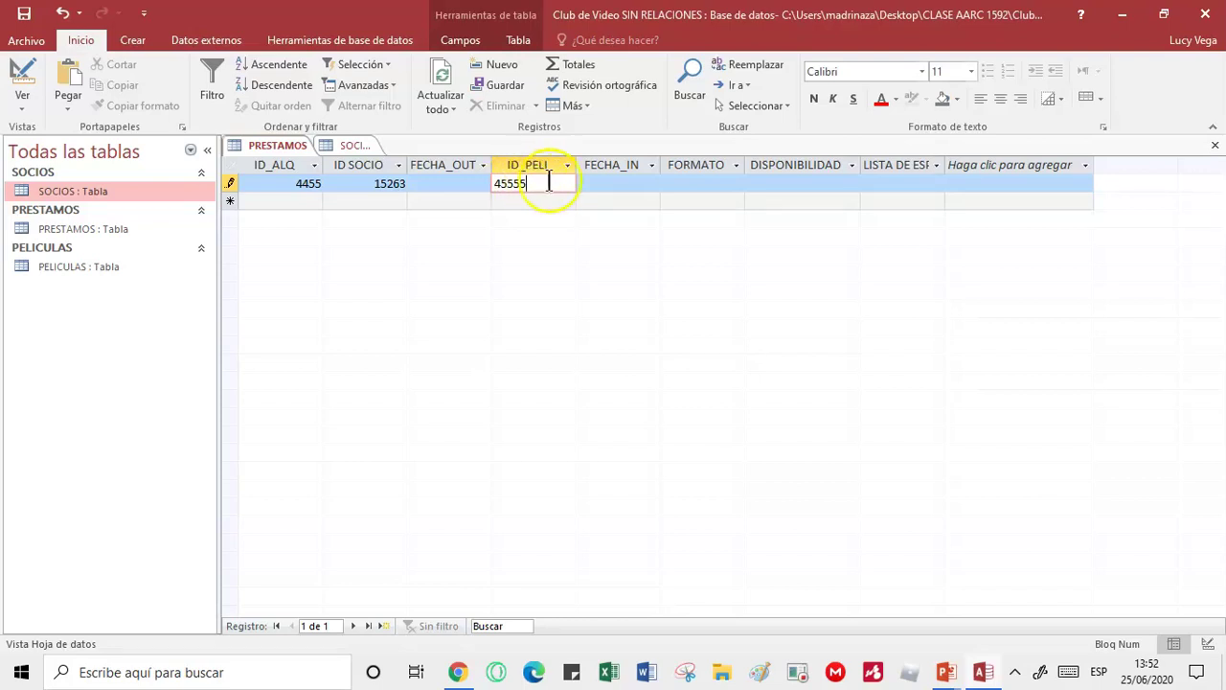
left_click(619, 198)
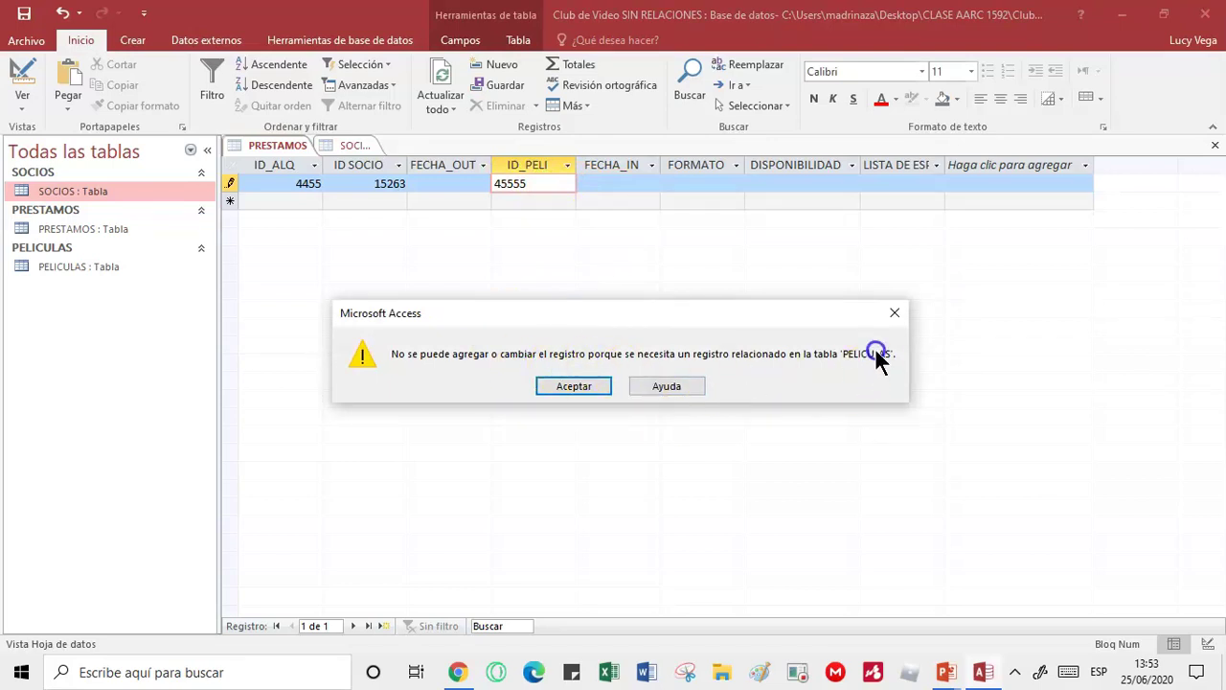
left_click(574, 386)
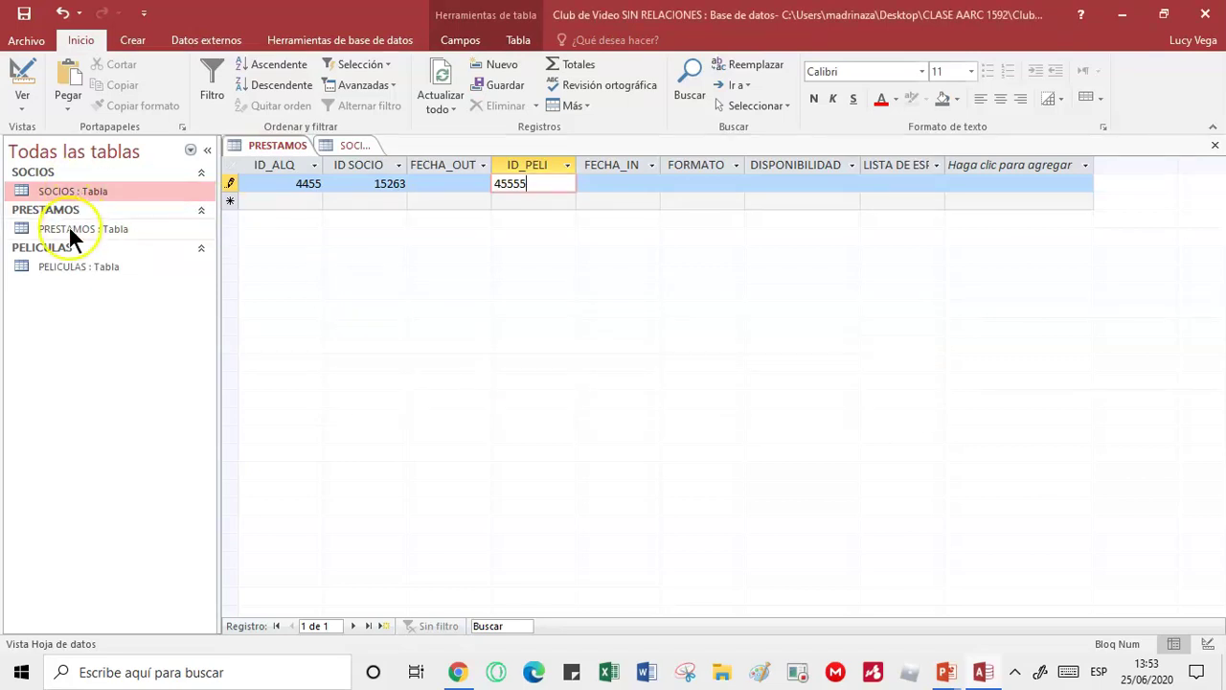
- Copy the film ID B0012 from the PELICULAS table over the loan's ID_PELI value and store the record
double_click(67, 265)
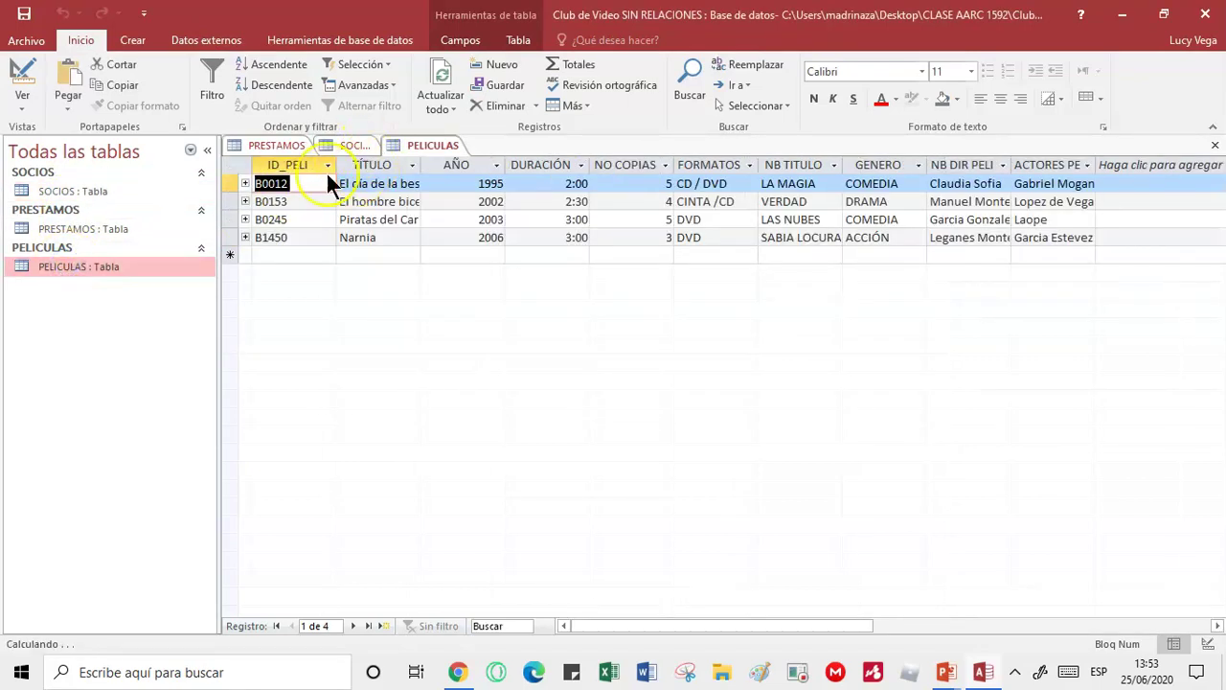
right_click(282, 183)
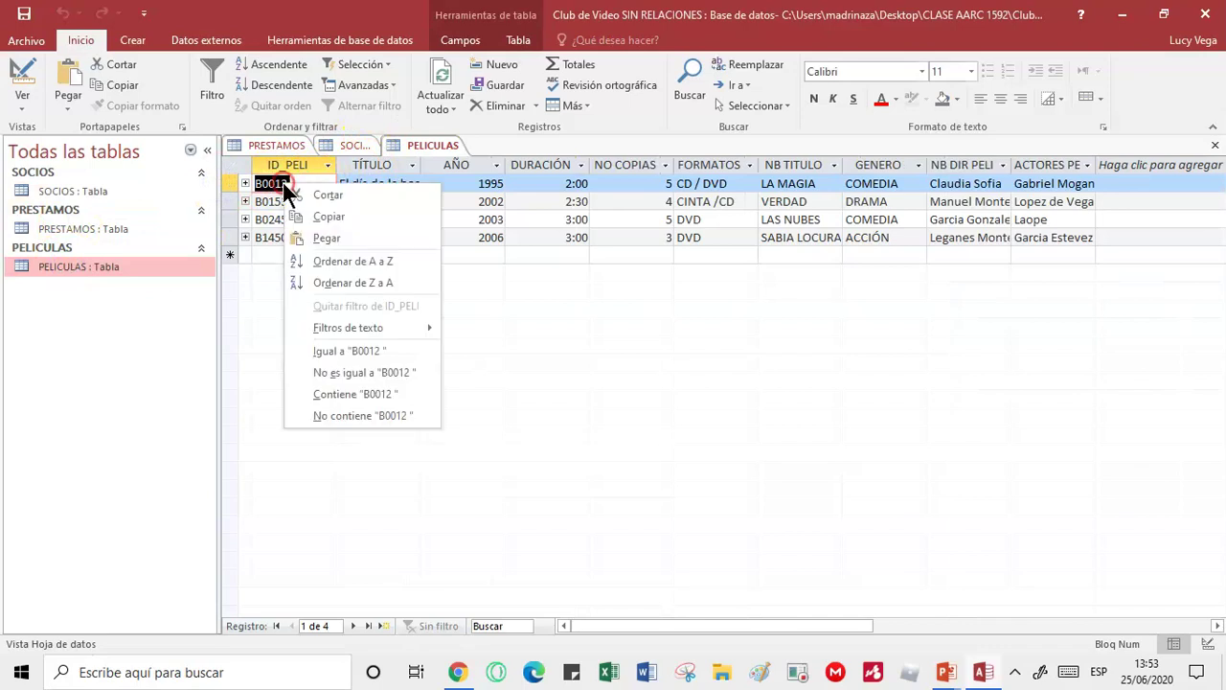
left_click(330, 216)
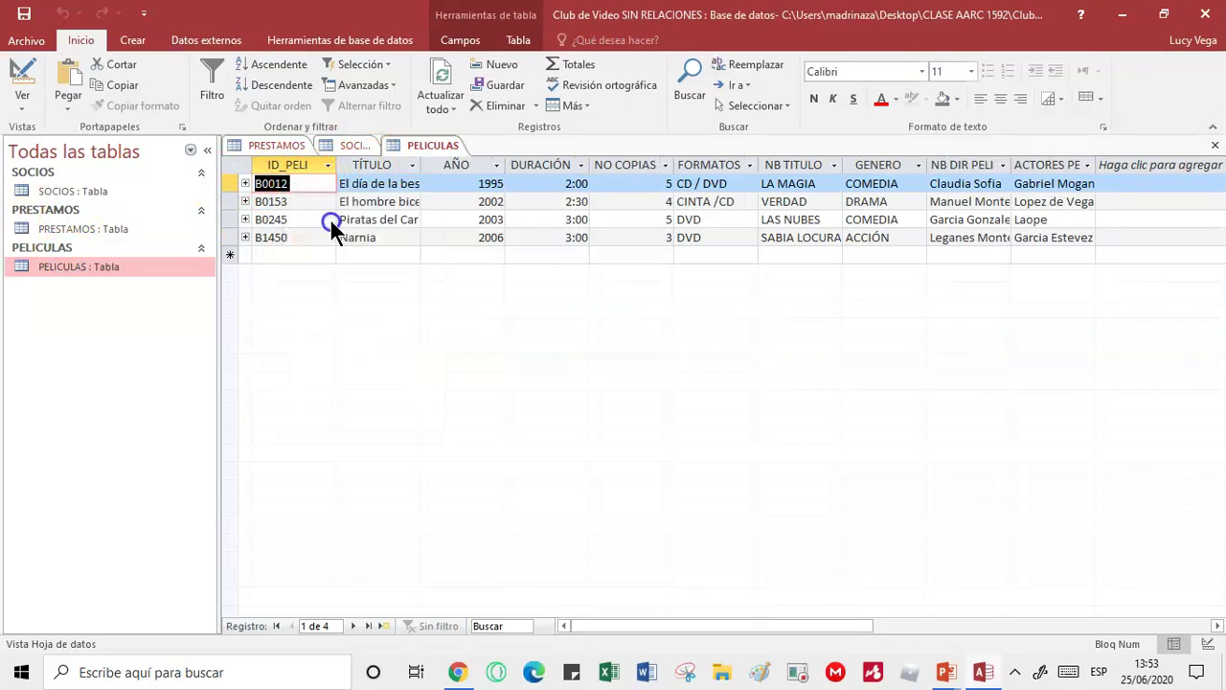
left_click(279, 145)
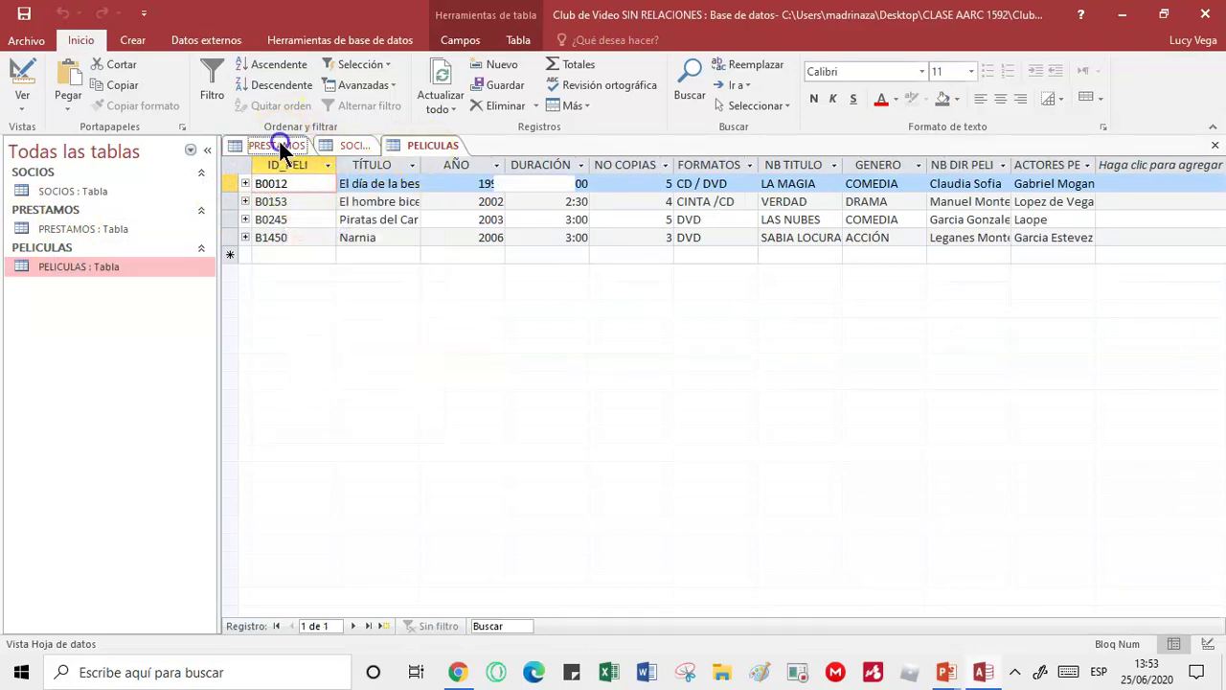
left_click_drag(546, 185, 405, 179)
right_click(511, 189)
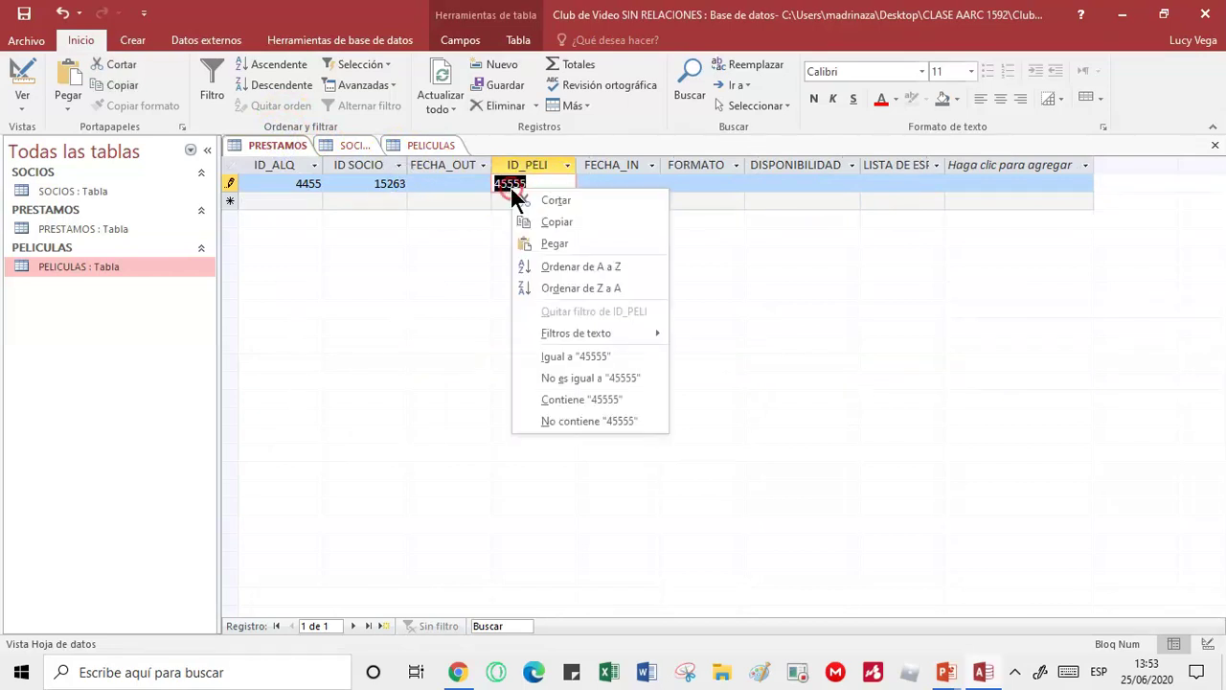
left_click(552, 244)
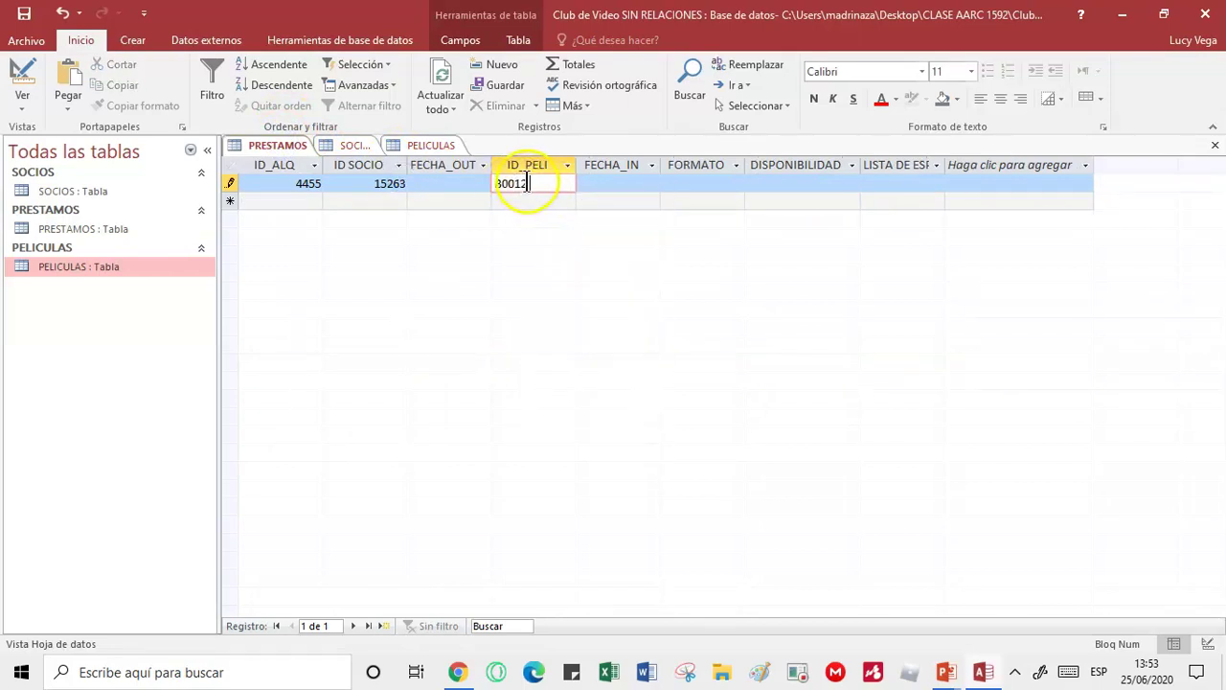
left_click(586, 199)
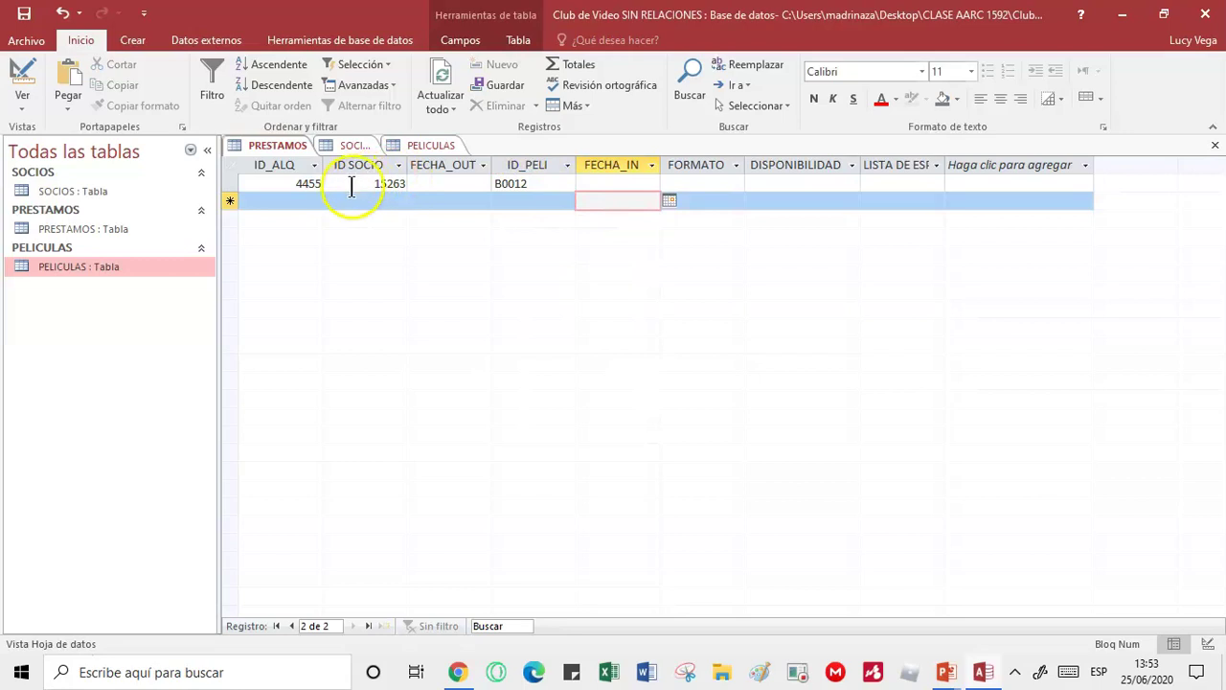
- Set FECHA_IN of the first loan record to 19/06/2020
left_click(282, 203)
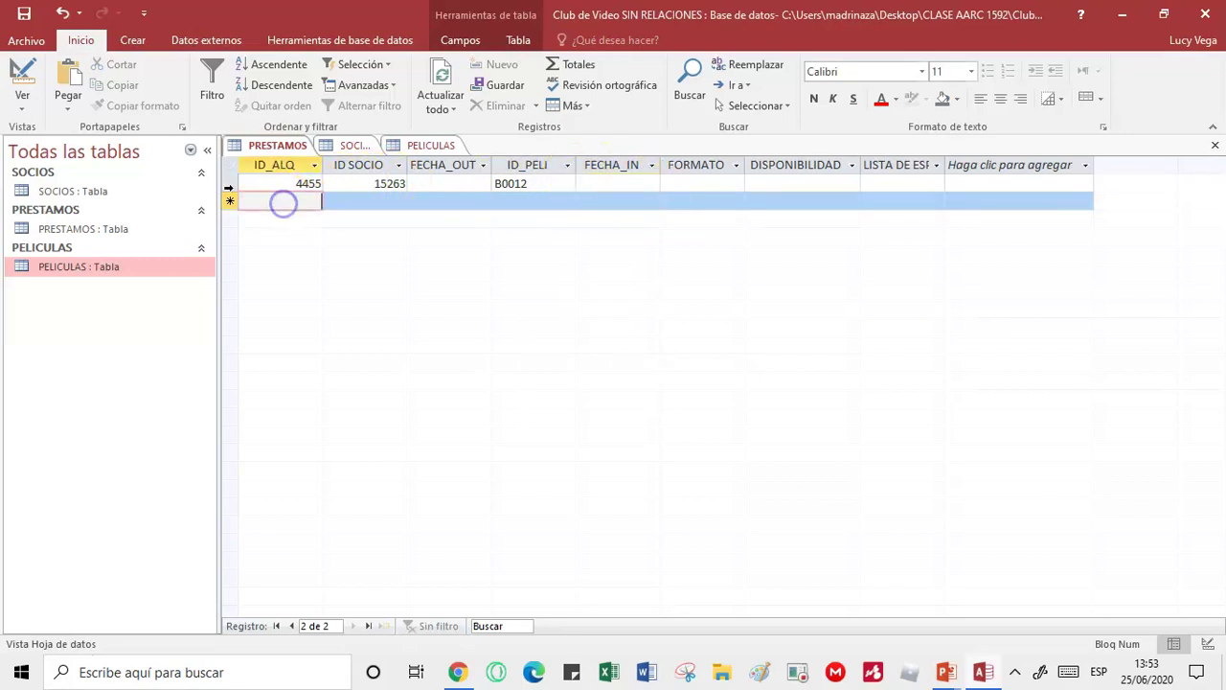
left_click(634, 182)
left_click(667, 182)
left_click(624, 264)
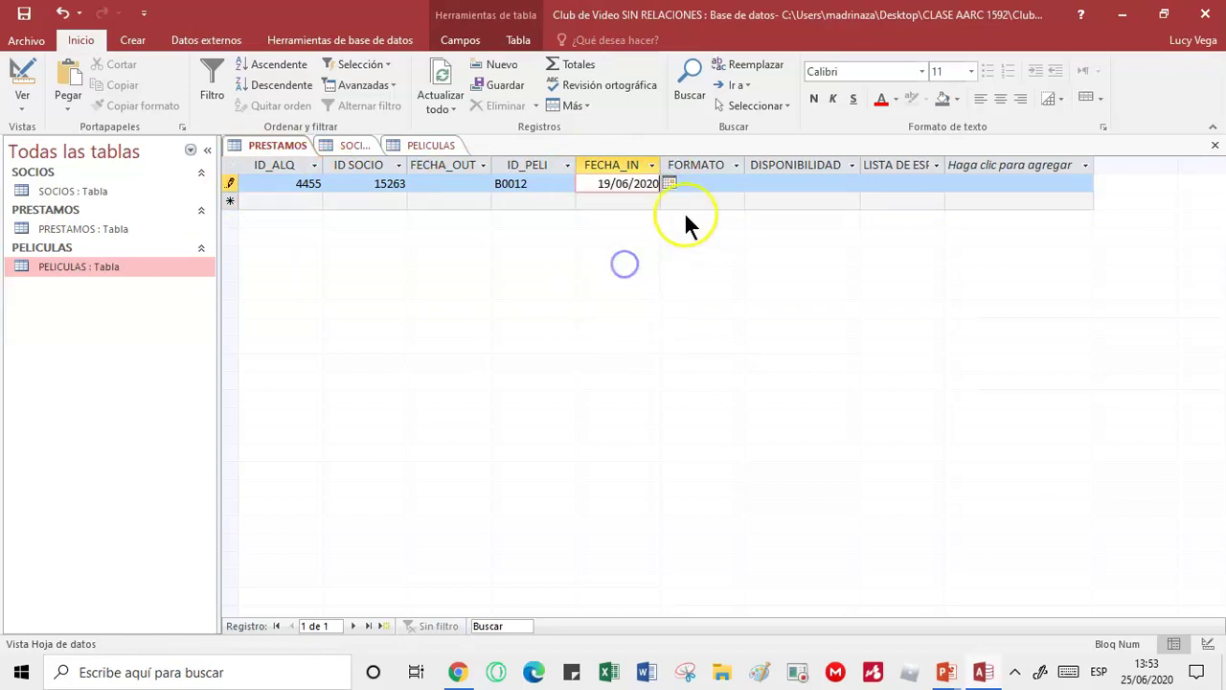
left_click(700, 182)
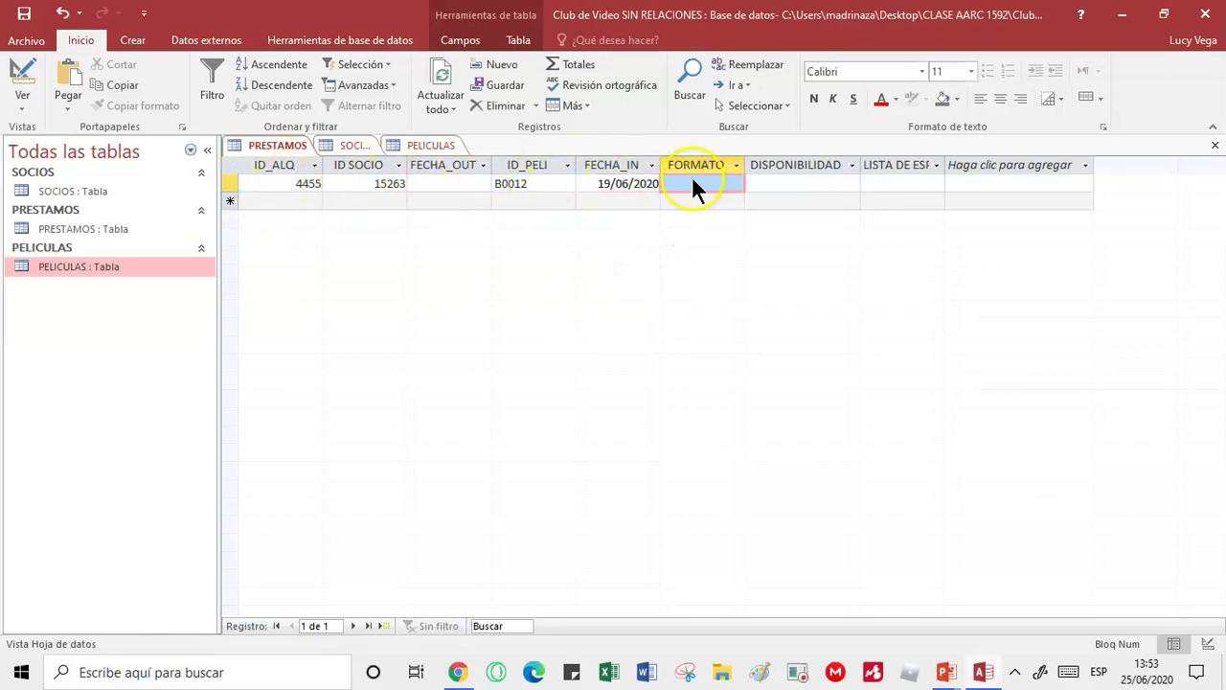
- Close the SOCIOS and PRESTAMOS tables, keeping the PELICULAS table open
right_click(267, 154)
left_click(322, 155)
right_click(349, 144)
left_click(371, 172)
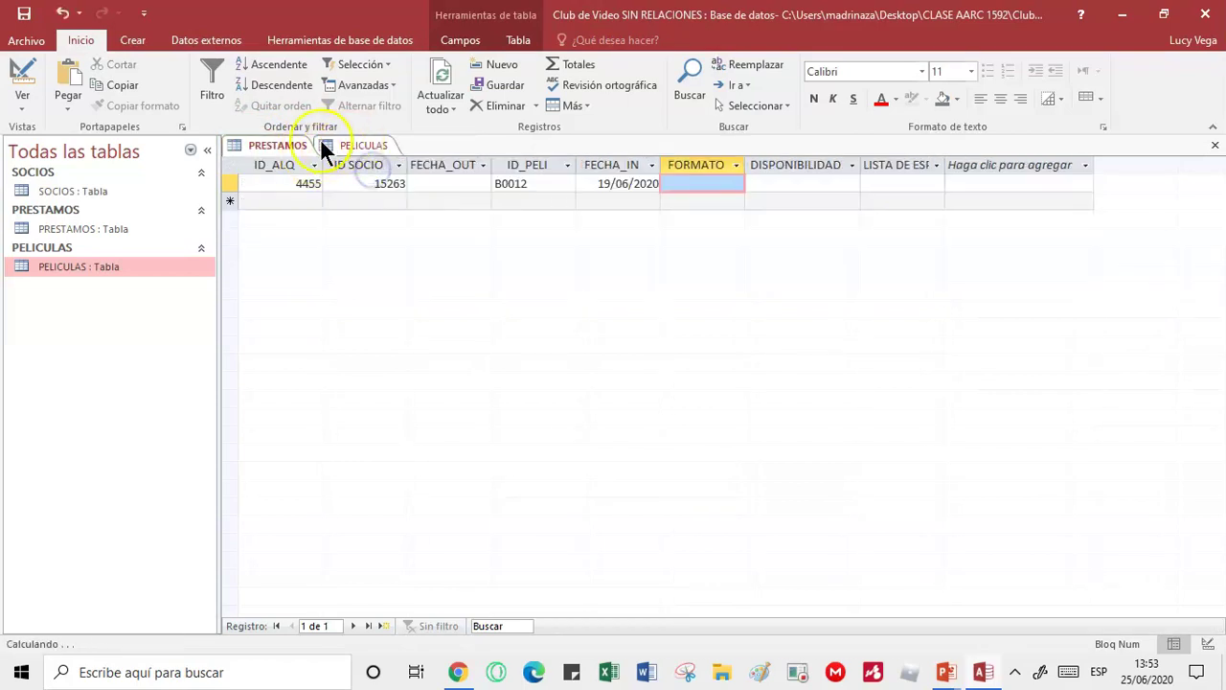
right_click(260, 144)
left_click(277, 158)
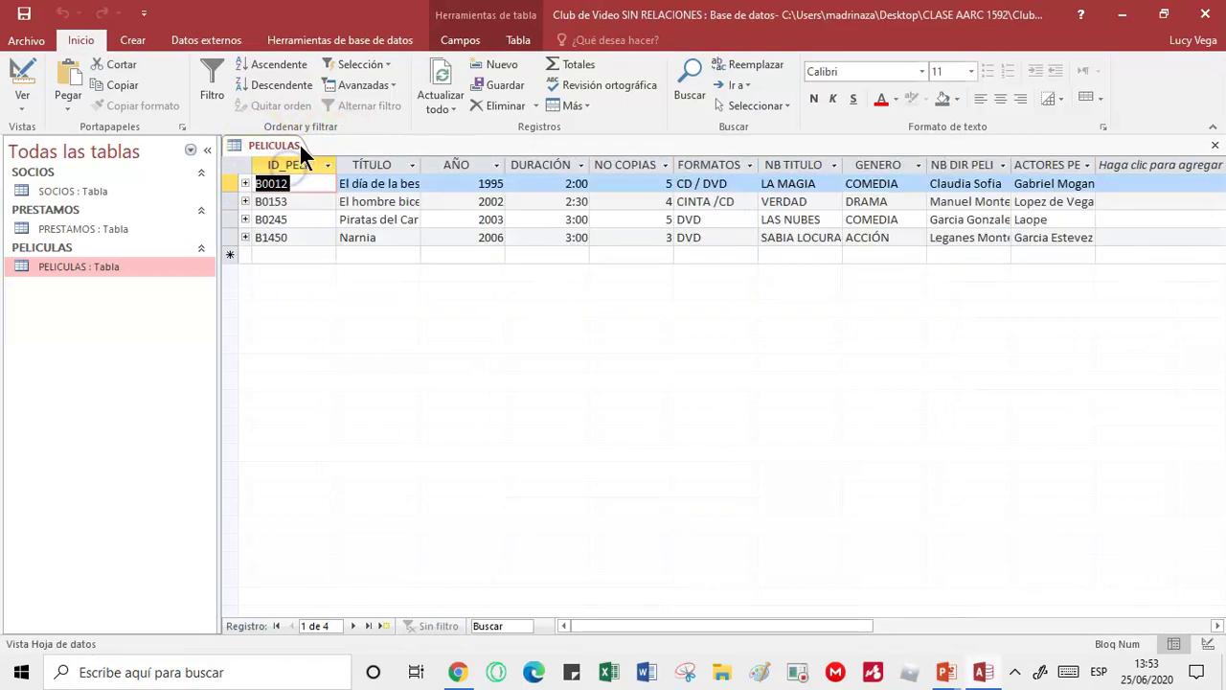
- Expand the related loan records under all four films in PELICULAS and check the loan listed for B0012
left_click(245, 183)
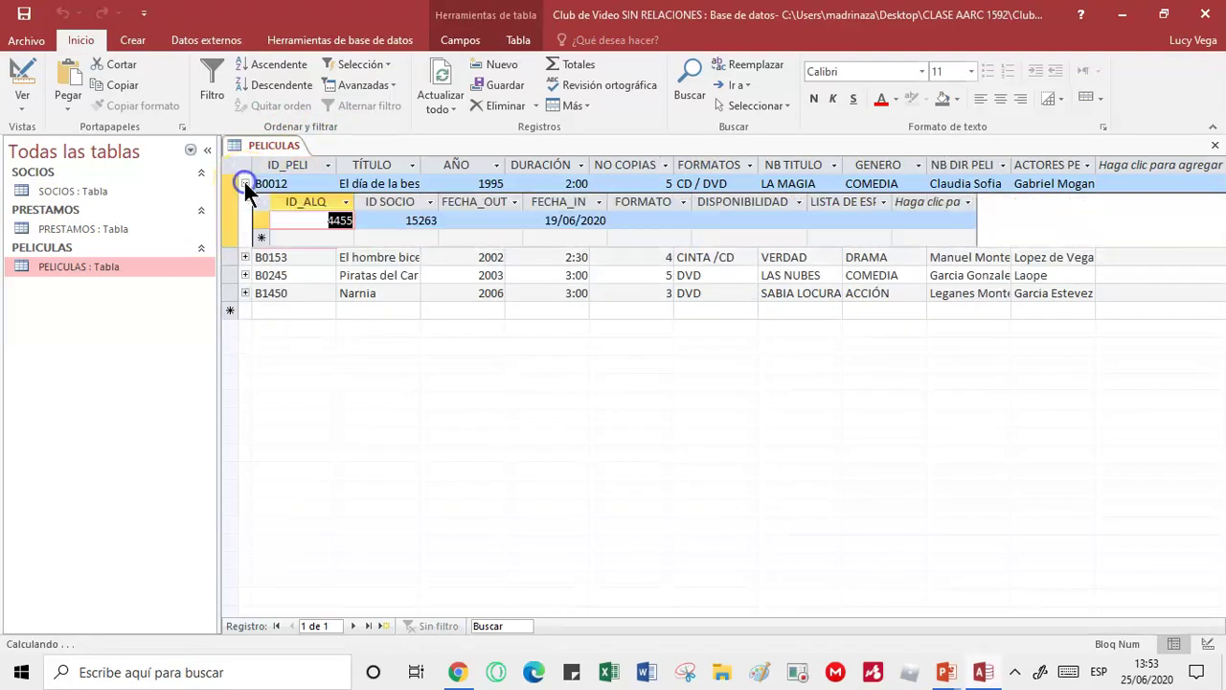
left_click(245, 256)
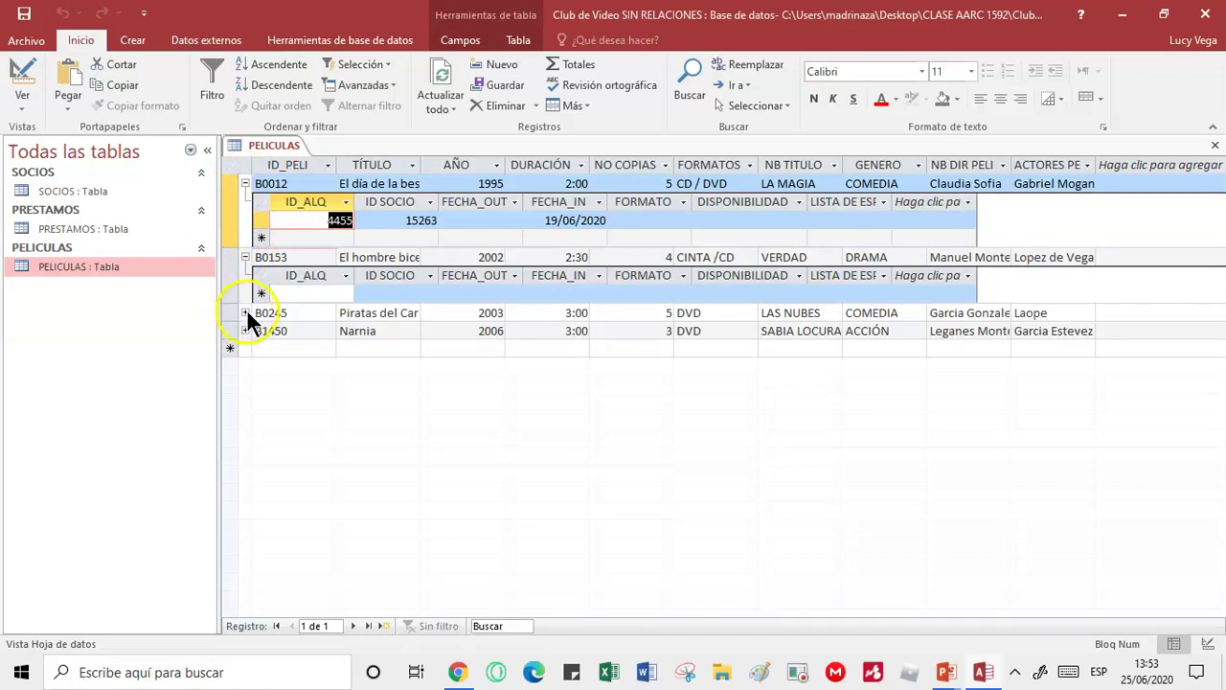
left_click(245, 312)
left_click(245, 367)
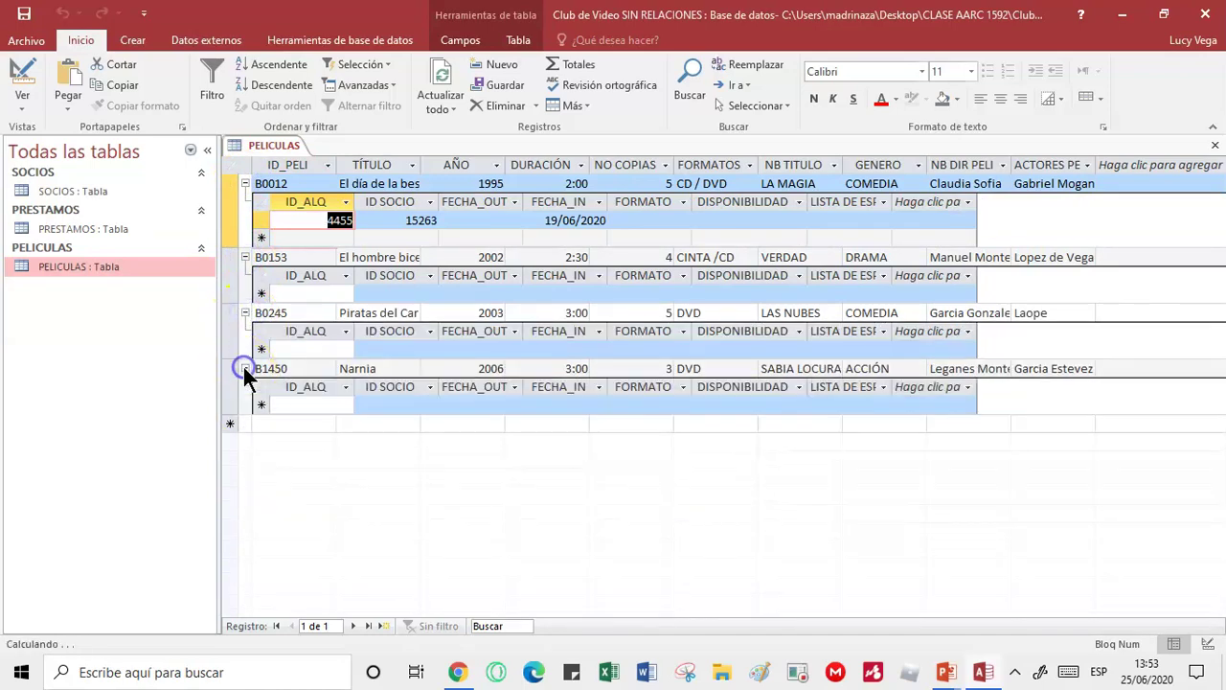
left_click(298, 221)
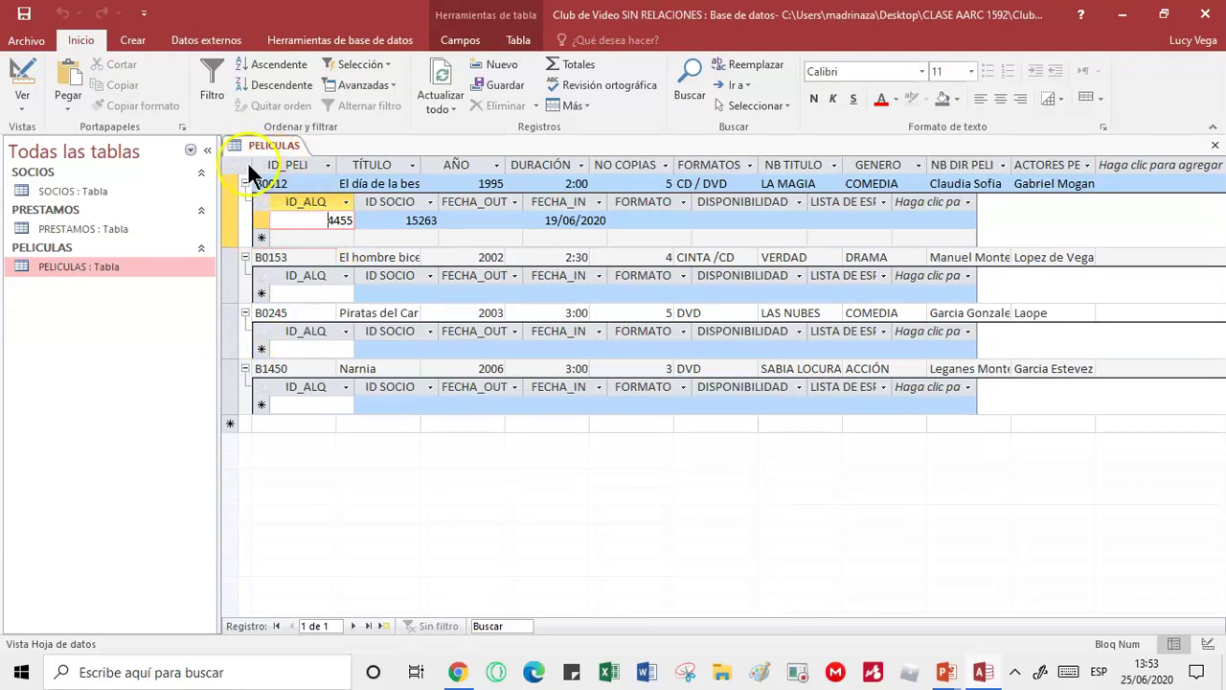
- Inspect the loan ID_ALQ under film B0012 and compare it with the loan rows under B0153, B0245 and B1450
double_click(339, 222)
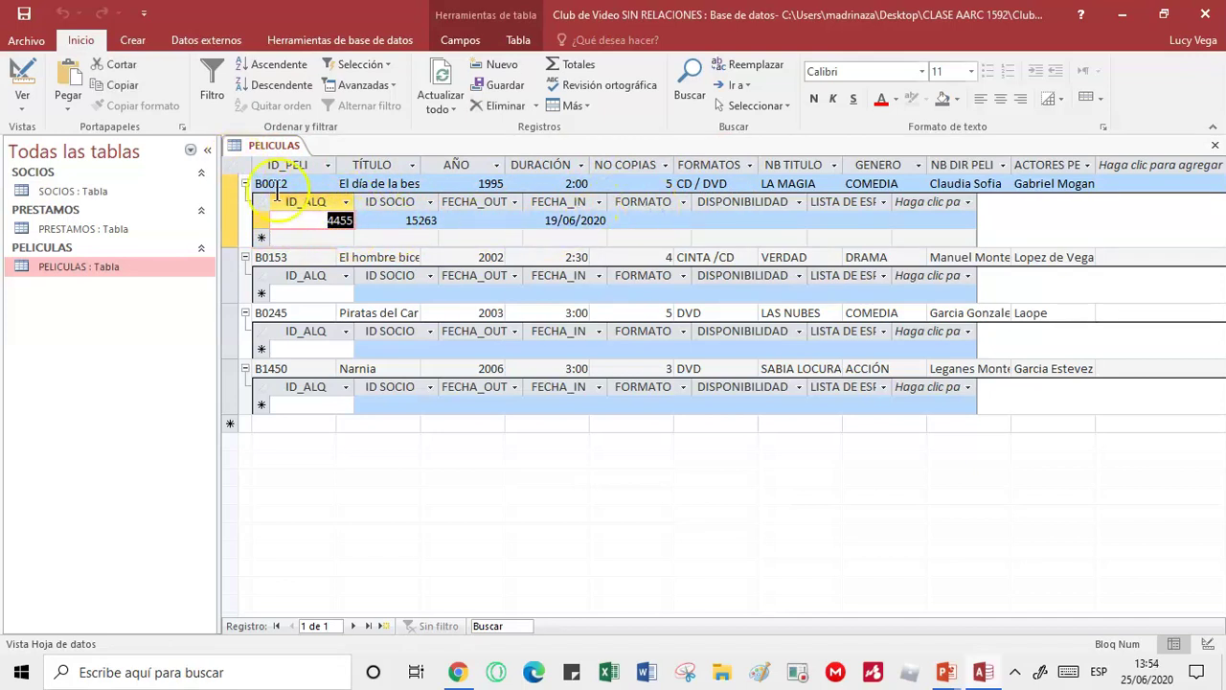
left_click(292, 294)
left_click(299, 348)
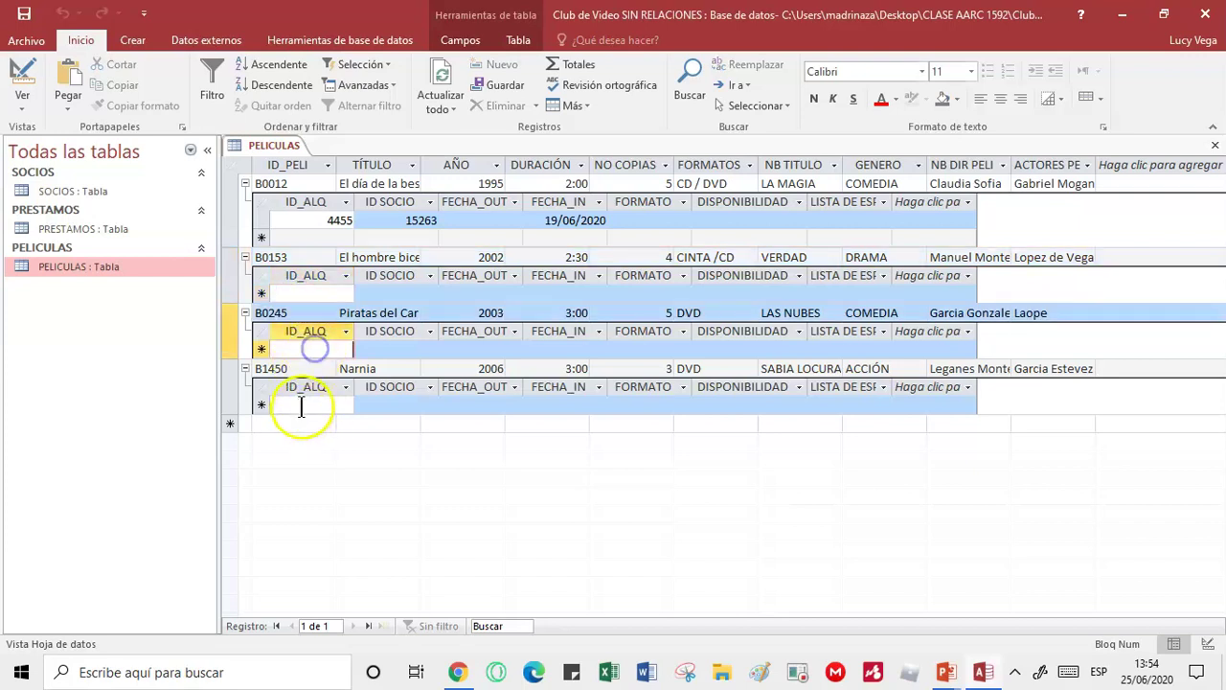
left_click(302, 405)
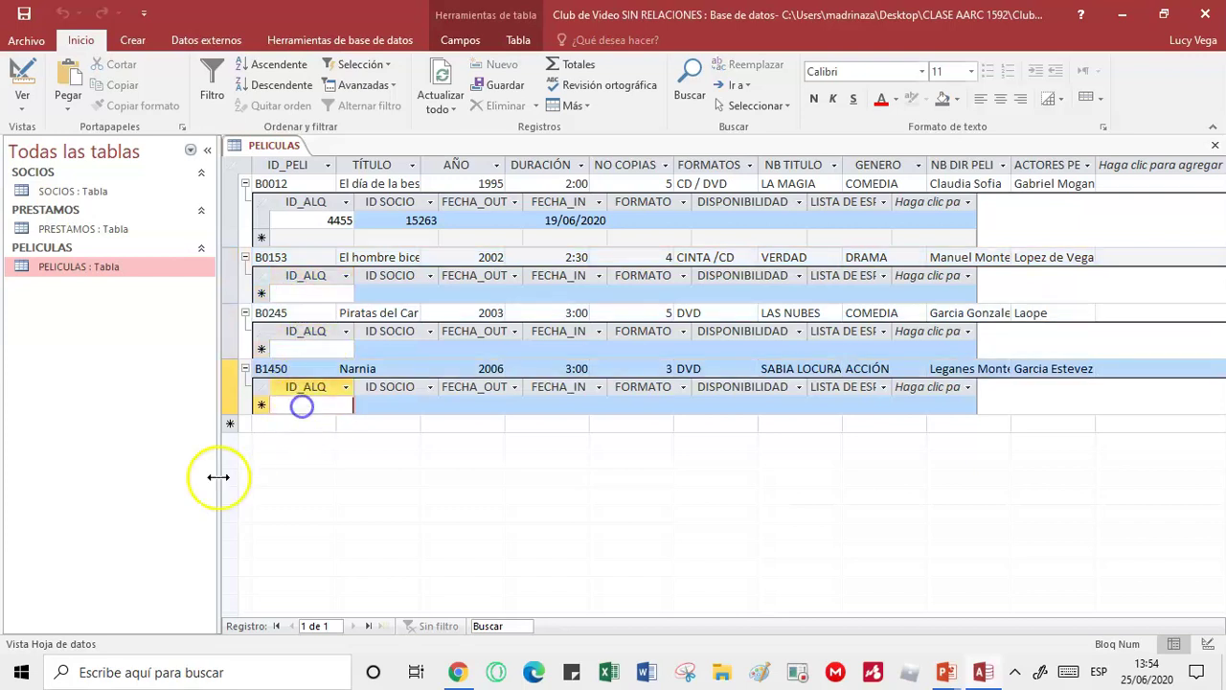
- Close the PELICULAS table and select the PRESTAMOS table among the database objects
right_click(265, 142)
left_click(280, 172)
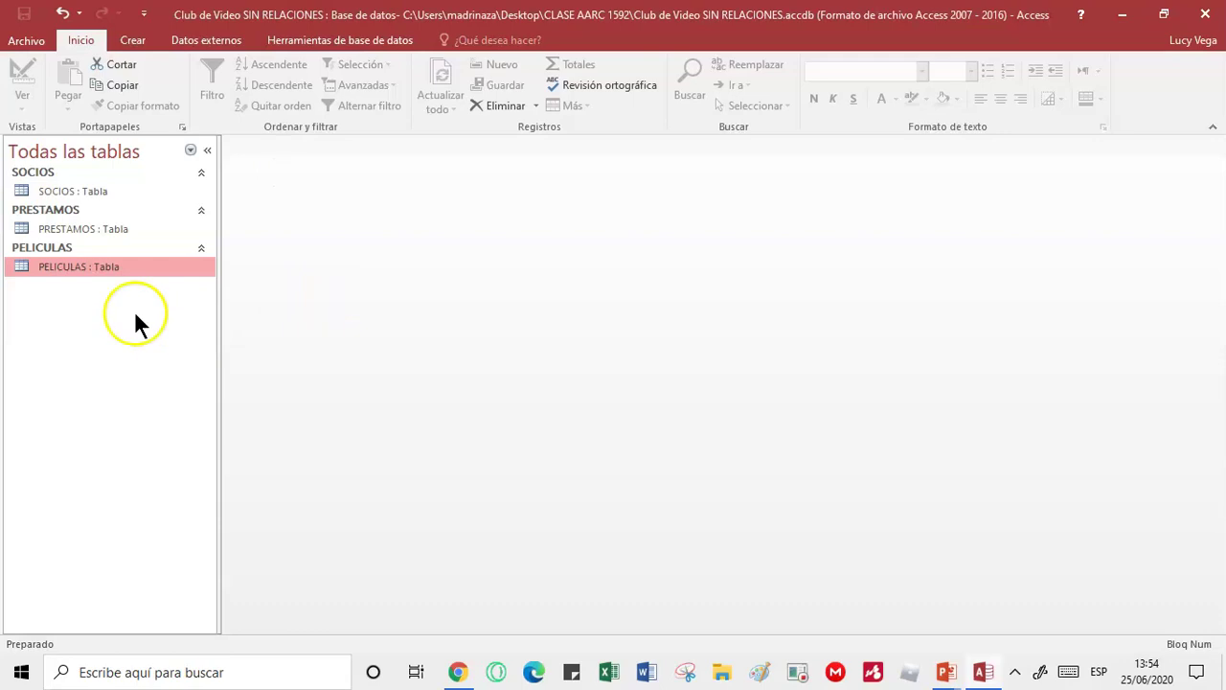
left_click(57, 230)
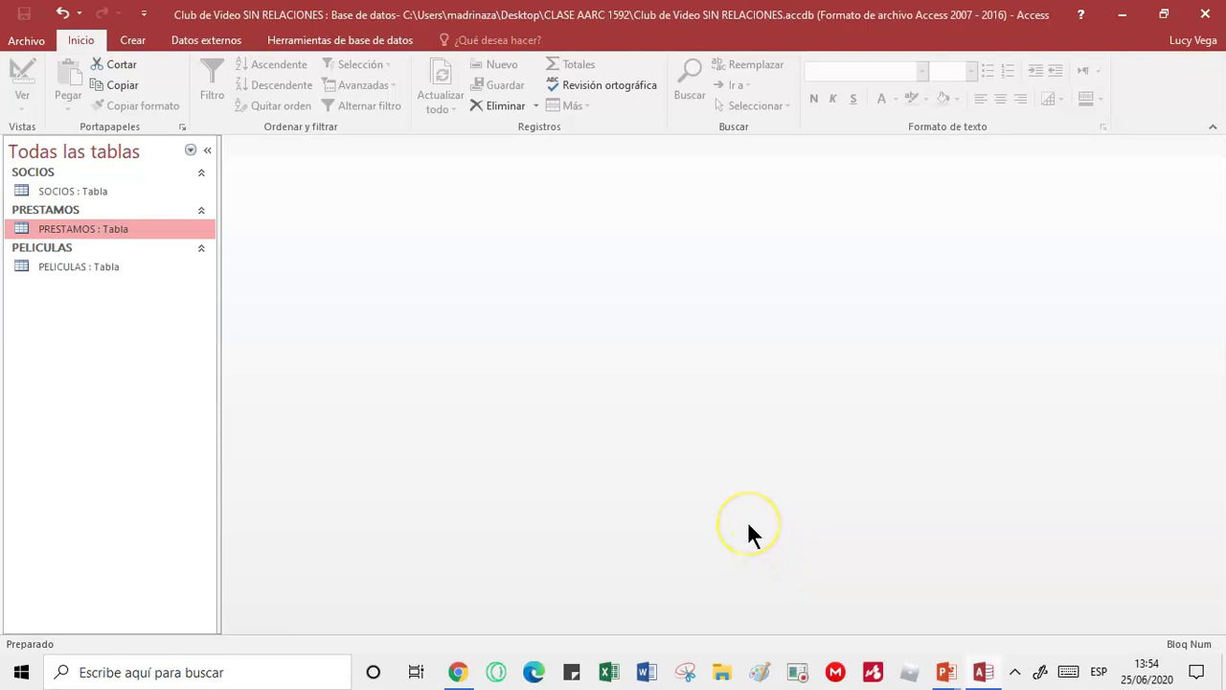
- Switch to the EXPLICACION RELACIONES presentation in PowerPoint, select its first slide and bring up the slide show
key("super+Tab")
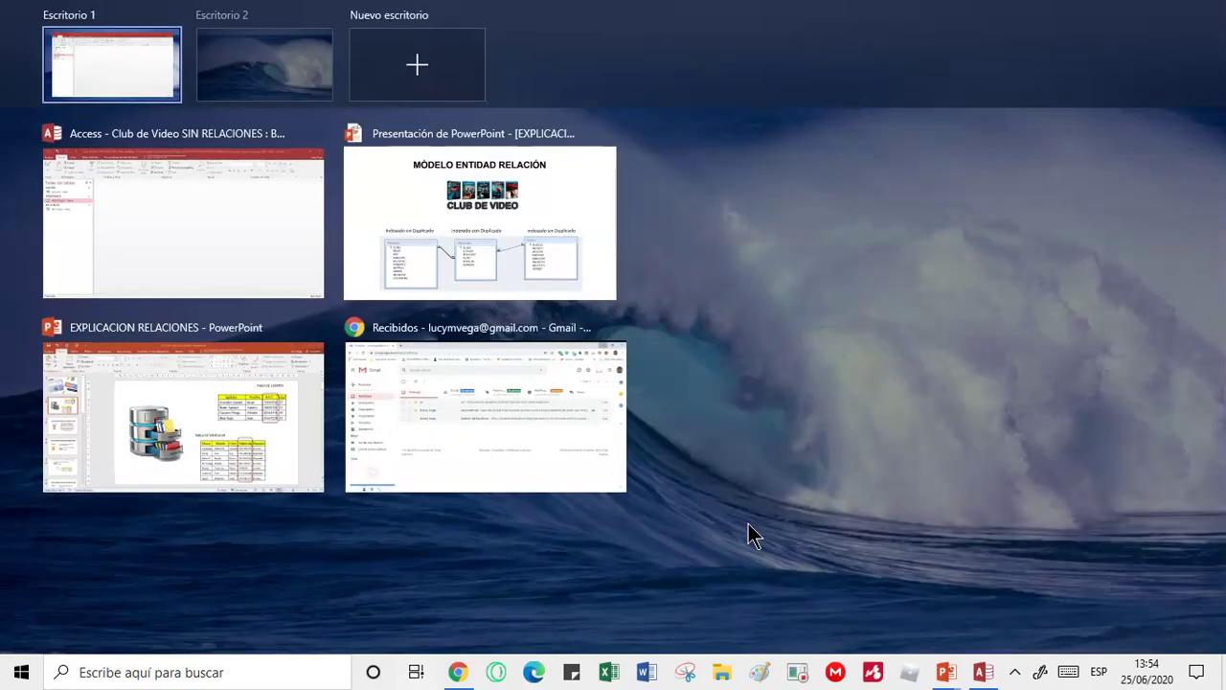
left_click(267, 456)
left_click(118, 205)
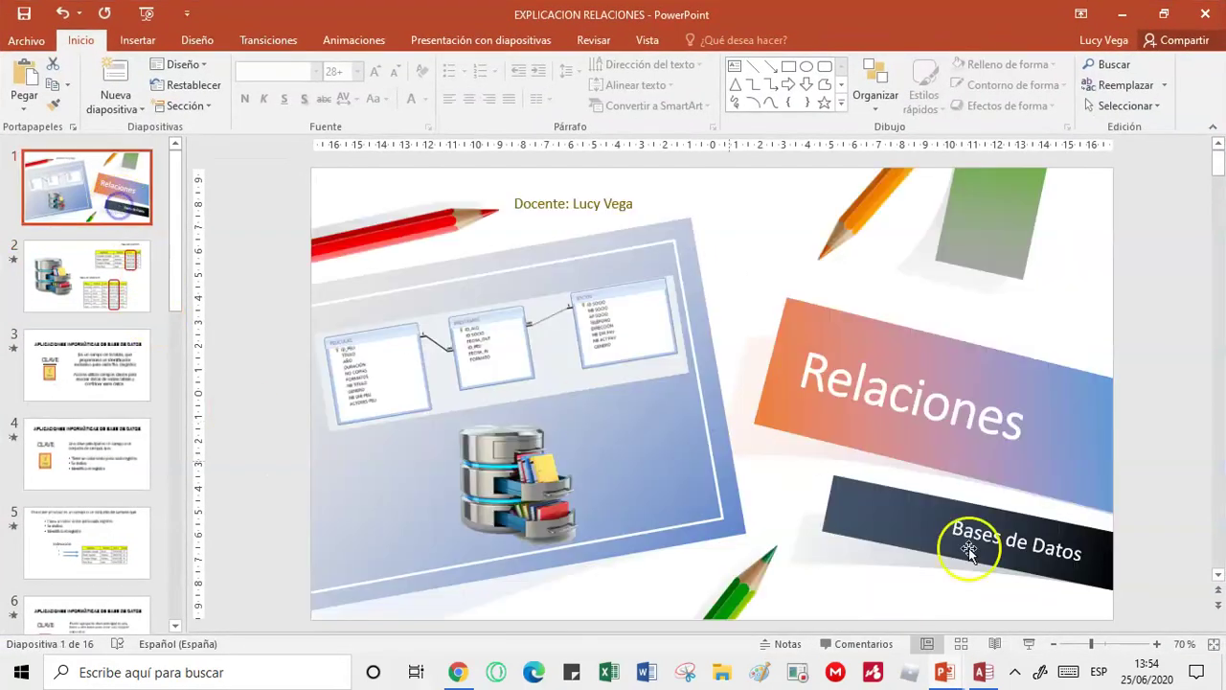
left_click(1022, 644)
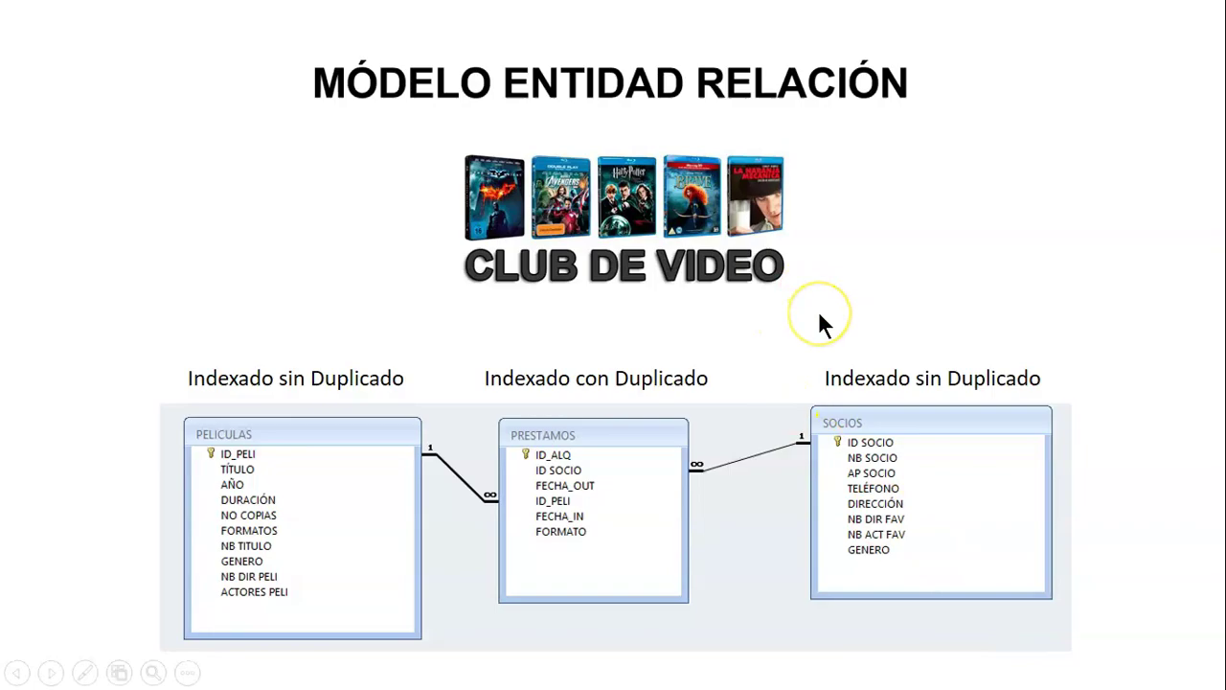
- Go back from the entity-relationship model slide to the video club database design slide and end the slide show
left_click(819, 314)
scroll(818, 310, "up", 5)
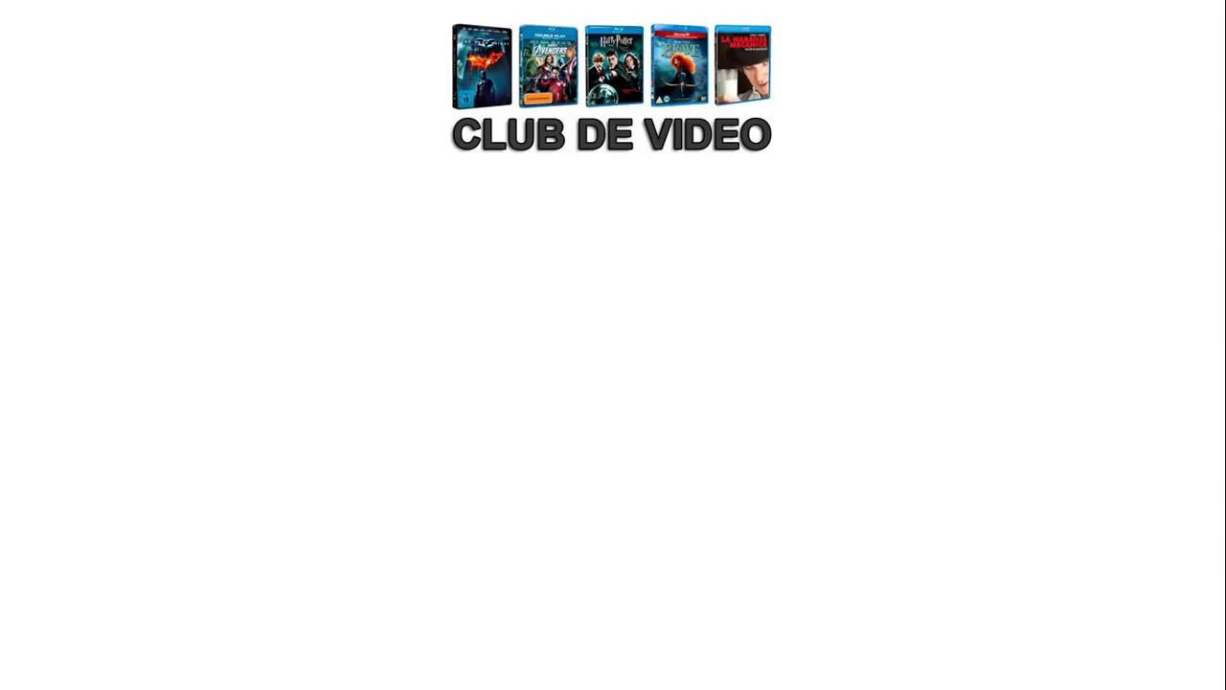
scroll(818, 310, "up", 1)
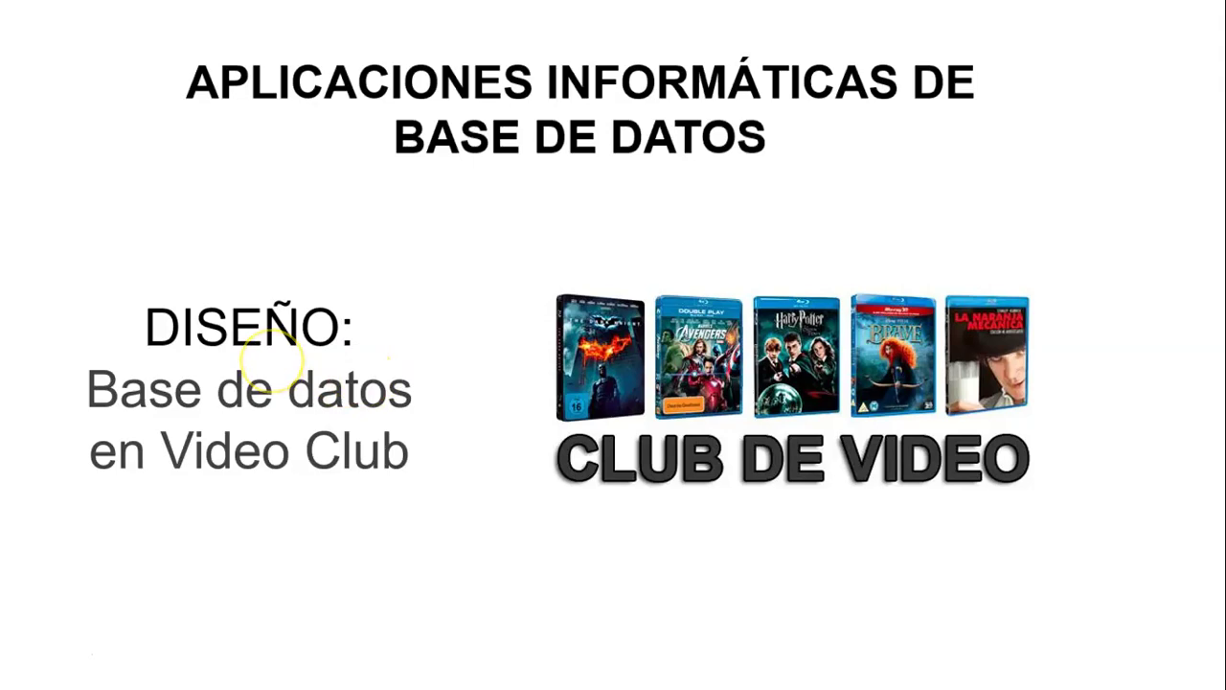
key("Escape")
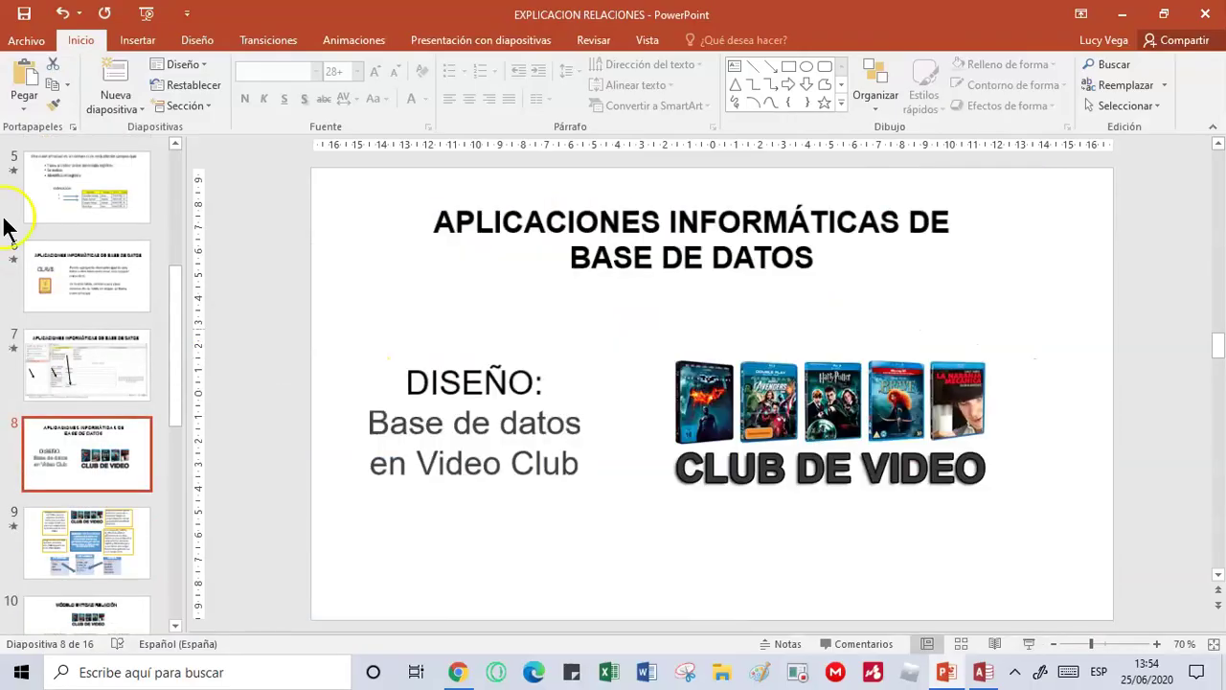